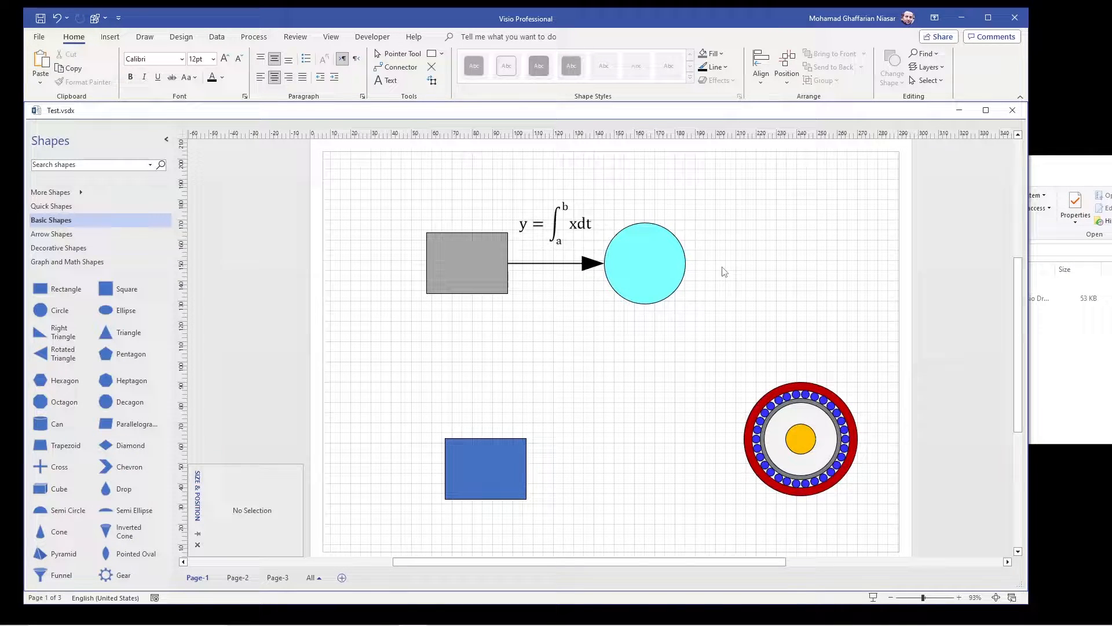
Skew the blue rectangle into a parallelogram with its control handle and fine-tune the slant.
{"action": "left_click", "coordinate": [581, 217]}
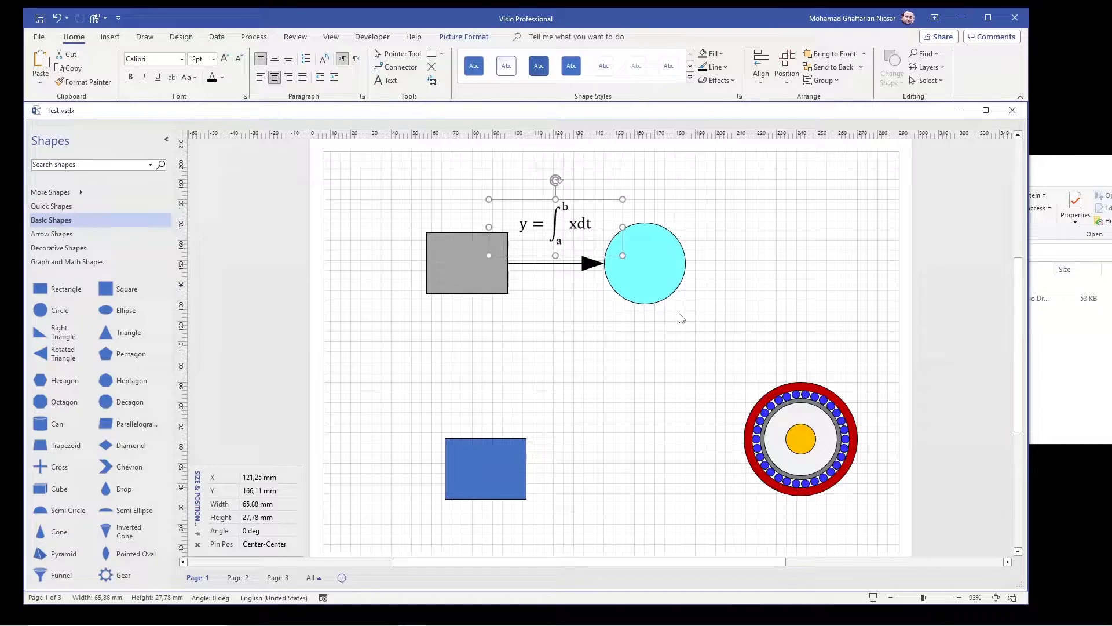
{"action": "scroll", "coordinate": [581, 226], "scroll_direction": "up", "scroll_amount": 1}
{"action": "left_click", "coordinate": [563, 396]}
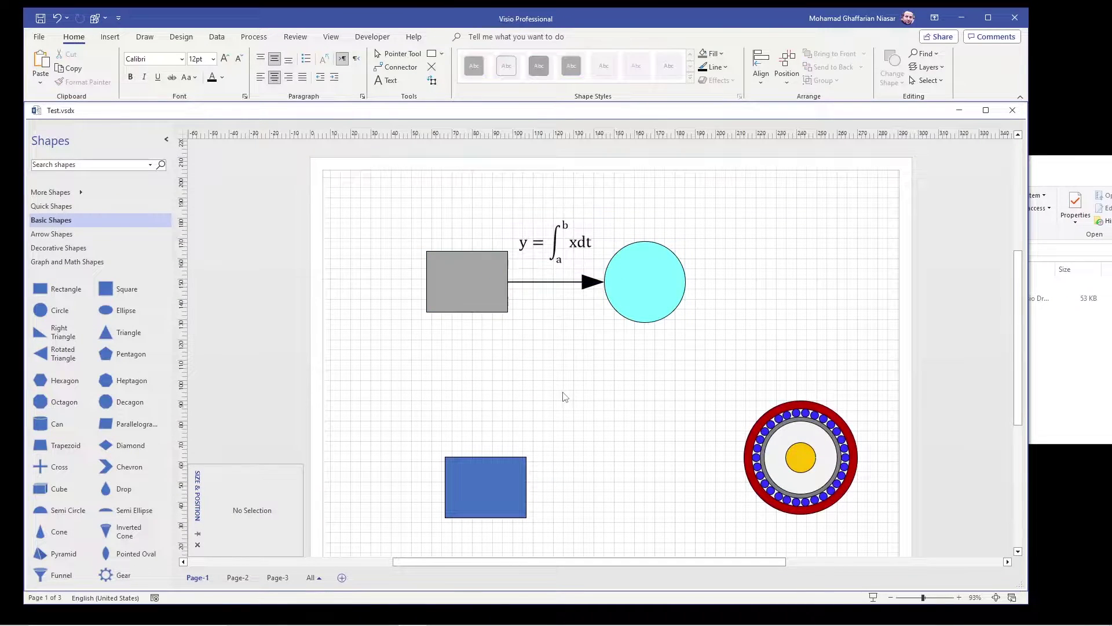
{"action": "left_click", "coordinate": [490, 489]}
{"action": "left_click_drag", "start_coordinate": [449, 456], "coordinate": [466, 458]}
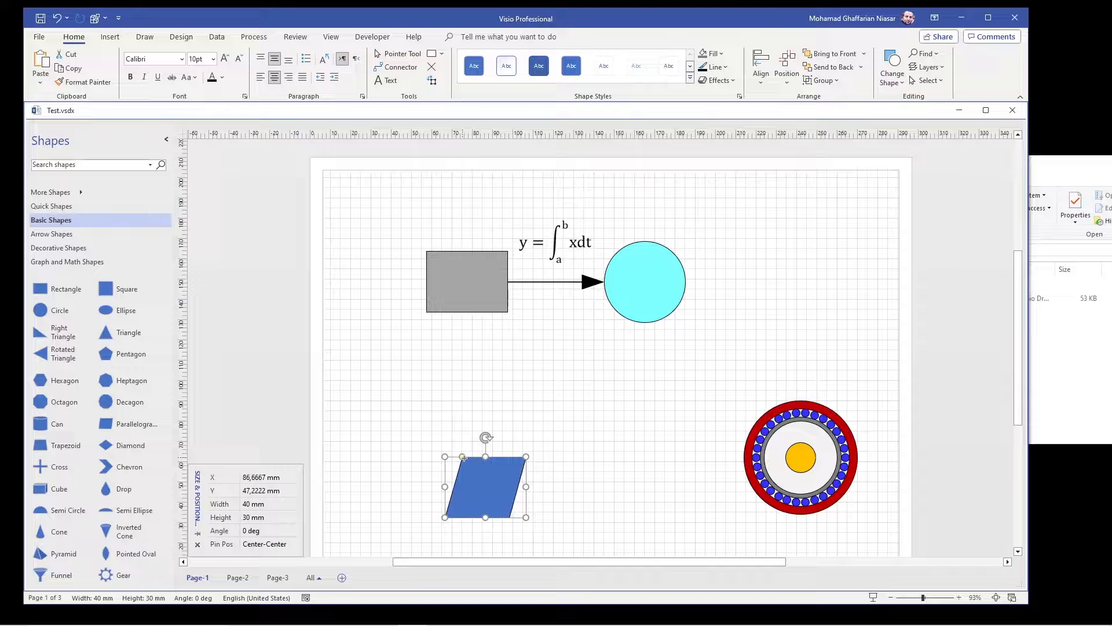
{"action": "mouse_move", "coordinate": [462, 457]}
{"action": "left_mouse_down"}
{"action": "mouse_move", "coordinate": [444, 458]}
{"action": "mouse_move", "coordinate": [469, 460]}
{"action": "left_mouse_up"}
{"action": "left_click_drag", "start_coordinate": [468, 457], "coordinate": [462, 458]}
Marquee-select the whole cable cross-section graphic, then clear the selection.
{"action": "left_click_drag", "start_coordinate": [727, 385], "coordinate": [885, 537]}
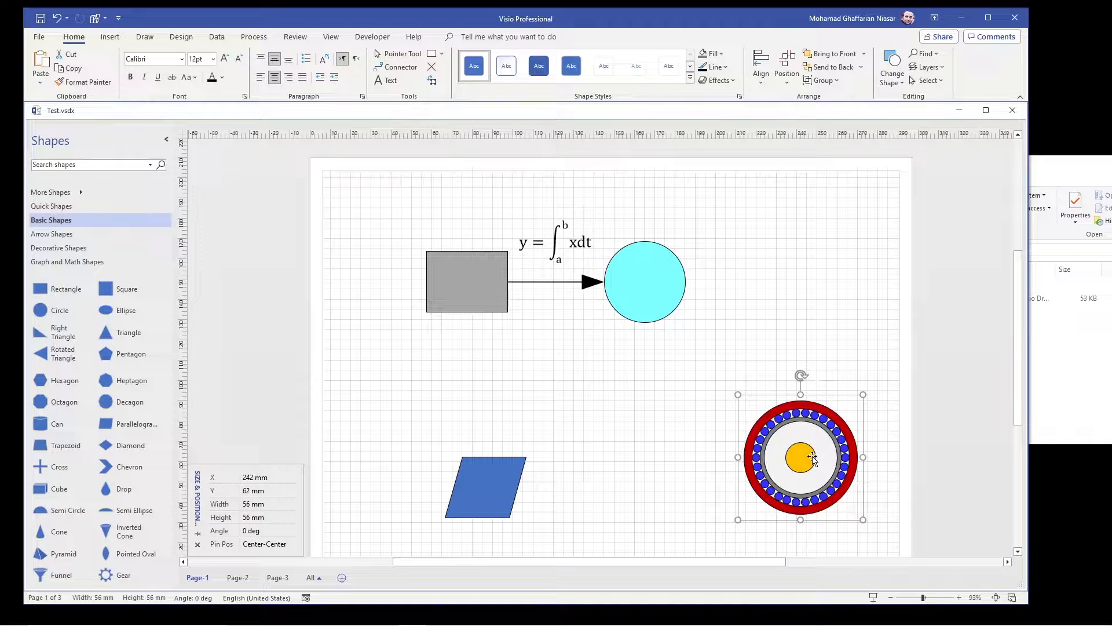
{"action": "left_click", "coordinate": [915, 435]}
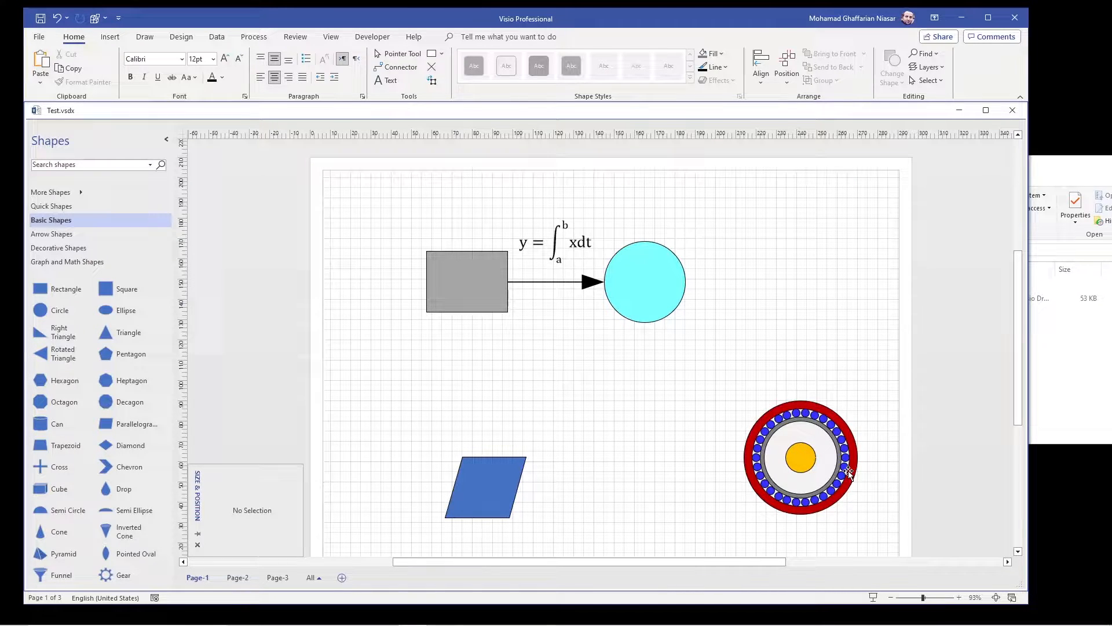
Switch to Page-2, then create a default-named Word document in the Visio folder and open it.
{"action": "left_click", "coordinate": [237, 577]}
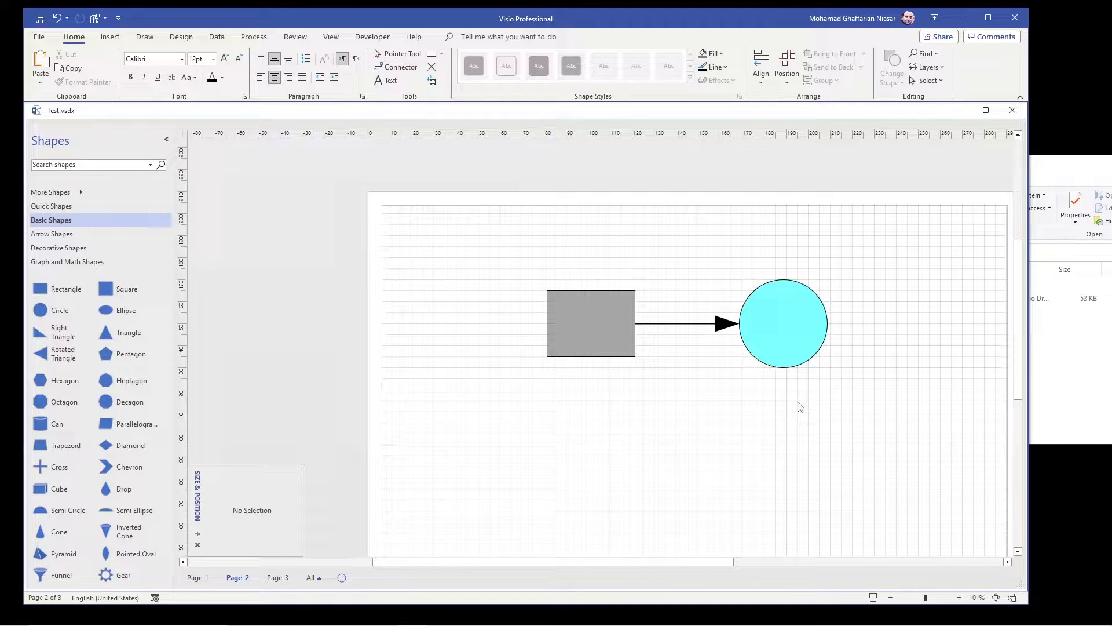
{"action": "left_click", "coordinate": [1074, 398]}
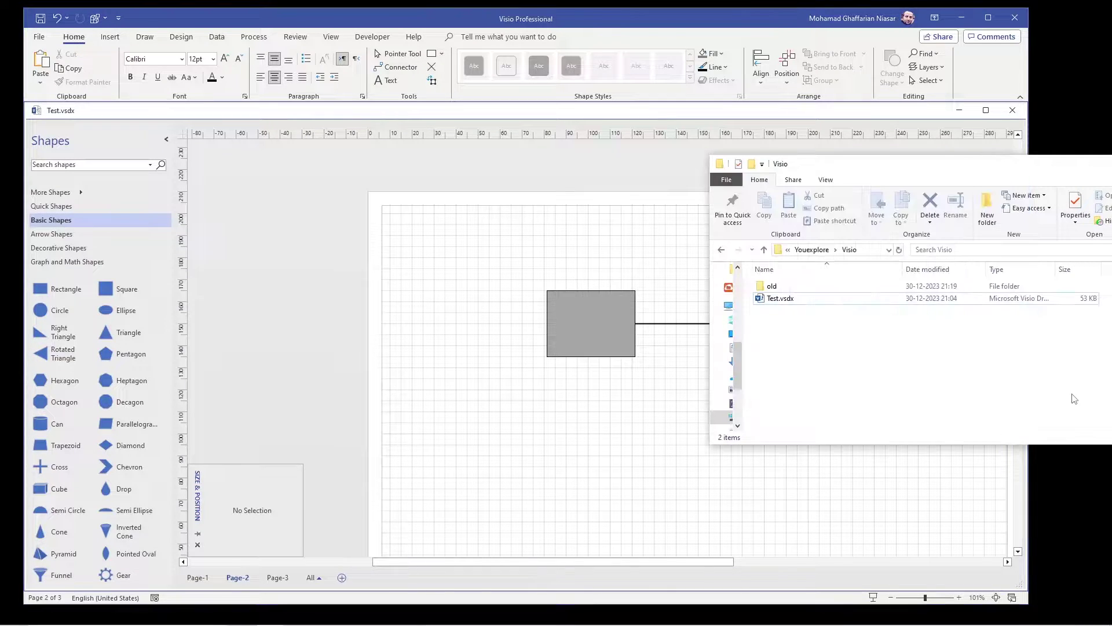
{"action": "right_click", "coordinate": [819, 348]}
{"action": "mouse_move", "coordinate": [751, 497]}
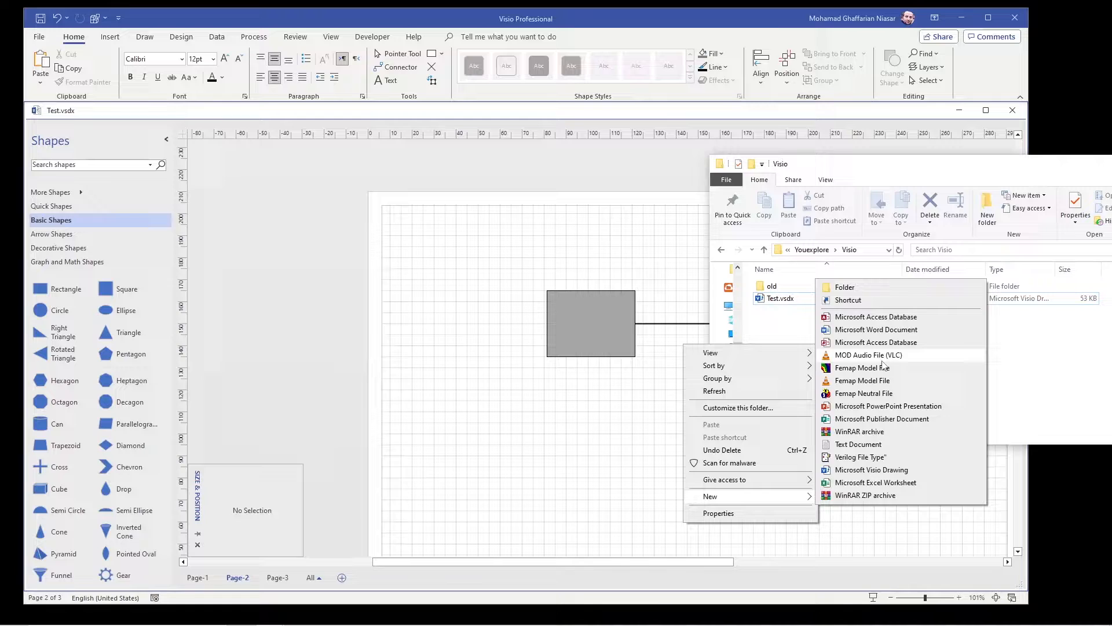
{"action": "left_click", "coordinate": [876, 329]}
{"action": "key", "text": "Return"}
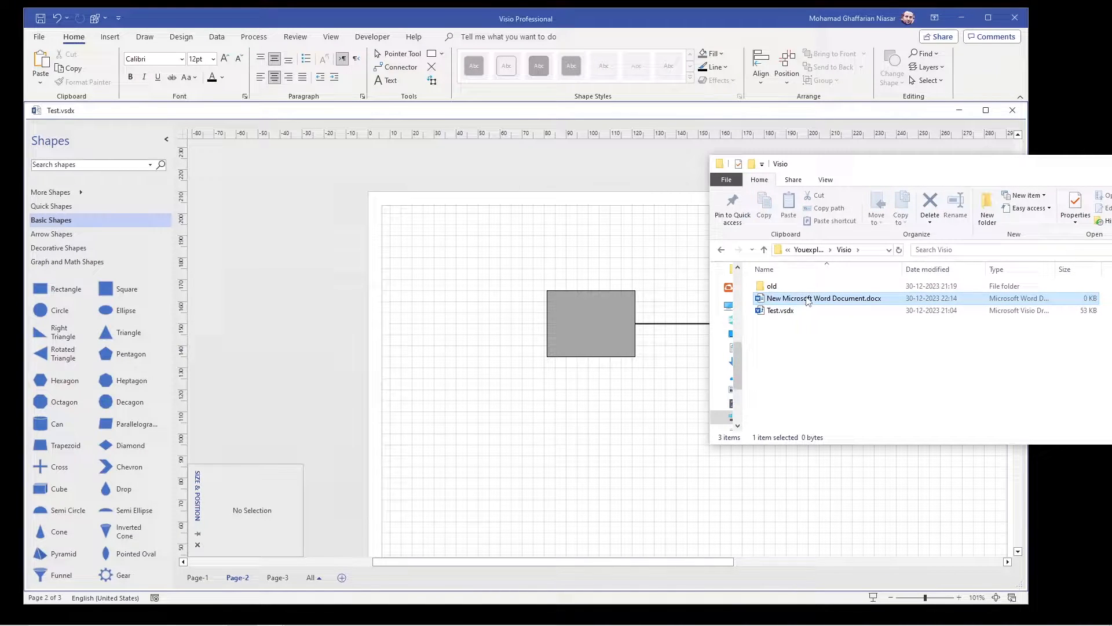
{"action": "double_click", "coordinate": [809, 299]}
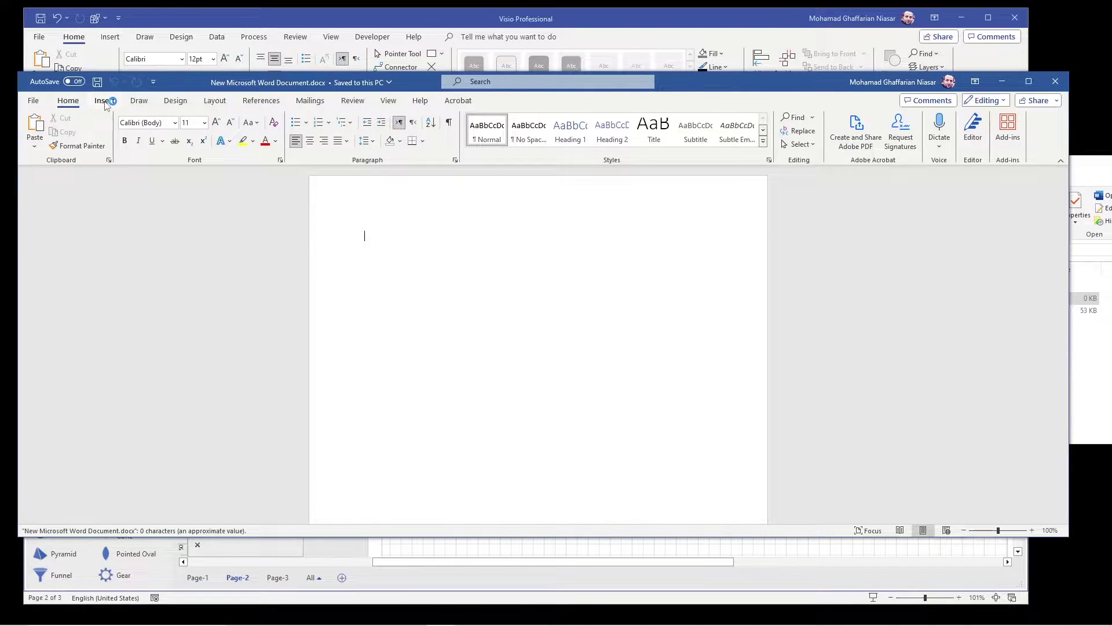
Insert the equation y = ∫ from a to b of xdx using an integral-with-limits template.
{"action": "left_click", "coordinate": [104, 100]}
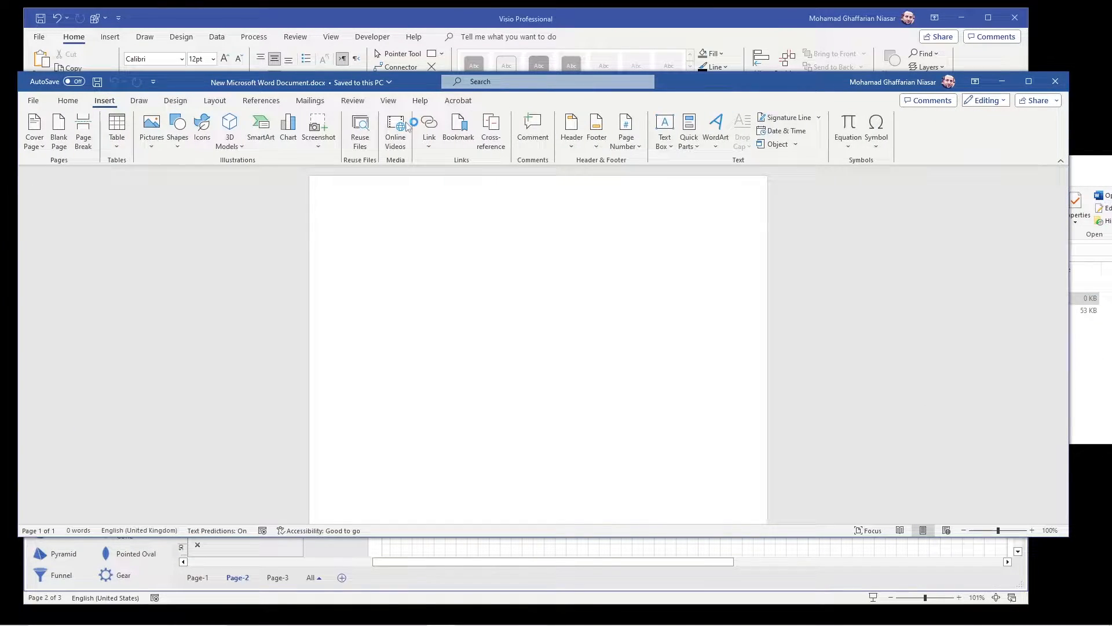
{"action": "left_click", "coordinate": [849, 129]}
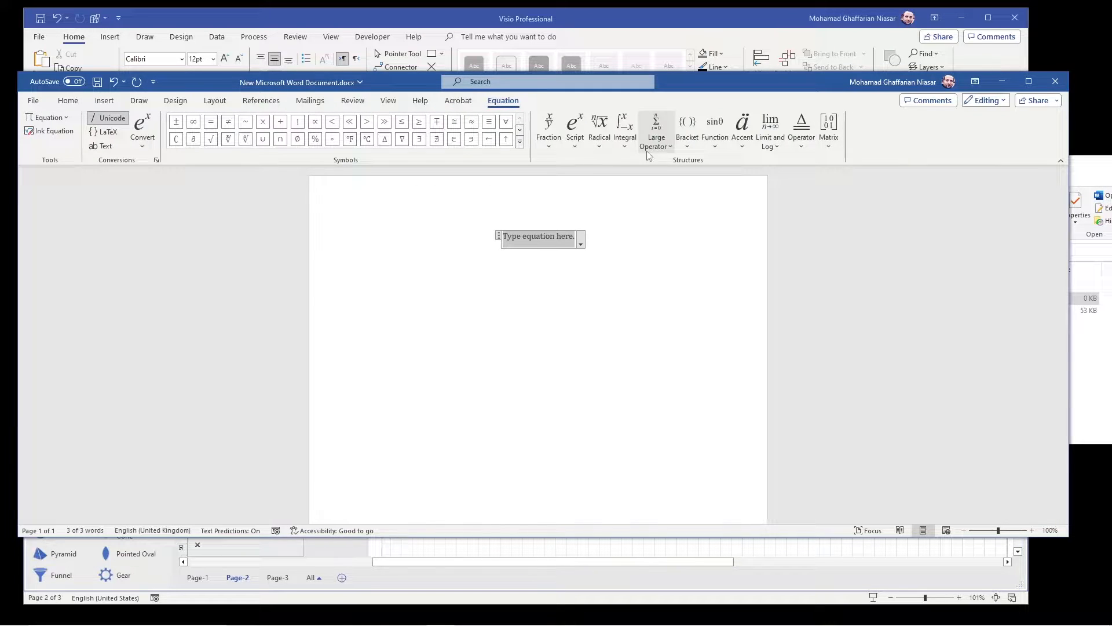
{"action": "type", "text": "y ="}
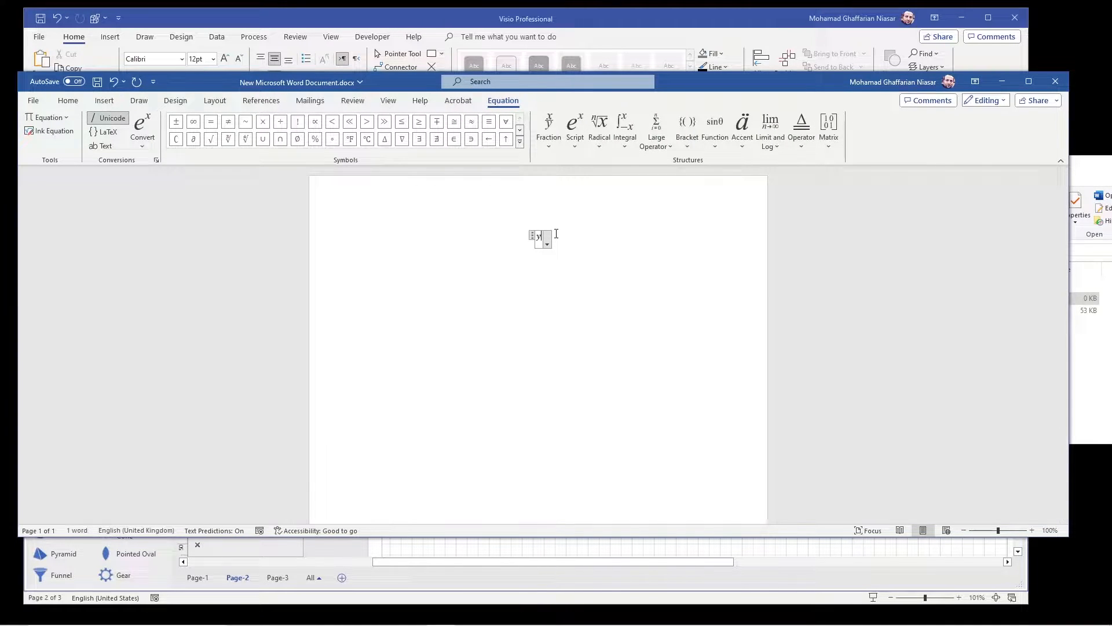
{"action": "left_click", "coordinate": [630, 146]}
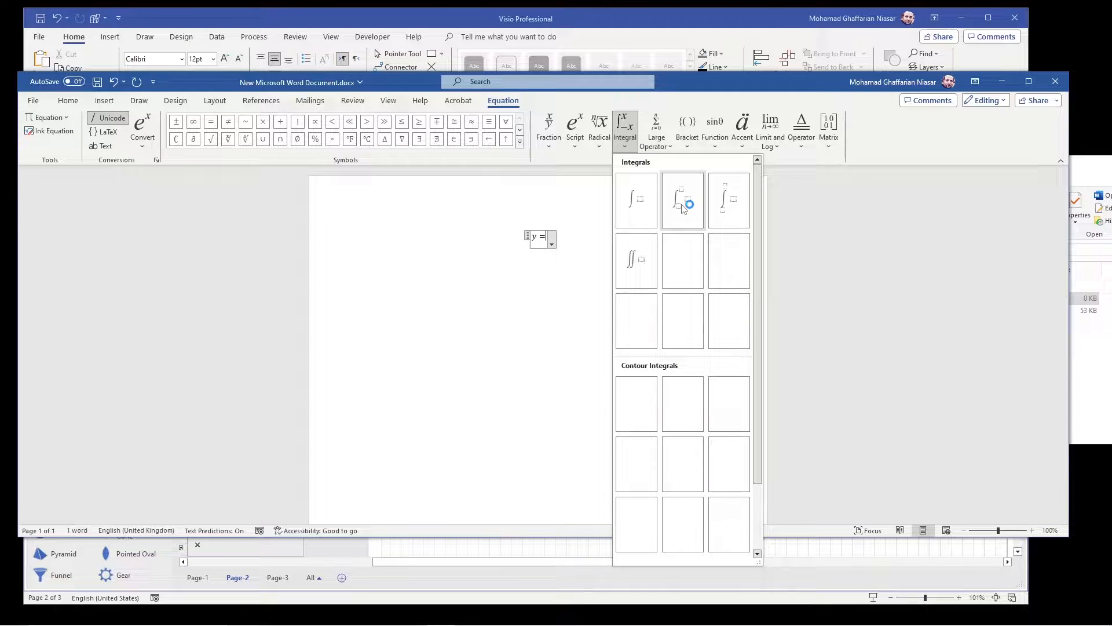
{"action": "left_click", "coordinate": [683, 202]}
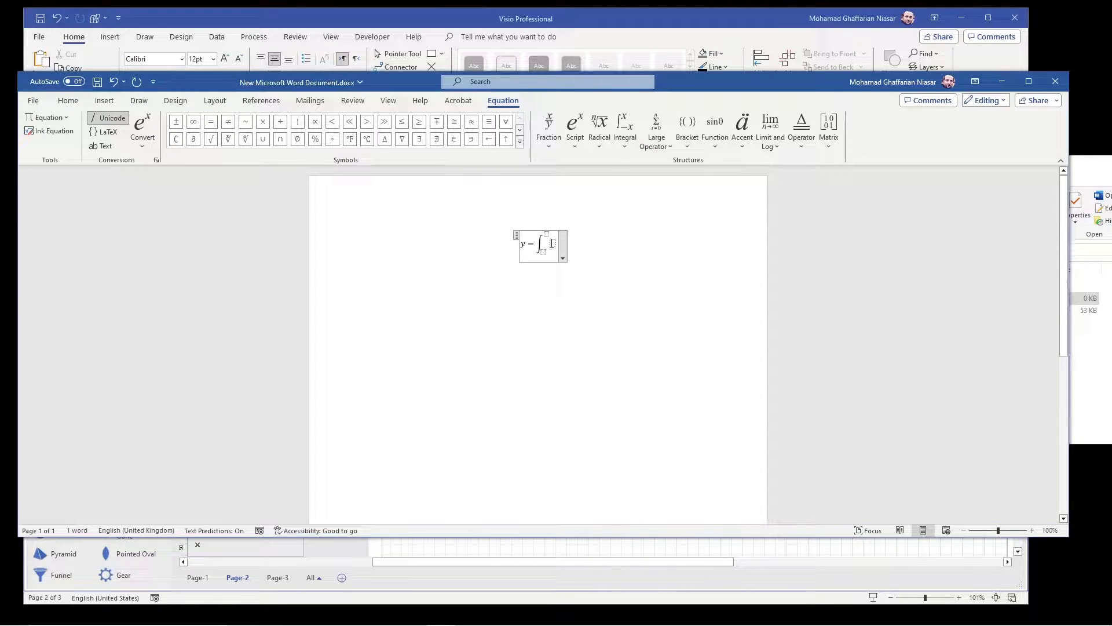
{"action": "type", "text": "xdx"}
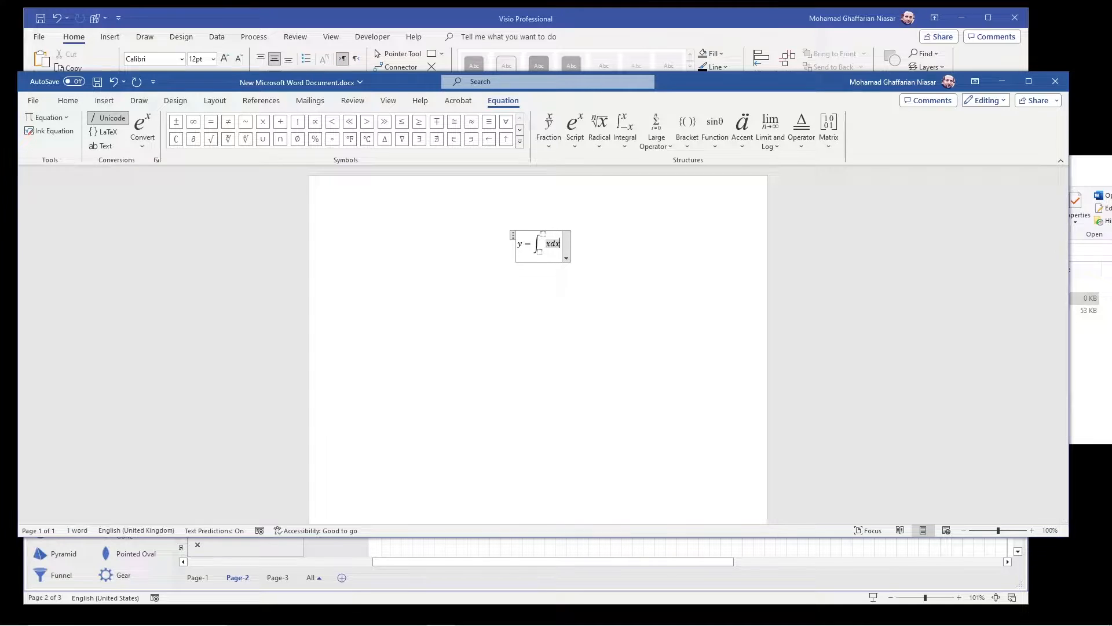
{"action": "left_click", "coordinate": [540, 253]}
{"action": "type", "text": "a"}
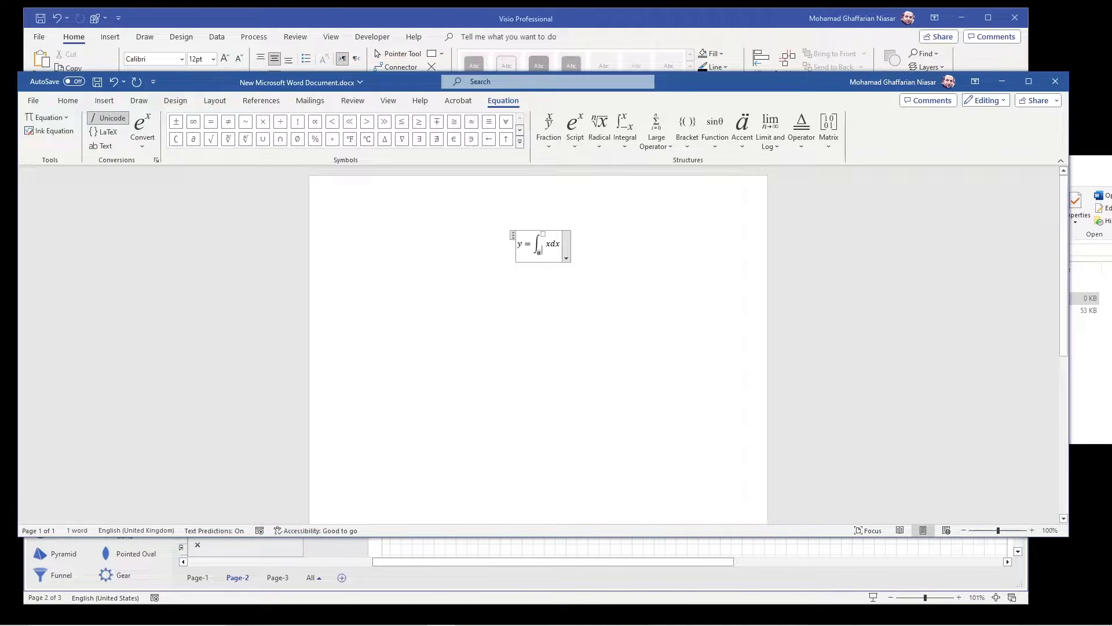
{"action": "left_click", "coordinate": [544, 235]}
{"action": "type", "text": "b"}
{"action": "left_click", "coordinate": [609, 250]}
Copy the finished equation to the clipboard and switch back to Visio.
{"action": "left_click", "coordinate": [548, 244]}
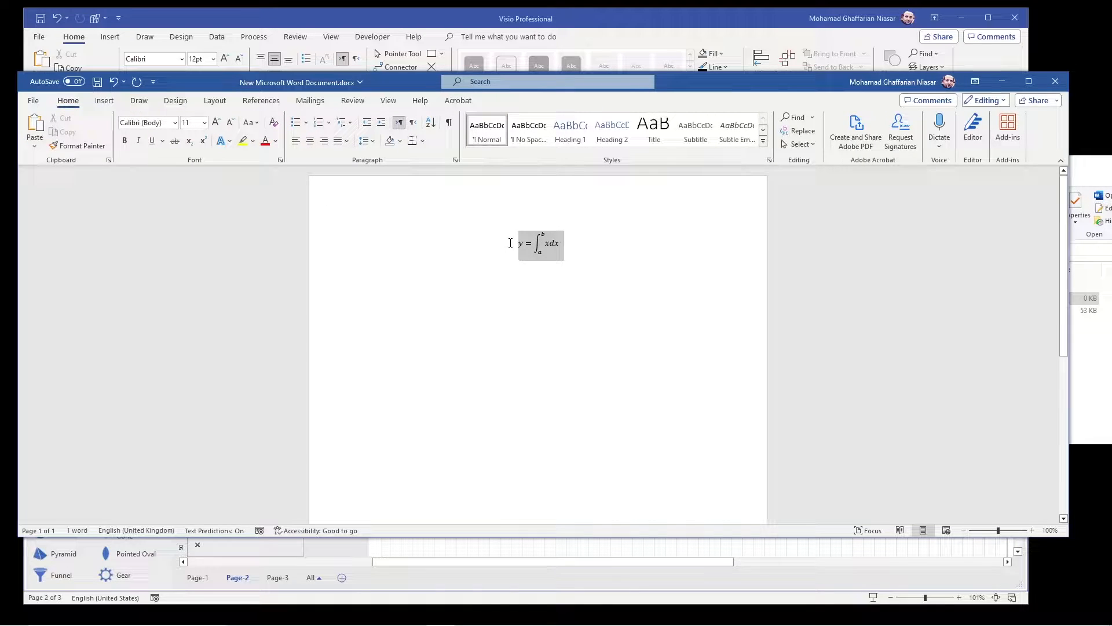
{"action": "right_click", "coordinate": [540, 244]}
{"action": "left_click", "coordinate": [570, 270]}
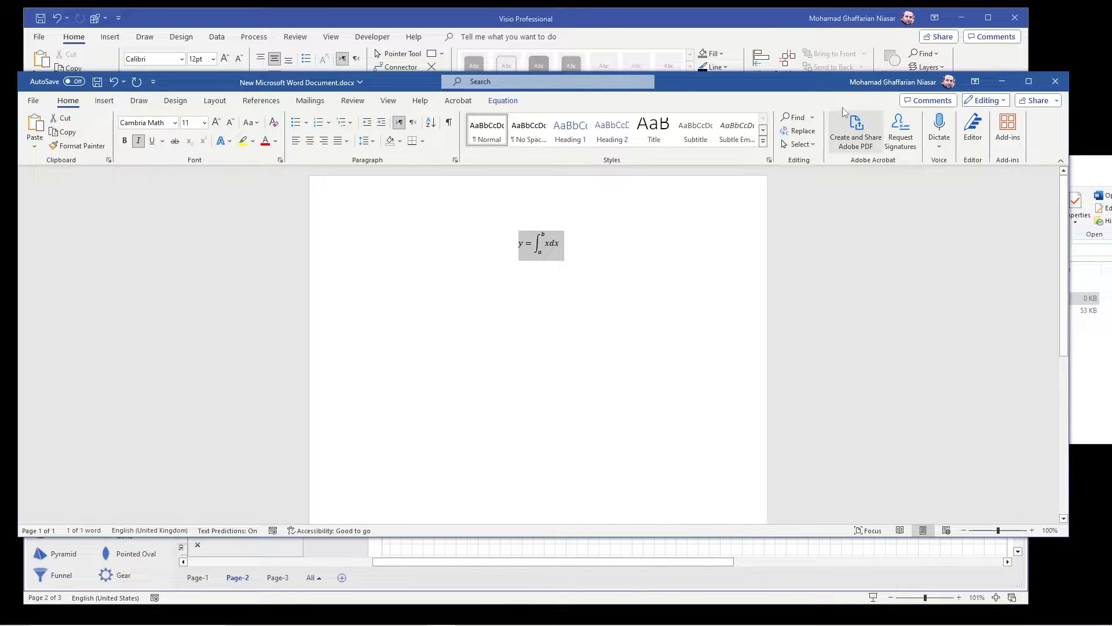
{"action": "key", "text": "alt+Tab"}
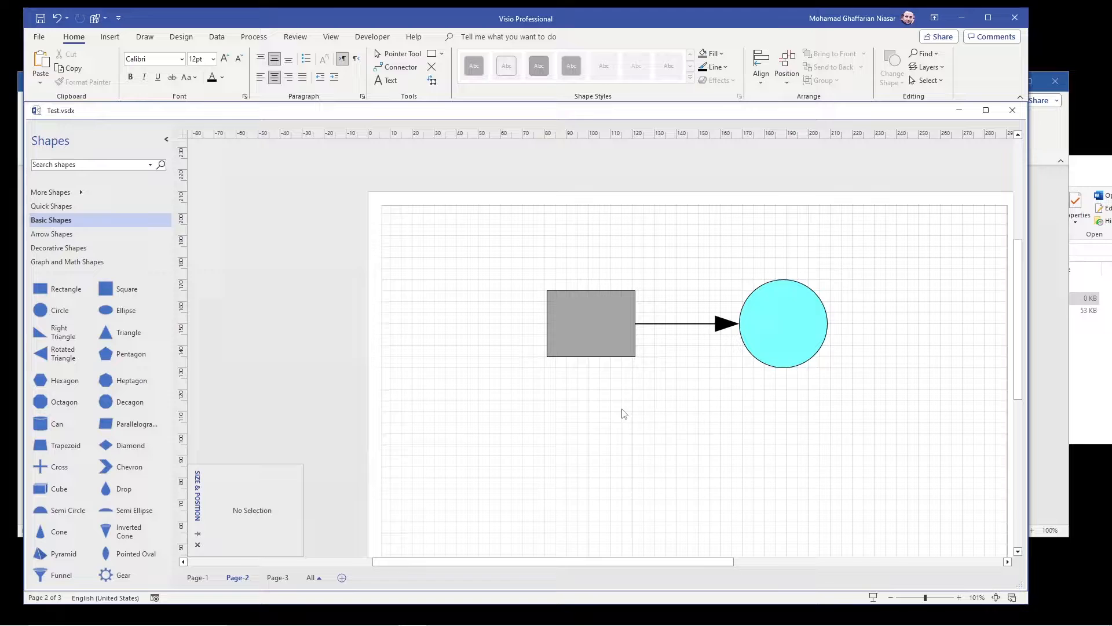
Paste Special the equation onto the canvas as an embedded Microsoft Word Document object.
{"action": "right_click", "coordinate": [623, 413]}
{"action": "left_click", "coordinate": [674, 485]}
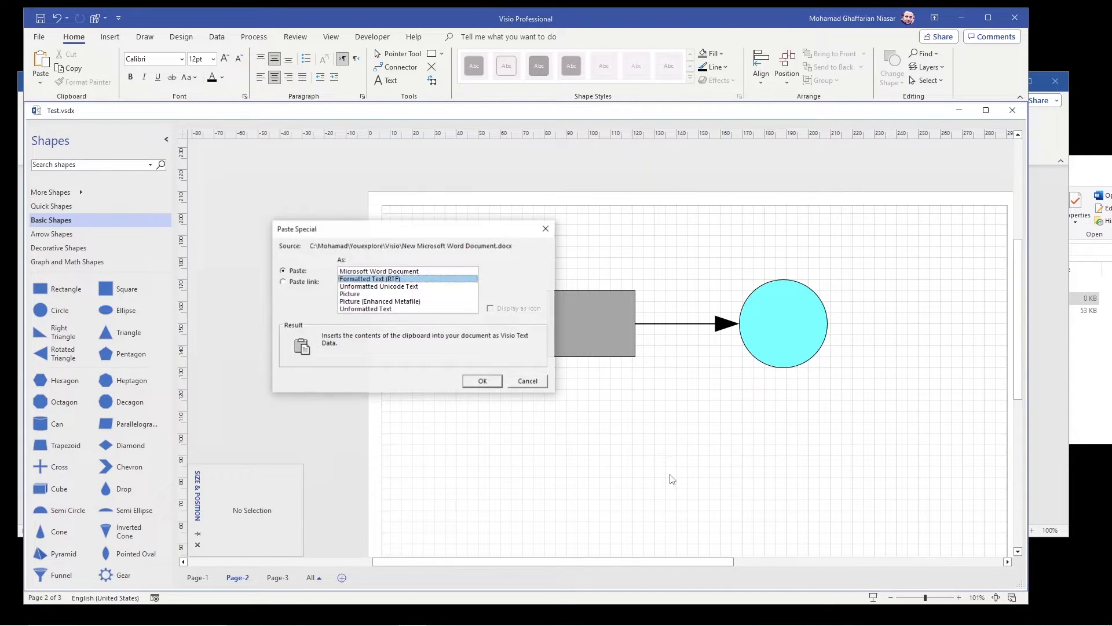
{"action": "left_click", "coordinate": [382, 279]}
{"action": "left_click", "coordinate": [383, 274]}
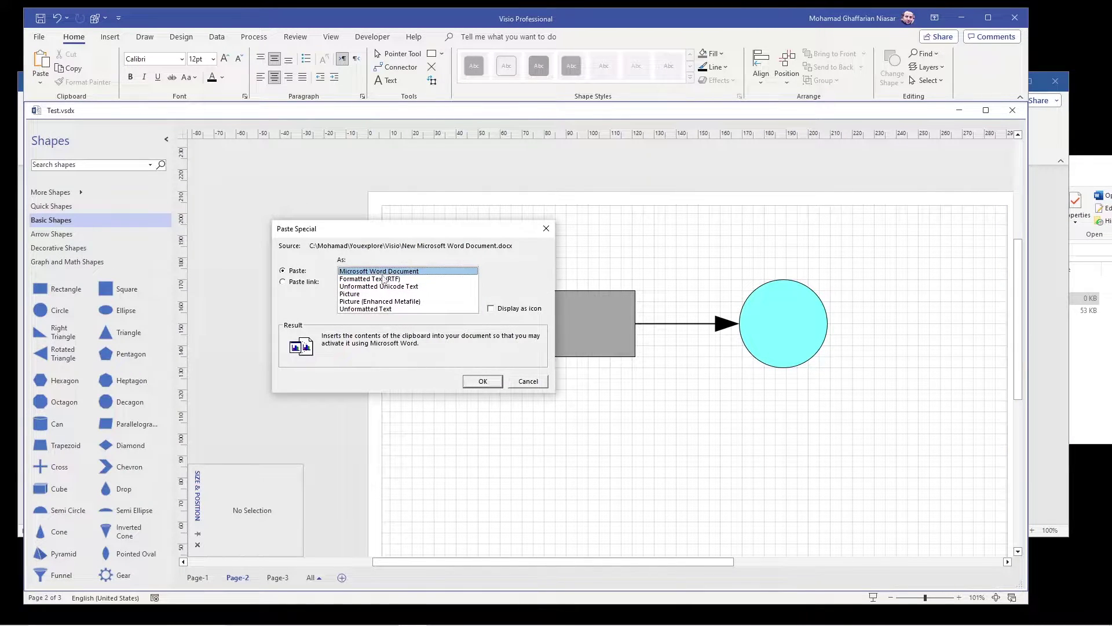
{"action": "left_click", "coordinate": [483, 380]}
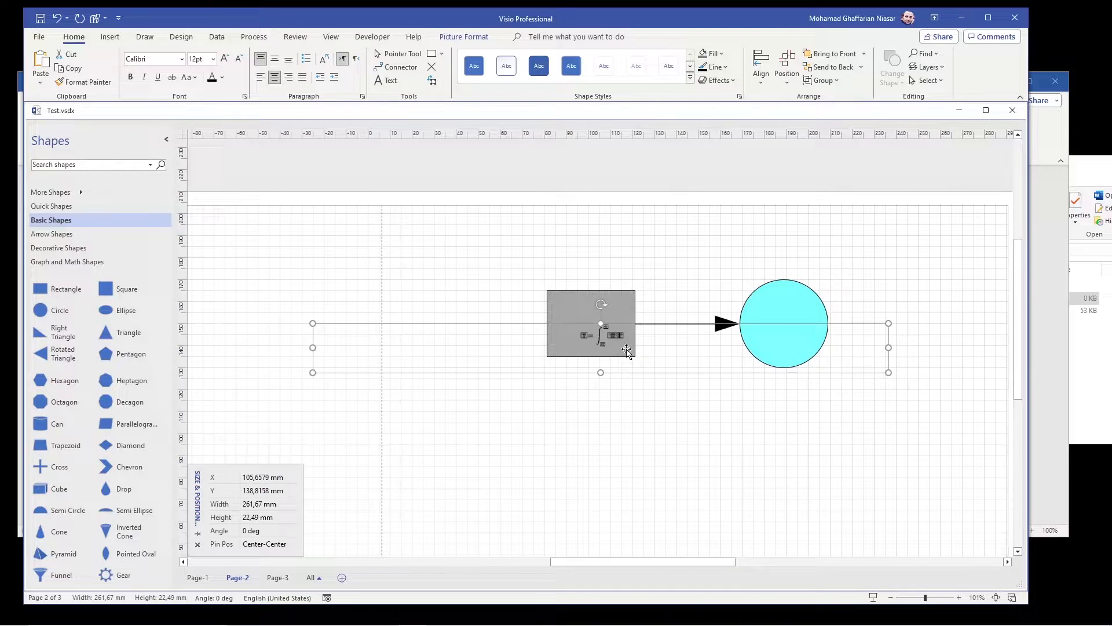
Move the embedded equation below the arrow and narrow it with the side handle.
{"action": "left_click_drag", "start_coordinate": [618, 339], "coordinate": [735, 422]}
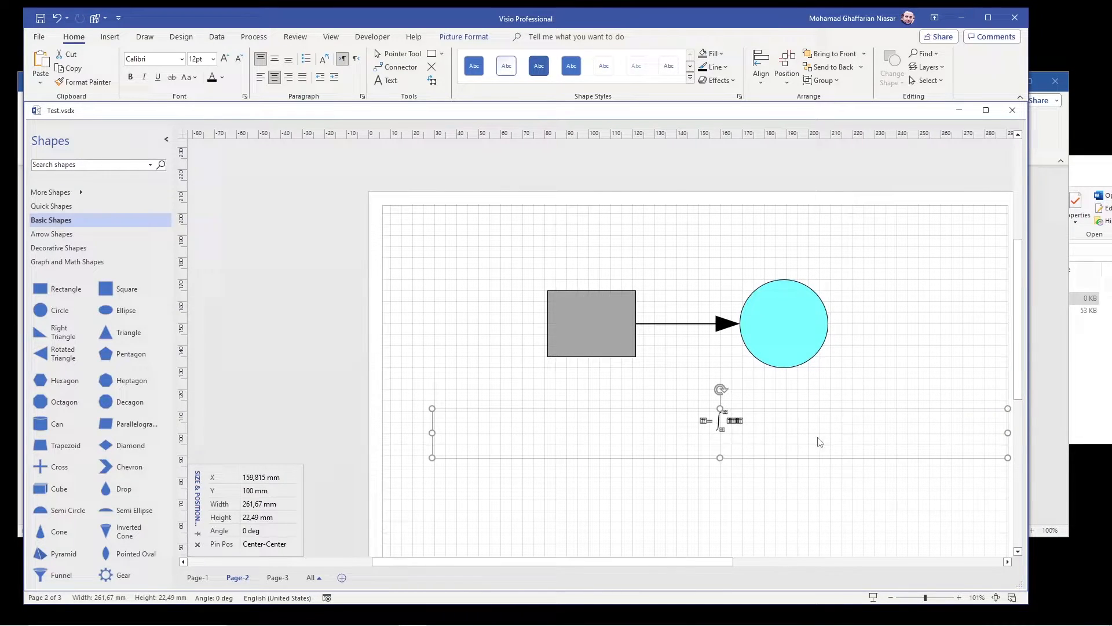
{"action": "key", "text": "Left"}
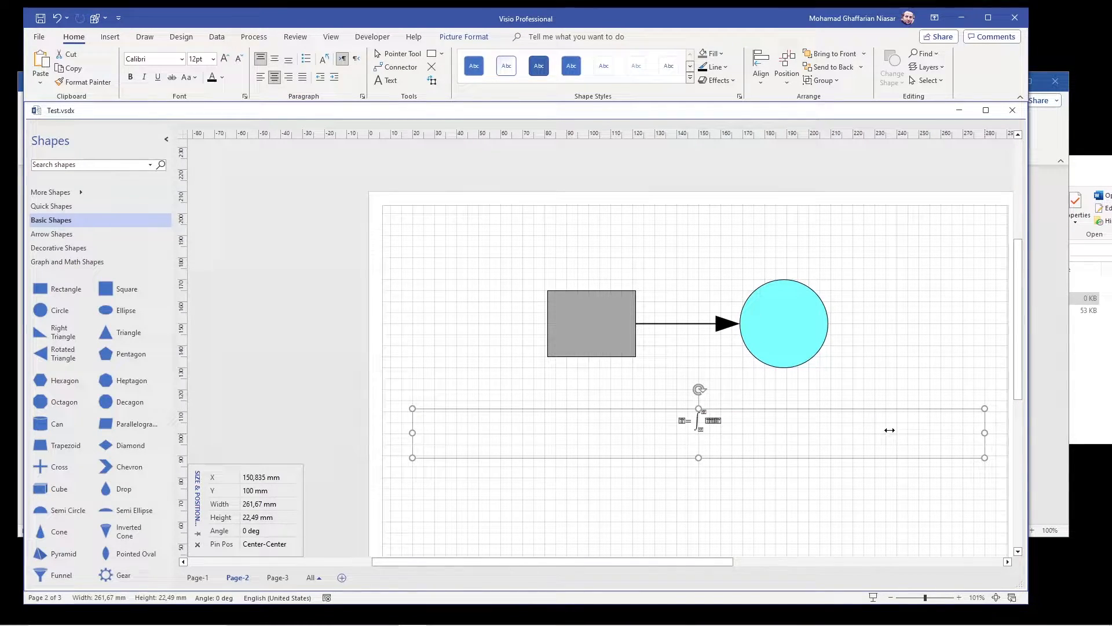
{"action": "mouse_move", "coordinate": [988, 430]}
{"action": "left_mouse_down"}
{"action": "mouse_move", "coordinate": [539, 433]}
{"action": "mouse_move", "coordinate": [687, 365]}
{"action": "left_mouse_up"}
{"action": "left_click", "coordinate": [712, 433]}
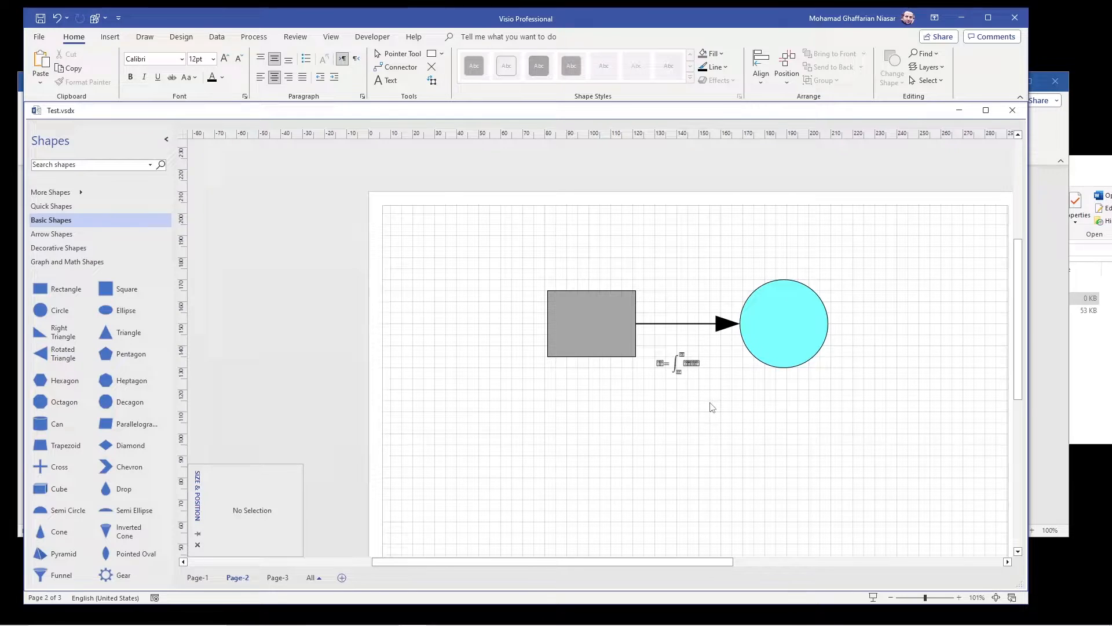
Edit the embedded equation in Word, turn off Italic for all of it, and return to the drawing.
{"action": "double_click", "coordinate": [683, 361]}
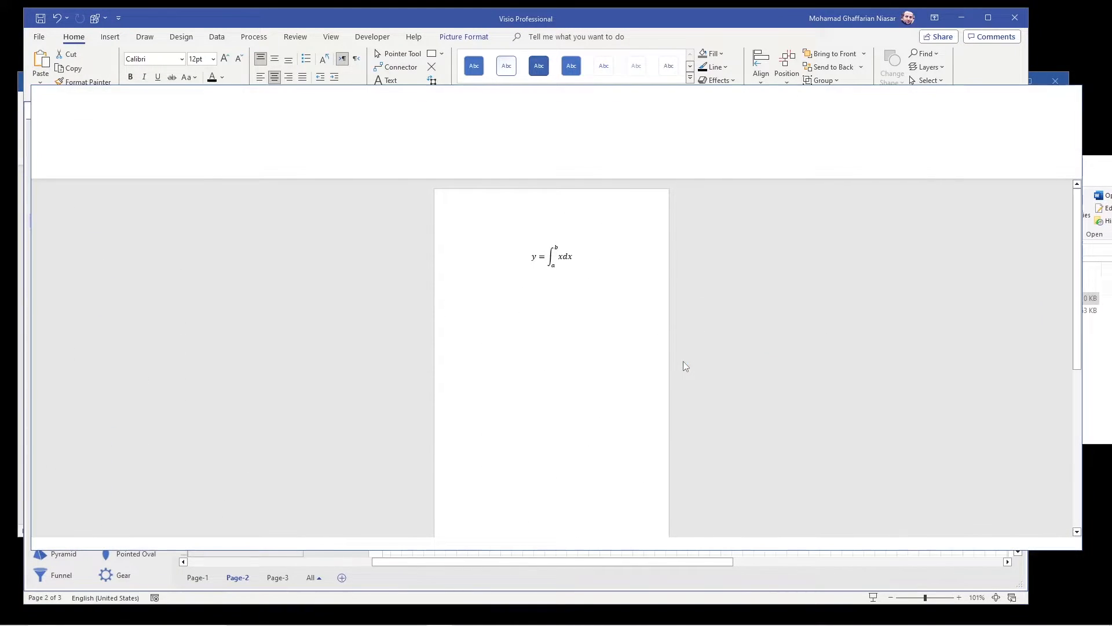
{"action": "left_click_drag", "start_coordinate": [580, 258], "coordinate": [516, 258]}
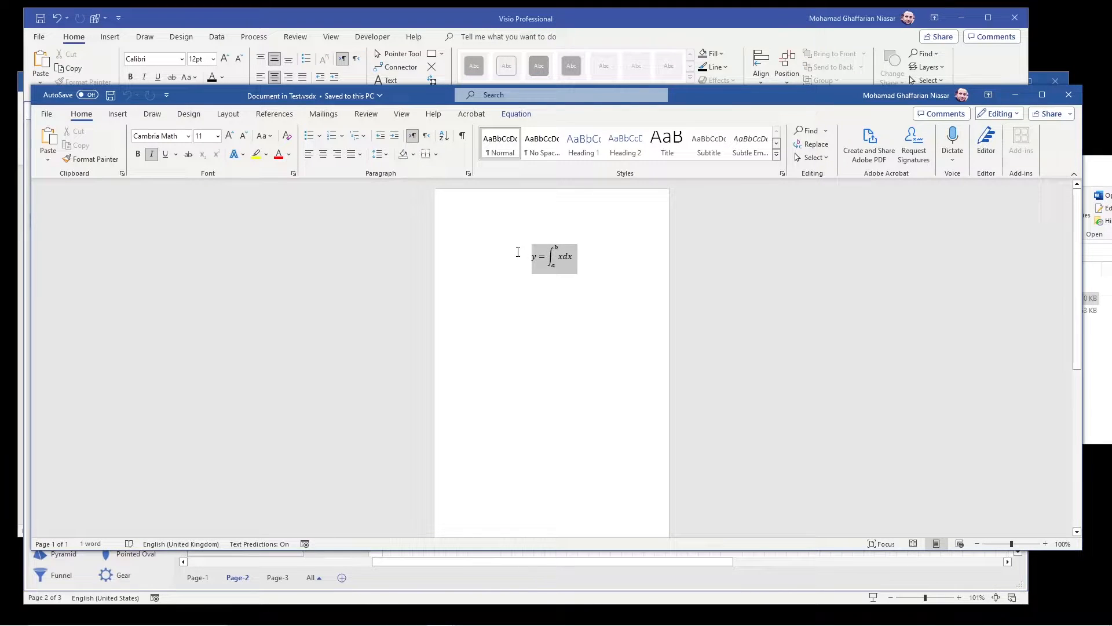
{"action": "left_click", "coordinate": [153, 155]}
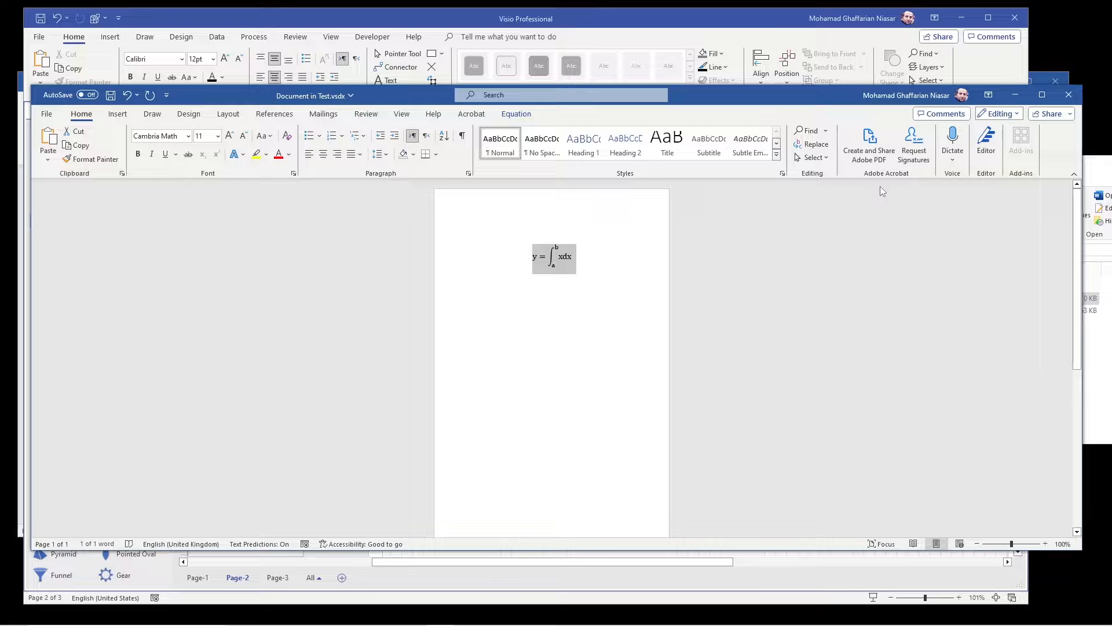
{"action": "left_click", "coordinate": [1069, 94]}
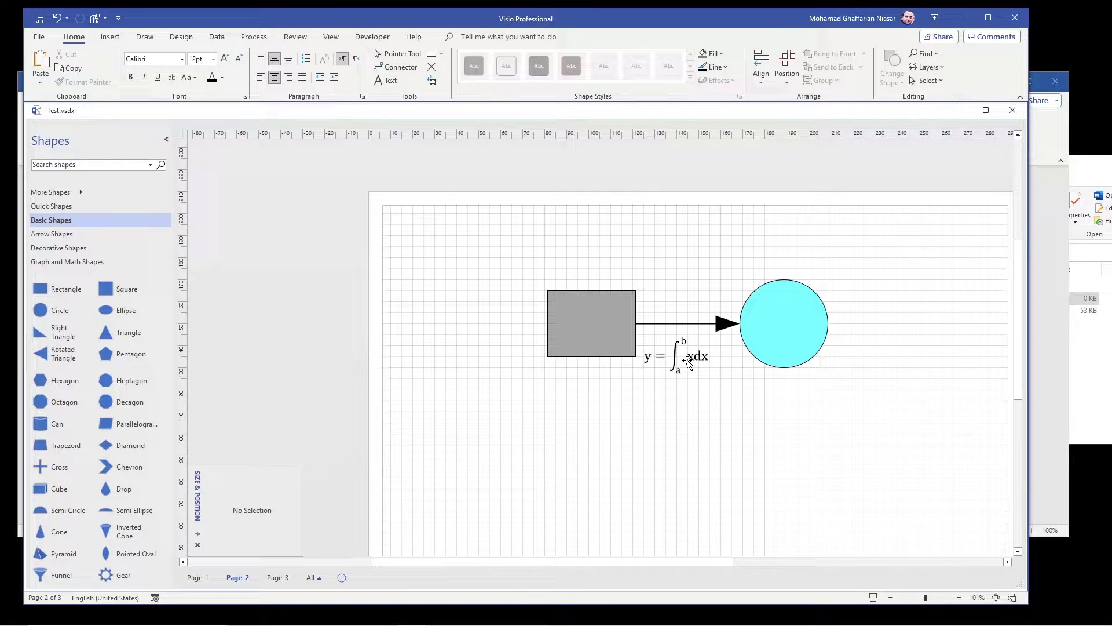
Move the equation above the arrow, raise its font size to 14, and nudge it into place.
{"action": "left_click_drag", "start_coordinate": [687, 356], "coordinate": [687, 263]}
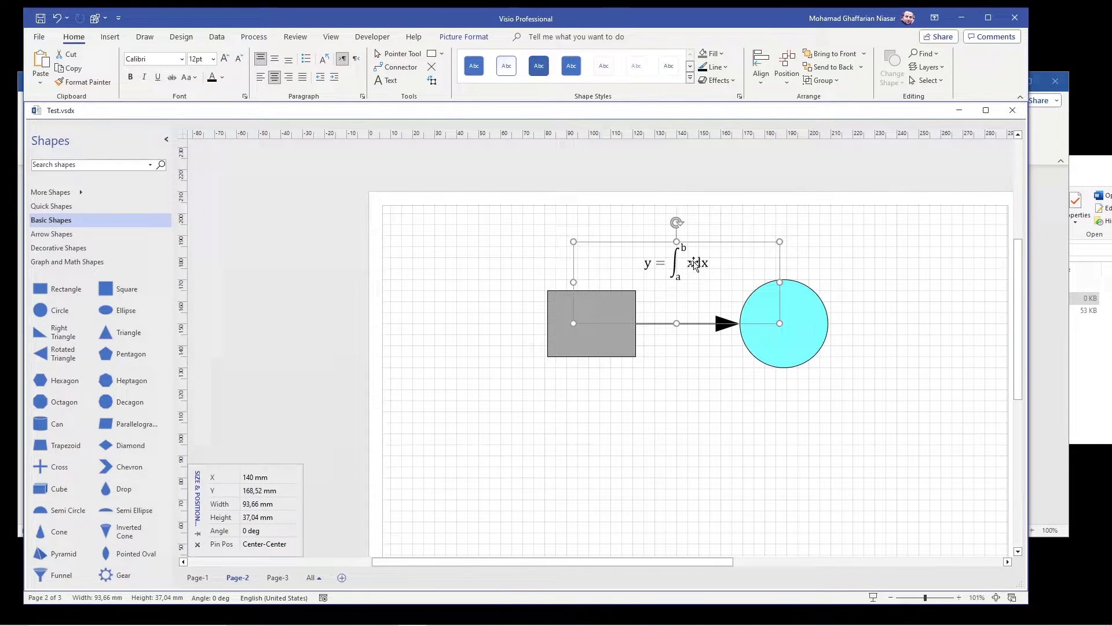
{"action": "double_click", "coordinate": [694, 263]}
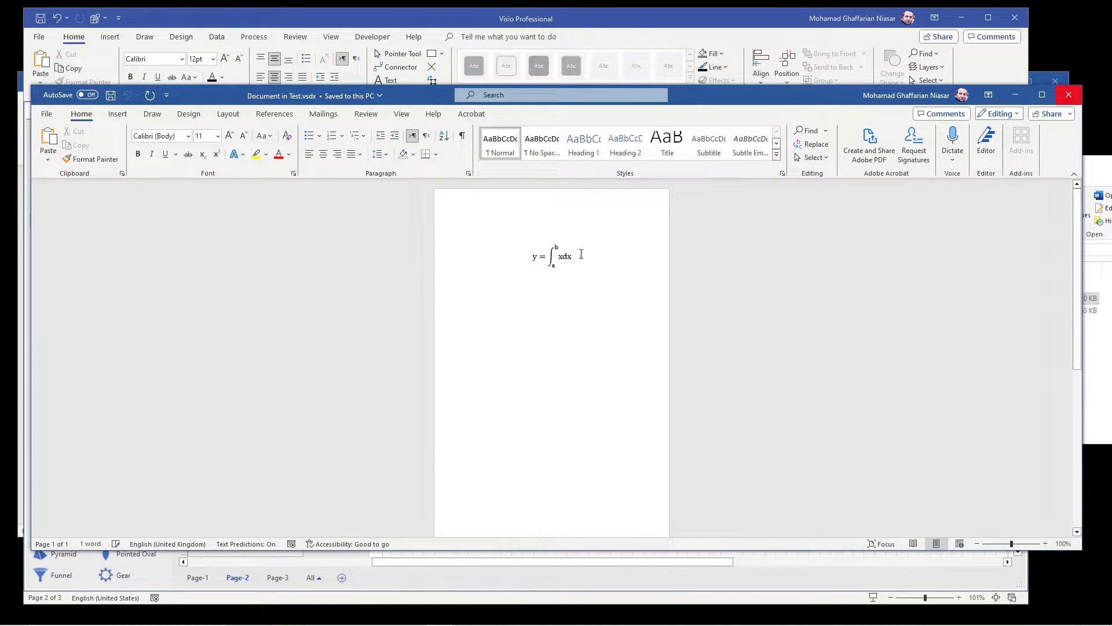
{"action": "left_click", "coordinate": [556, 256]}
{"action": "left_click", "coordinate": [229, 137]}
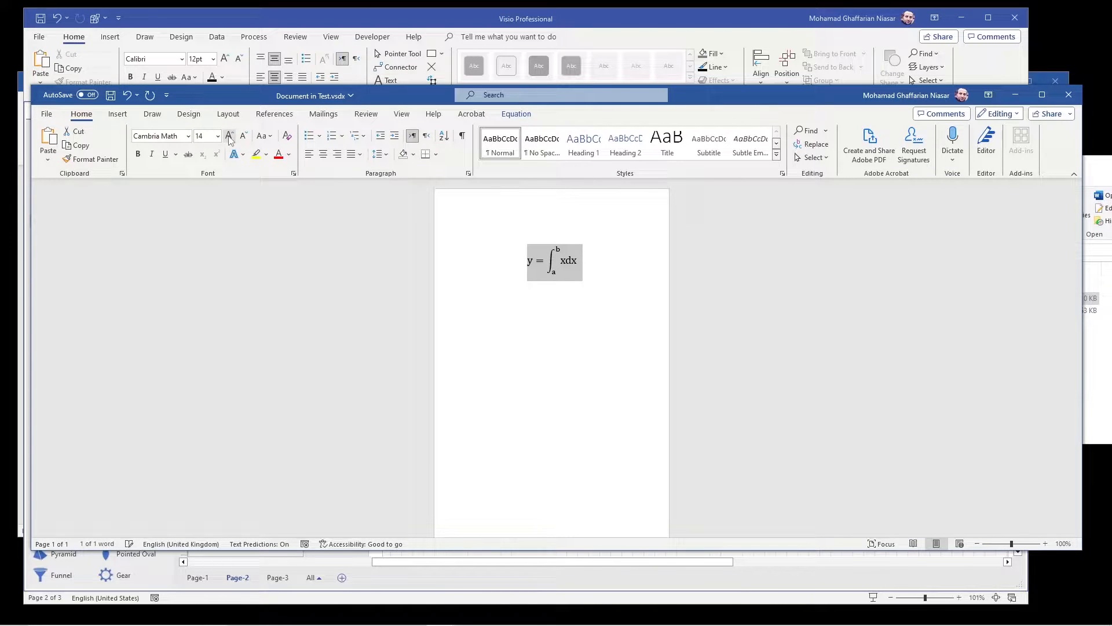
{"action": "left_click", "coordinate": [1067, 95]}
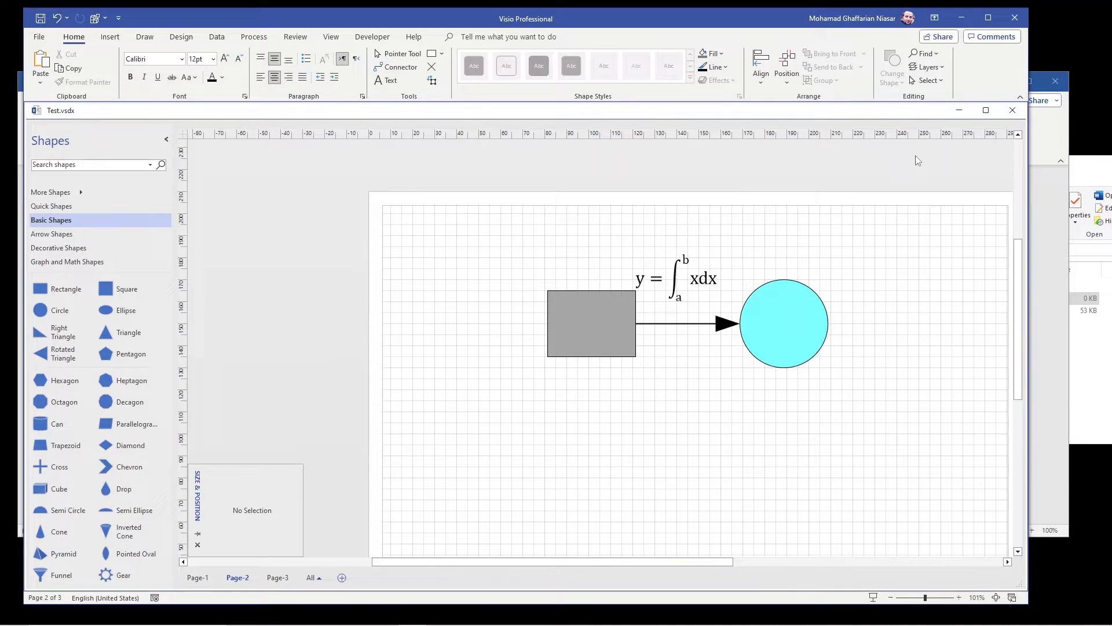
{"action": "left_click_drag", "start_coordinate": [704, 277], "coordinate": [715, 283]}
{"action": "left_click", "coordinate": [711, 426]}
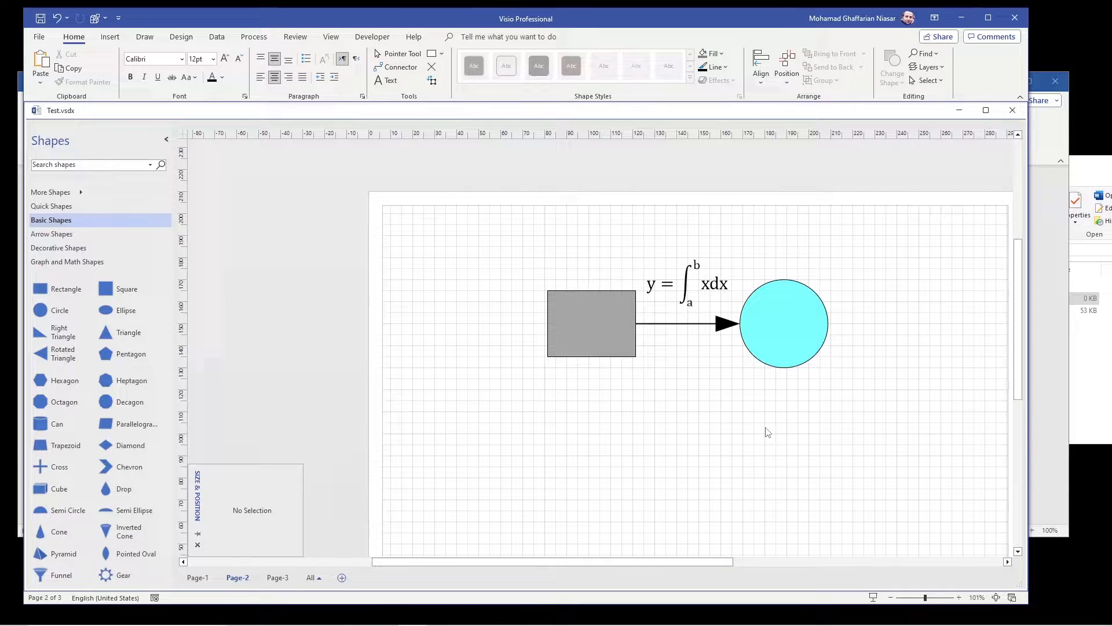
On Page-3, increase the parallelogram's slant slightly and show its ShapeSheet.
{"action": "left_click", "coordinate": [278, 578]}
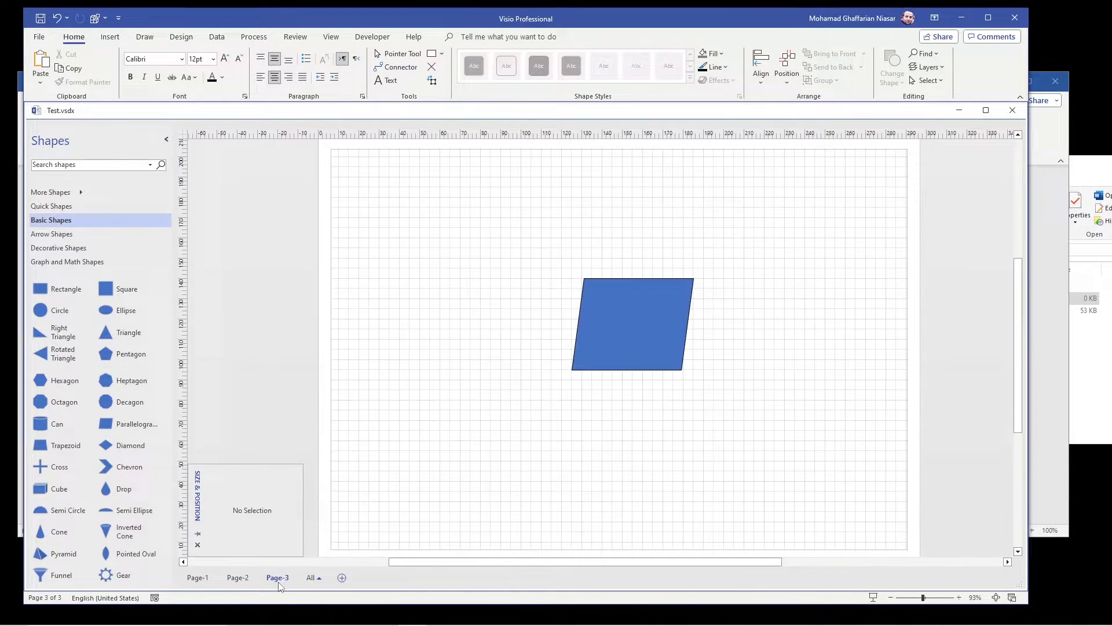
{"action": "left_click", "coordinate": [622, 333]}
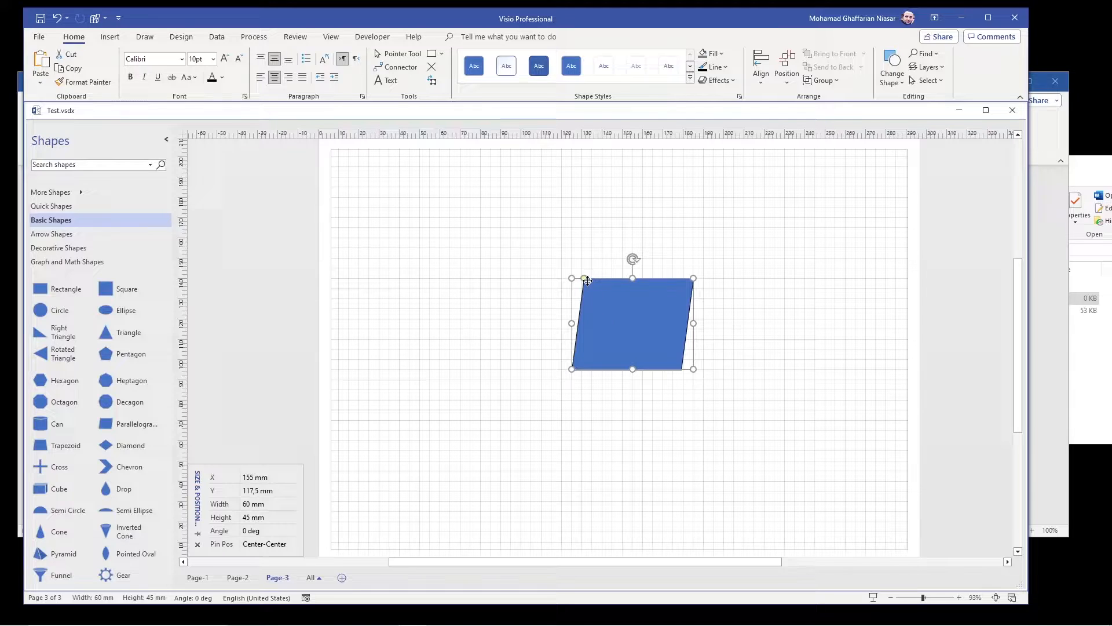
{"action": "left_click_drag", "start_coordinate": [588, 278], "coordinate": [592, 278]}
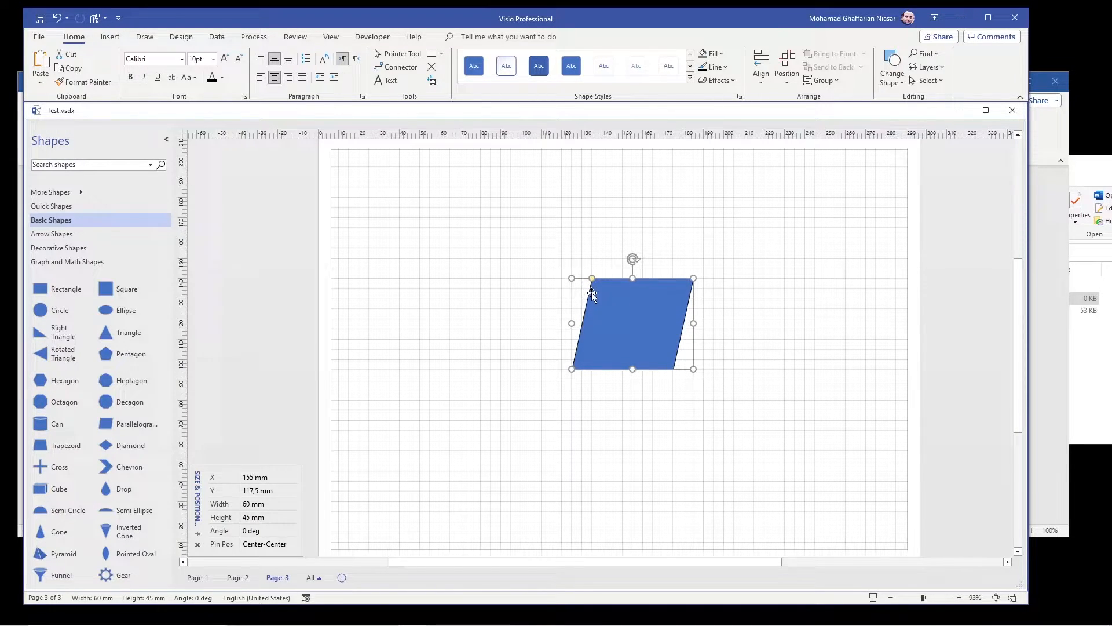
{"action": "right_click", "coordinate": [635, 300]}
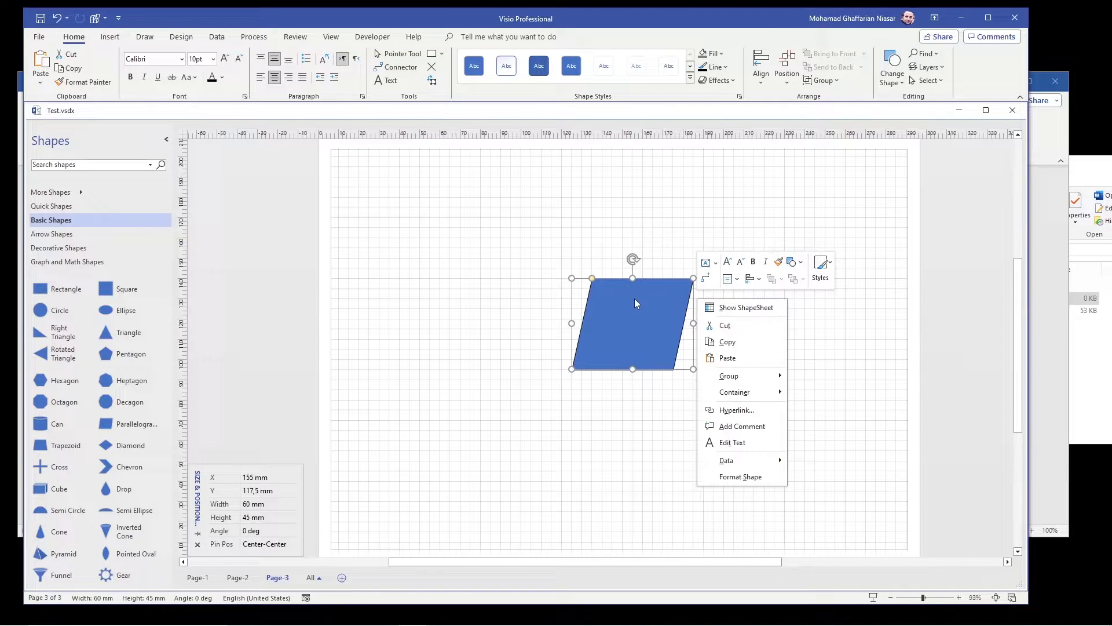
{"action": "left_click", "coordinate": [746, 307]}
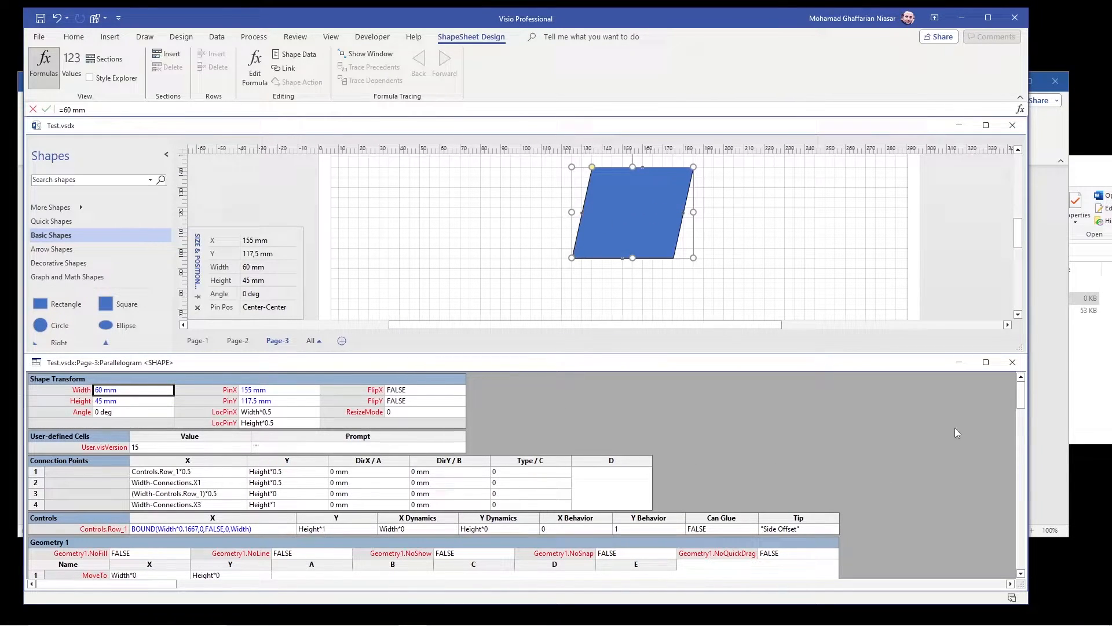
{"action": "mouse_move", "coordinate": [1021, 393]}
{"action": "left_mouse_down"}
{"action": "mouse_move", "coordinate": [1015, 426]}
{"action": "mouse_move", "coordinate": [1022, 381]}
{"action": "left_mouse_up"}
Strip the BOUND wrapper from Controls.Row_1 X so the formula reads =Width*0.1667.
{"action": "double_click", "coordinate": [159, 529]}
{"action": "left_click", "coordinate": [161, 530]}
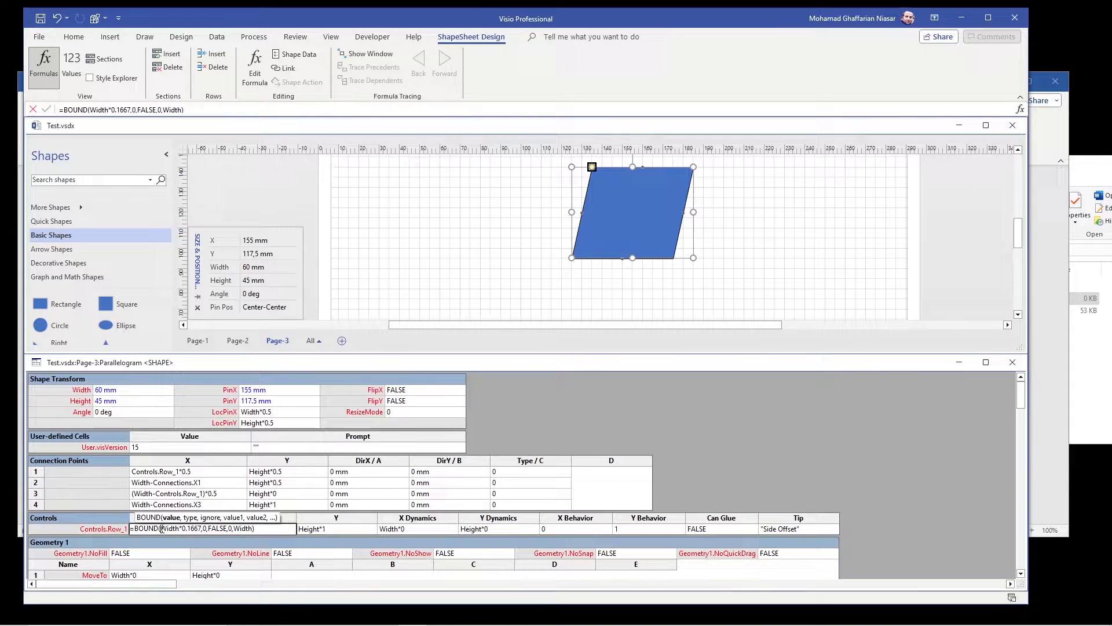
{"action": "key", "text": "BackSpace"}
{"action": "key", "text": "BackSpace"}
{"action": "key", "text": "BackSpace"}
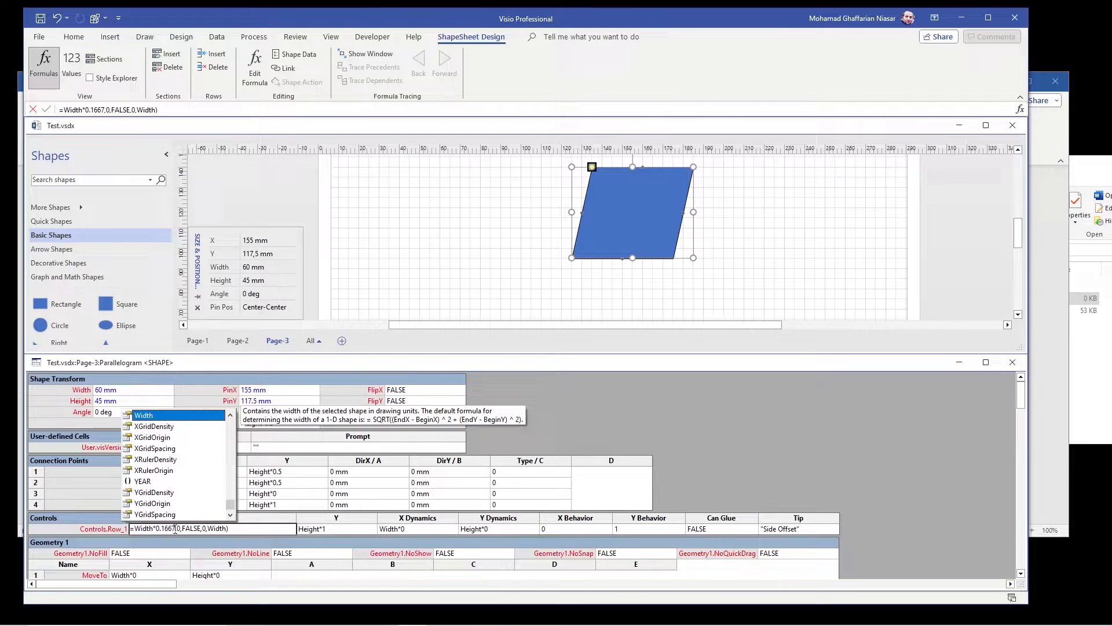
{"action": "left_click_drag", "start_coordinate": [174, 529], "coordinate": [236, 528]}
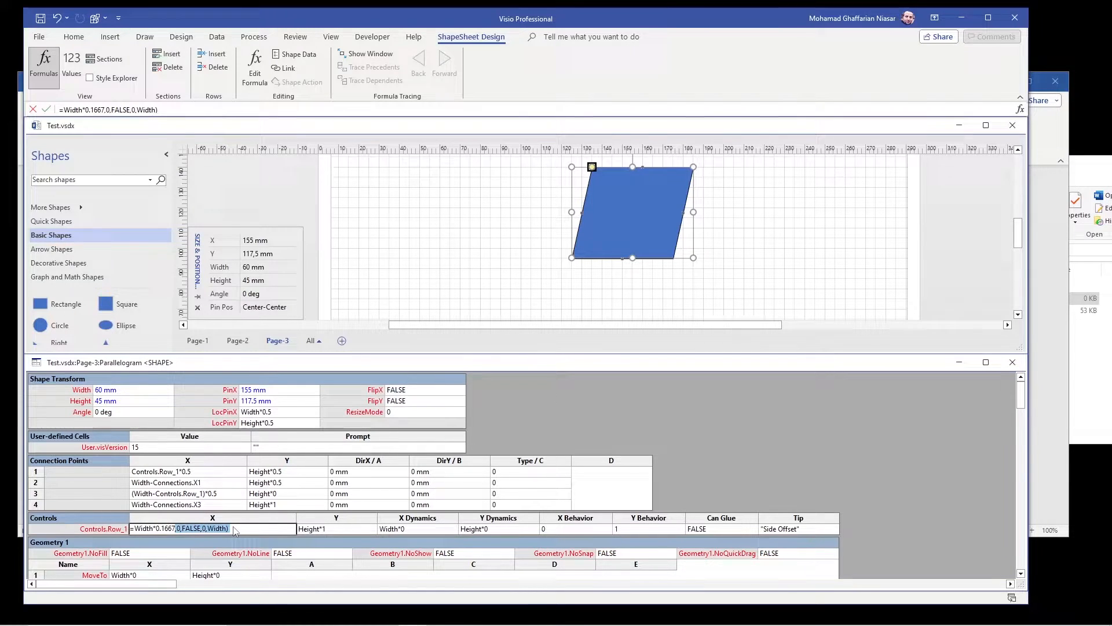
{"action": "key", "text": "Delete"}
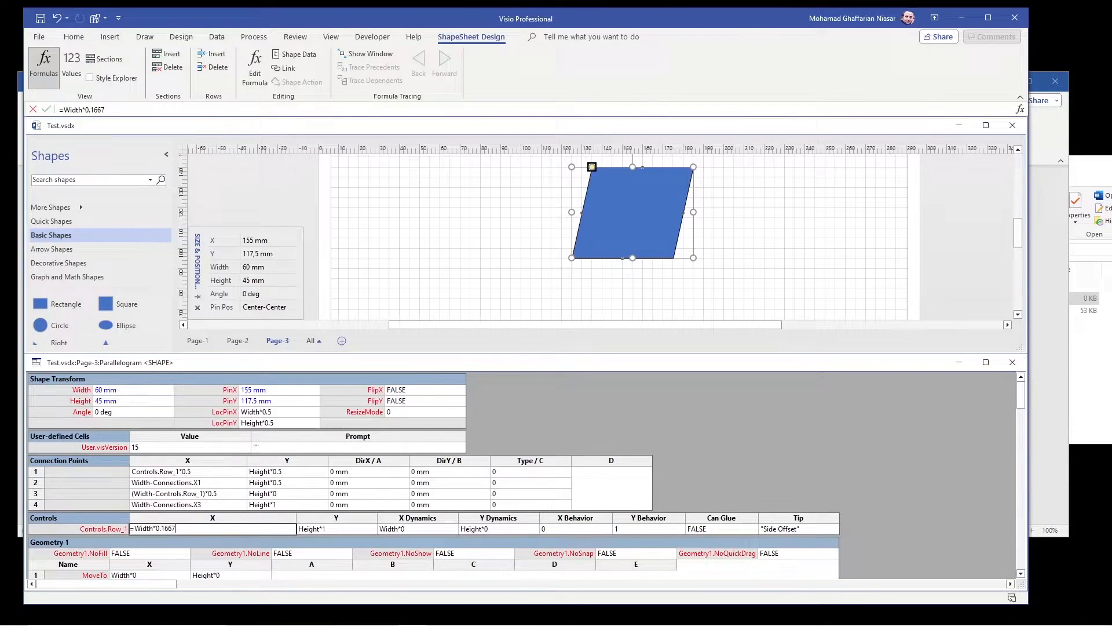
{"action": "key", "text": "Return"}
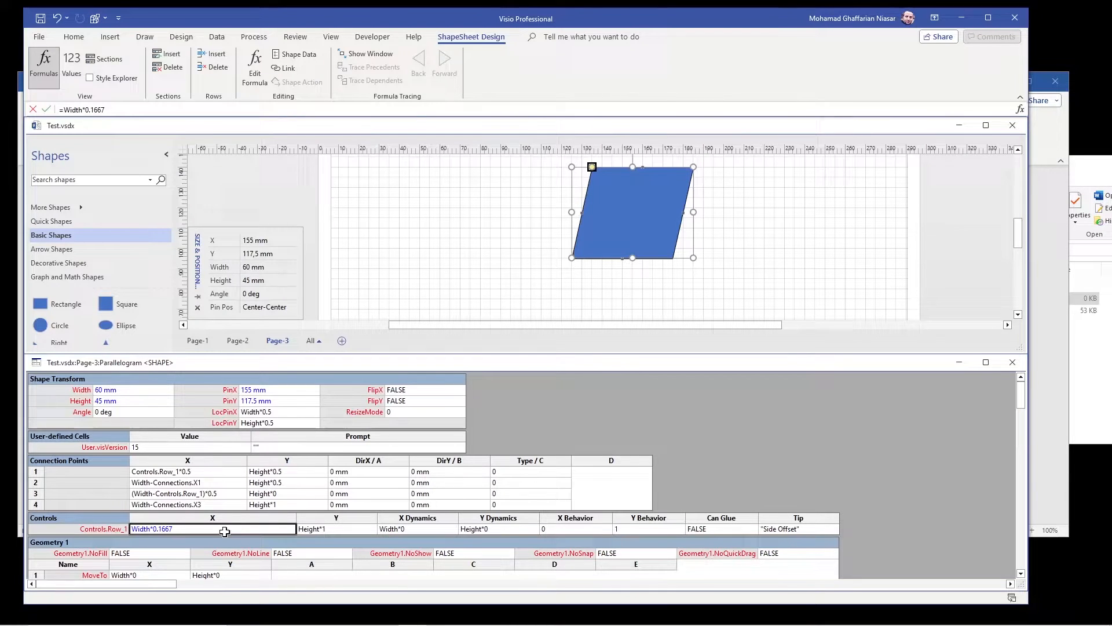
{"action": "left_click", "coordinate": [521, 198]}
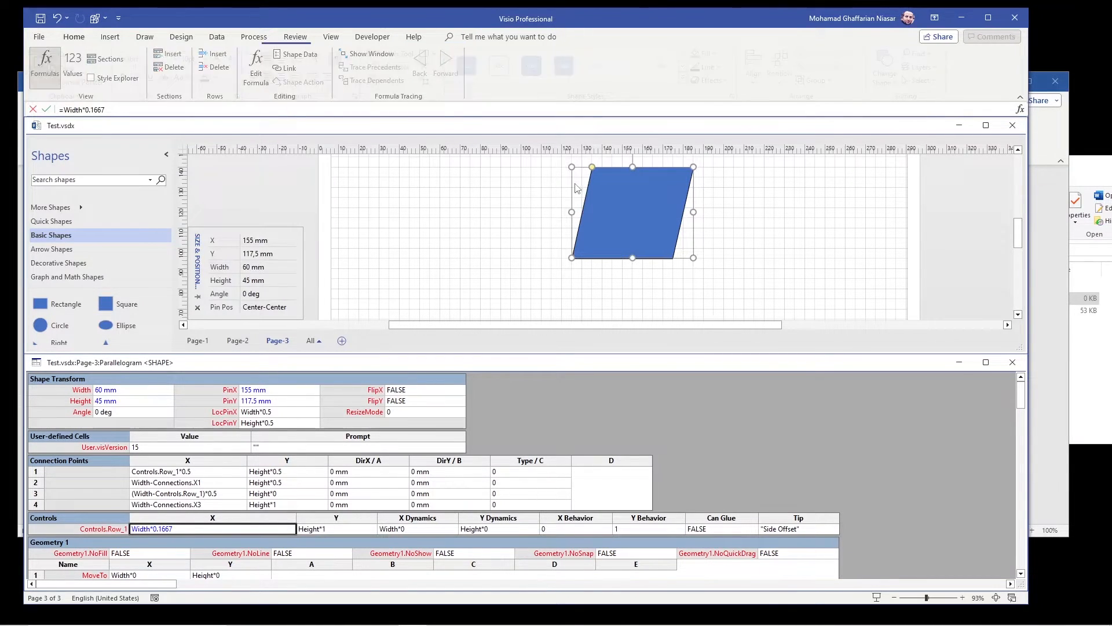
Close the ShapeSheet and reshape the parallelogram: steep slant, 17 mm width, adjusted height.
{"action": "left_click", "coordinate": [1012, 362]}
{"action": "left_click_drag", "start_coordinate": [593, 278], "coordinate": [468, 279]}
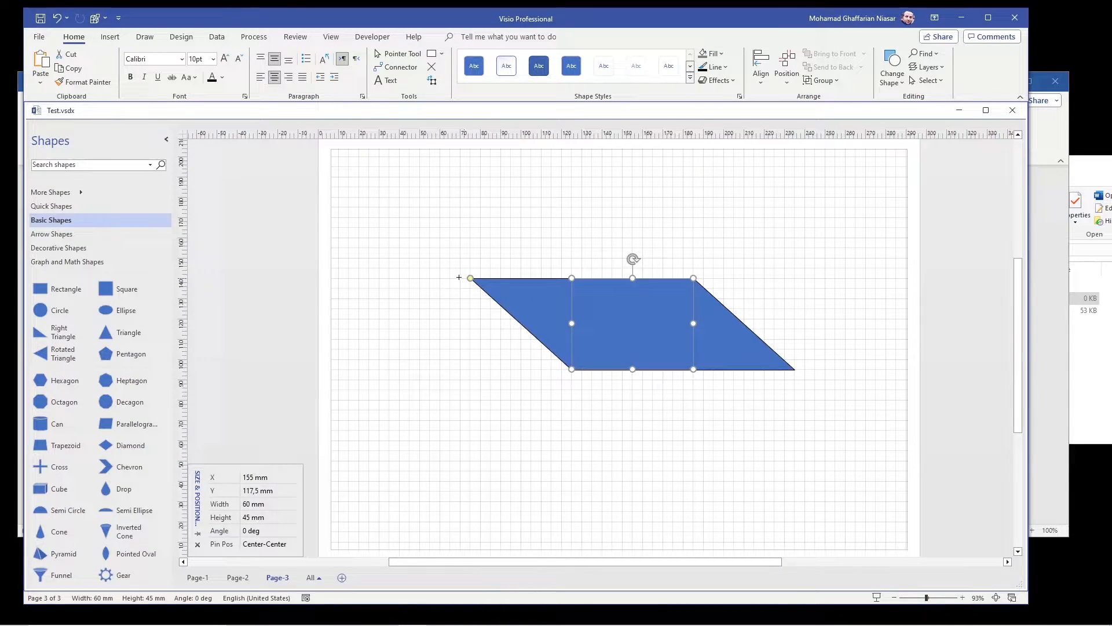
{"action": "left_click", "coordinate": [446, 392]}
{"action": "left_click", "coordinate": [659, 326]}
{"action": "left_click_drag", "start_coordinate": [692, 324], "coordinate": [607, 325]}
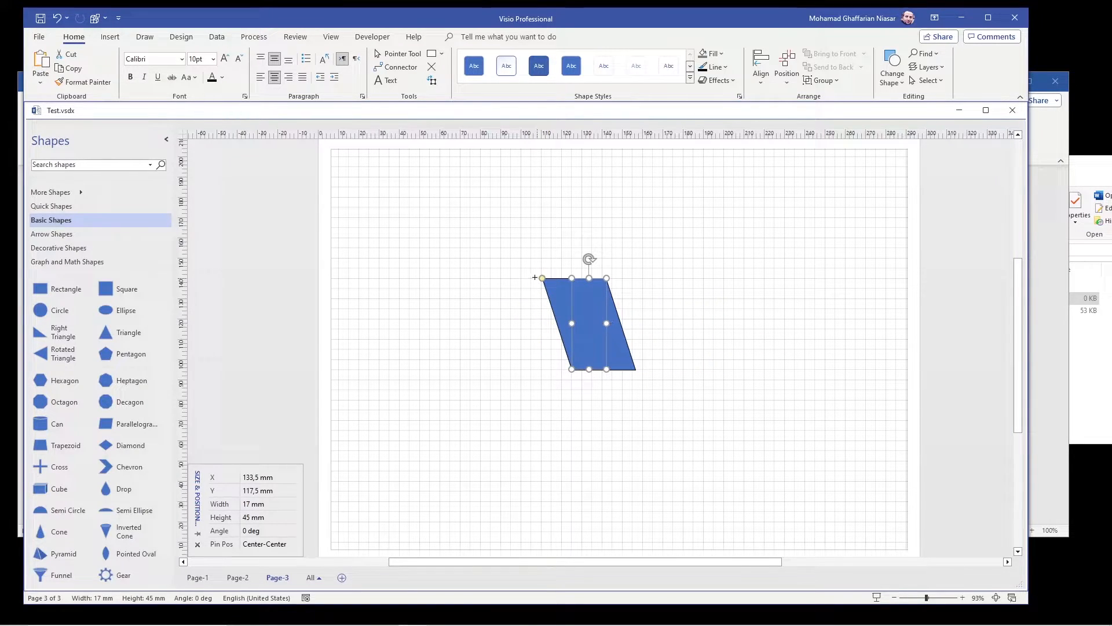
{"action": "left_click_drag", "start_coordinate": [541, 278], "coordinate": [480, 278]}
{"action": "mouse_move", "coordinate": [589, 369]}
{"action": "left_mouse_down"}
{"action": "mouse_move", "coordinate": [590, 327]}
{"action": "mouse_move", "coordinate": [590, 396]}
{"action": "left_mouse_up"}
{"action": "left_click", "coordinate": [484, 398]}
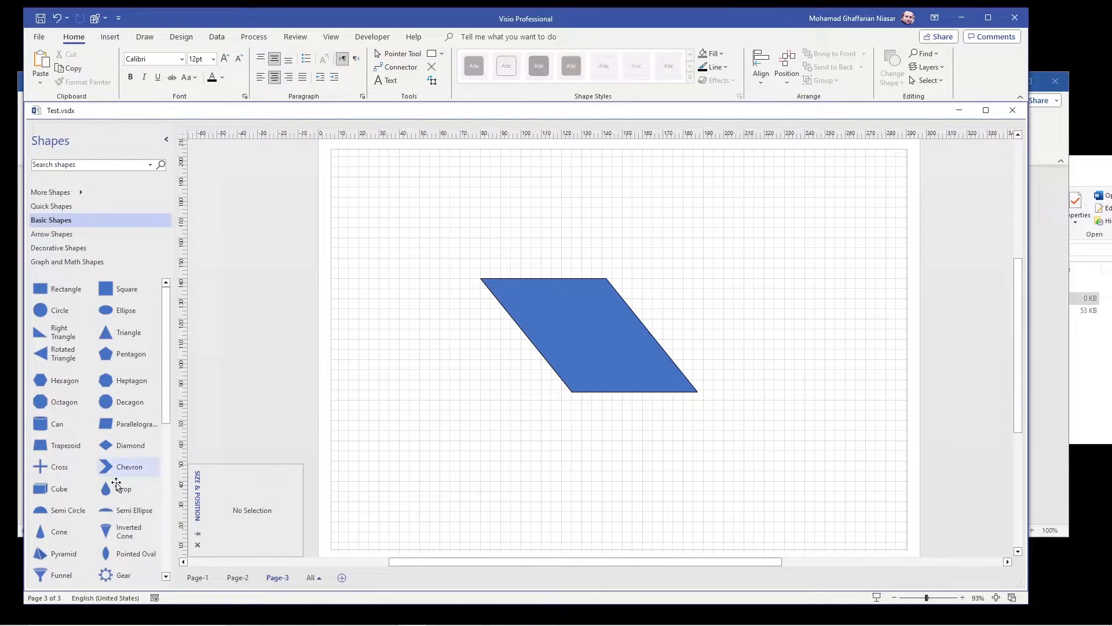
Add a Pyramid from Basic Shapes and move it to the parallelogram's lower left.
{"action": "mouse_move", "coordinate": [63, 554]}
{"action": "left_mouse_down"}
{"action": "mouse_move", "coordinate": [461, 430]}
{"action": "mouse_move", "coordinate": [441, 397]}
{"action": "left_mouse_up"}
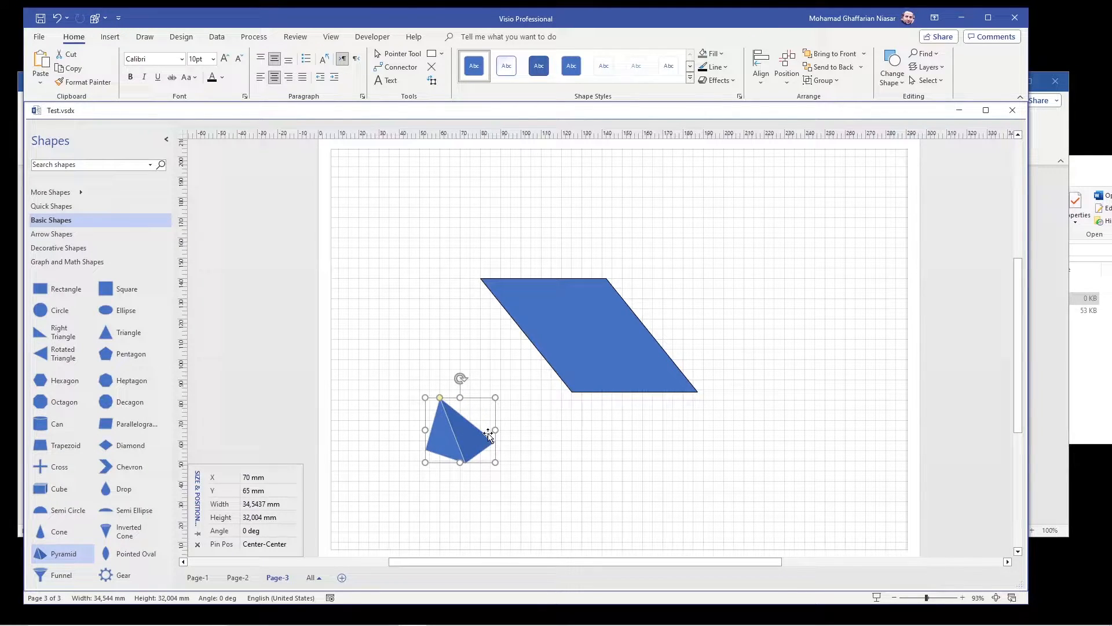
{"action": "left_click_drag", "start_coordinate": [466, 440], "coordinate": [445, 401]}
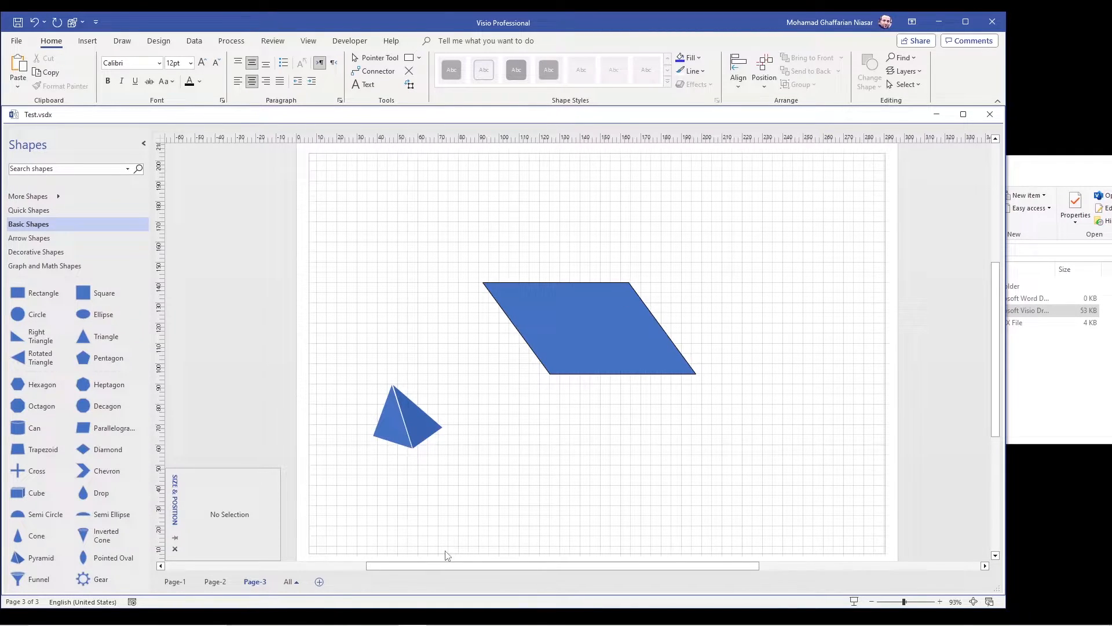
Search Firefox for 'visio programatically' ovals and open the Shape.DrawOval method documentation.
{"action": "left_click", "coordinate": [356, 615]}
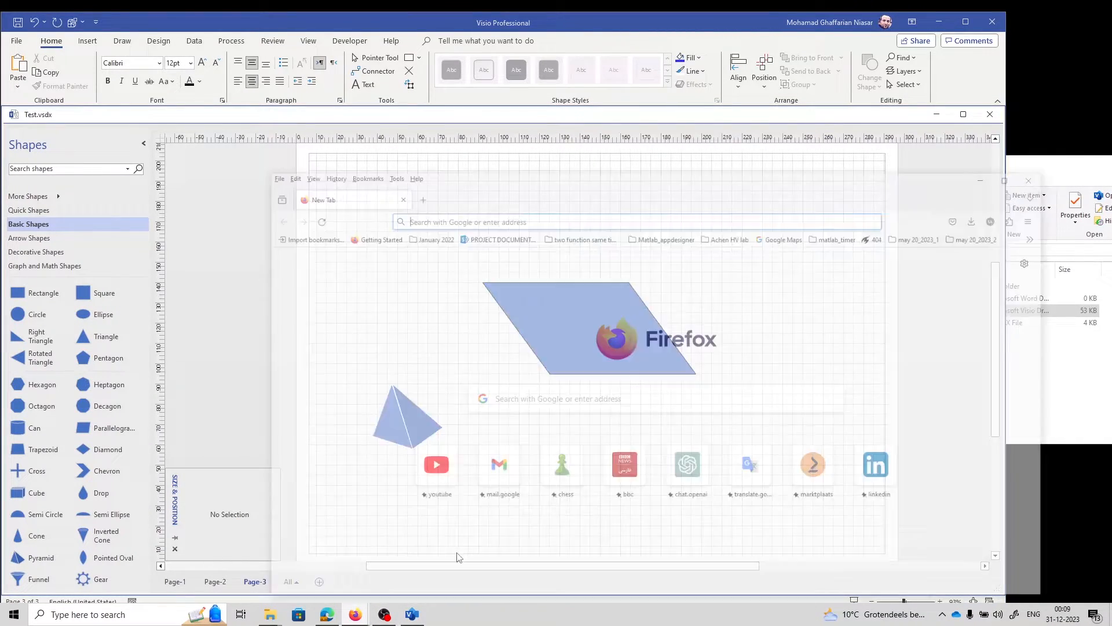
{"action": "left_click", "coordinate": [533, 169]}
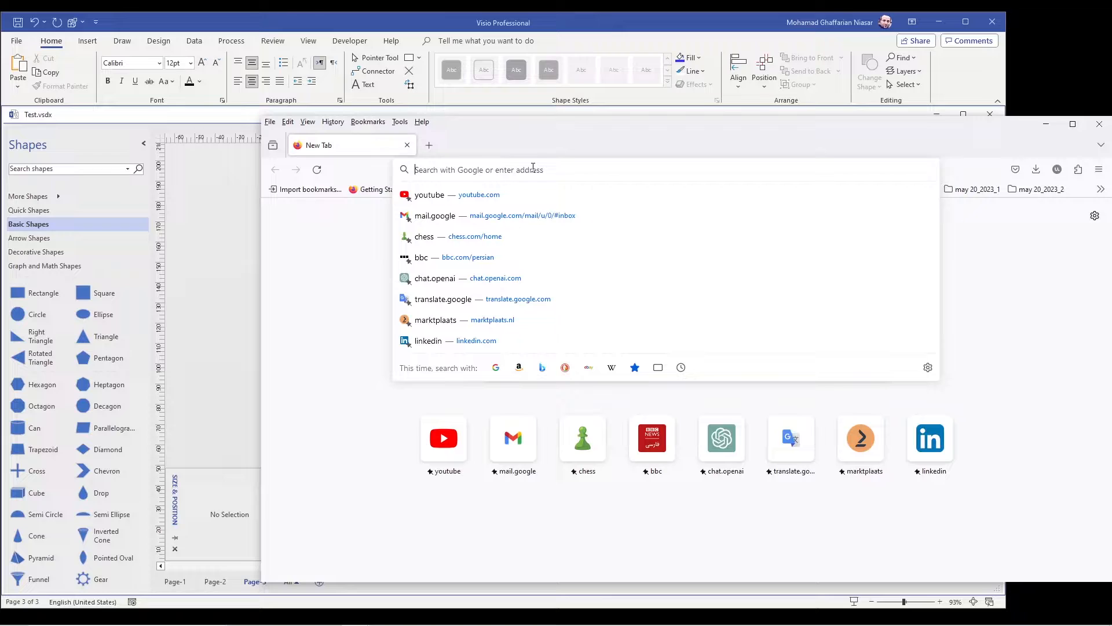
{"action": "type", "text": "how to cre"}
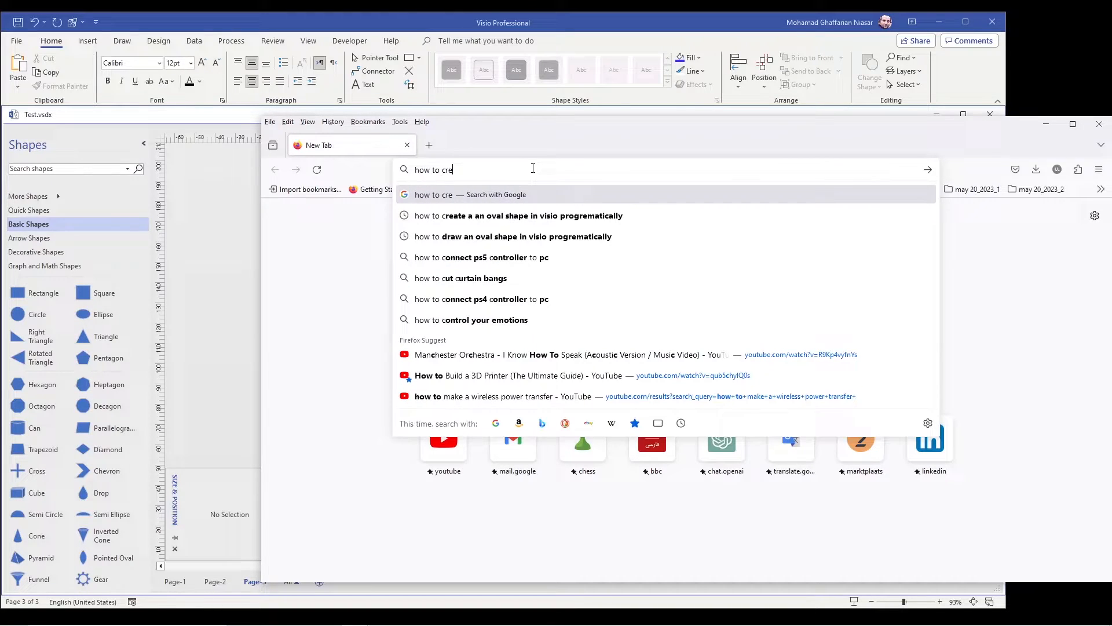
{"action": "type", "text": "ate an "}
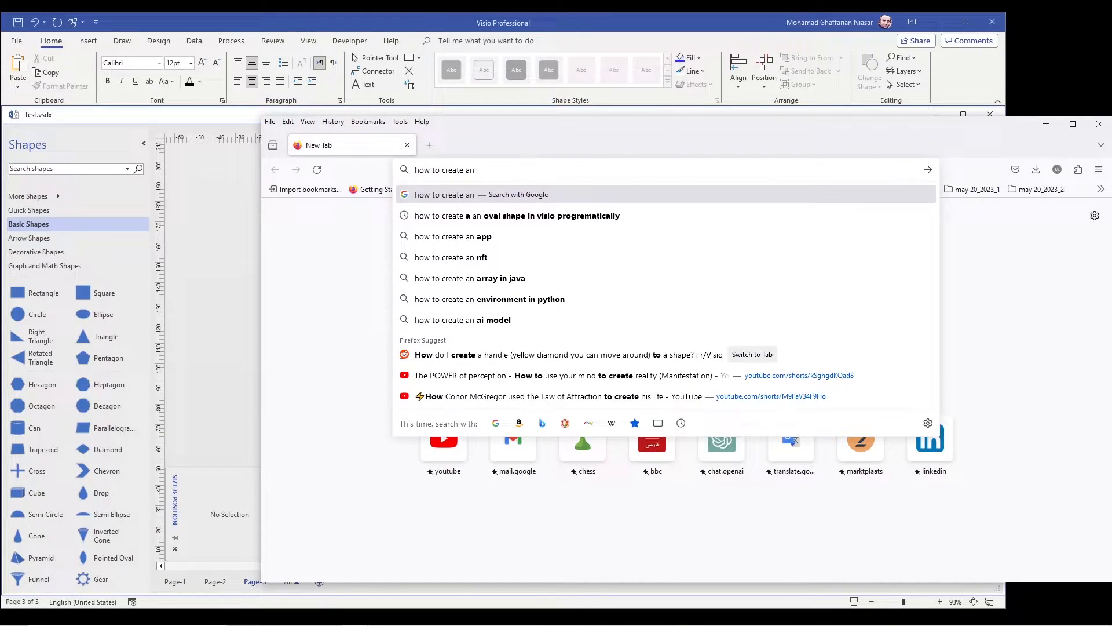
{"action": "type", "text": "oval"}
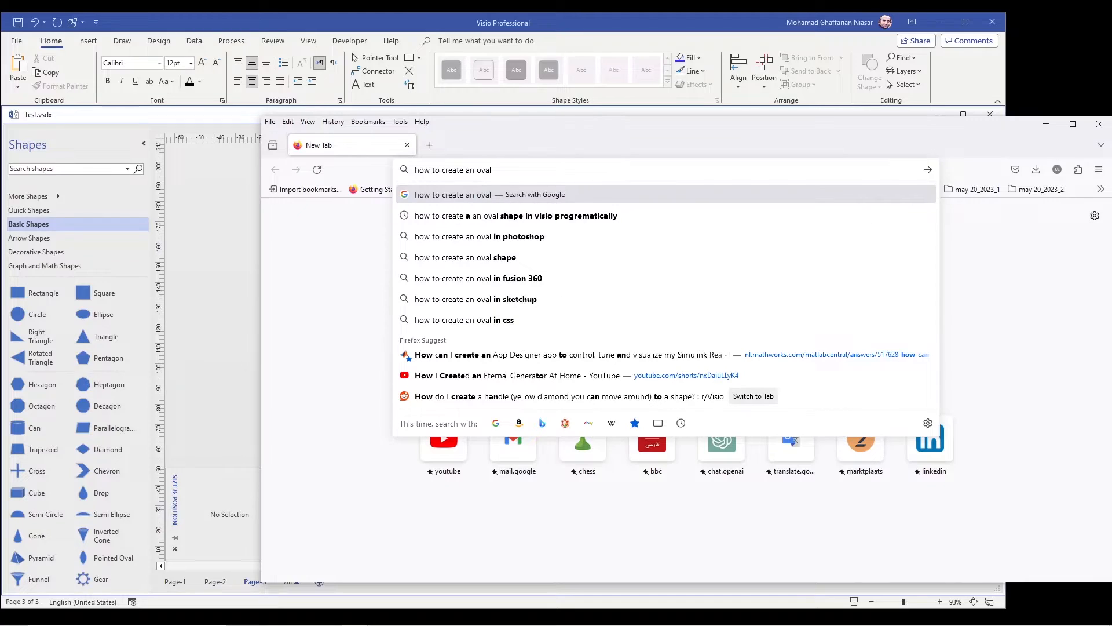
{"action": "type", "text": " shape in "}
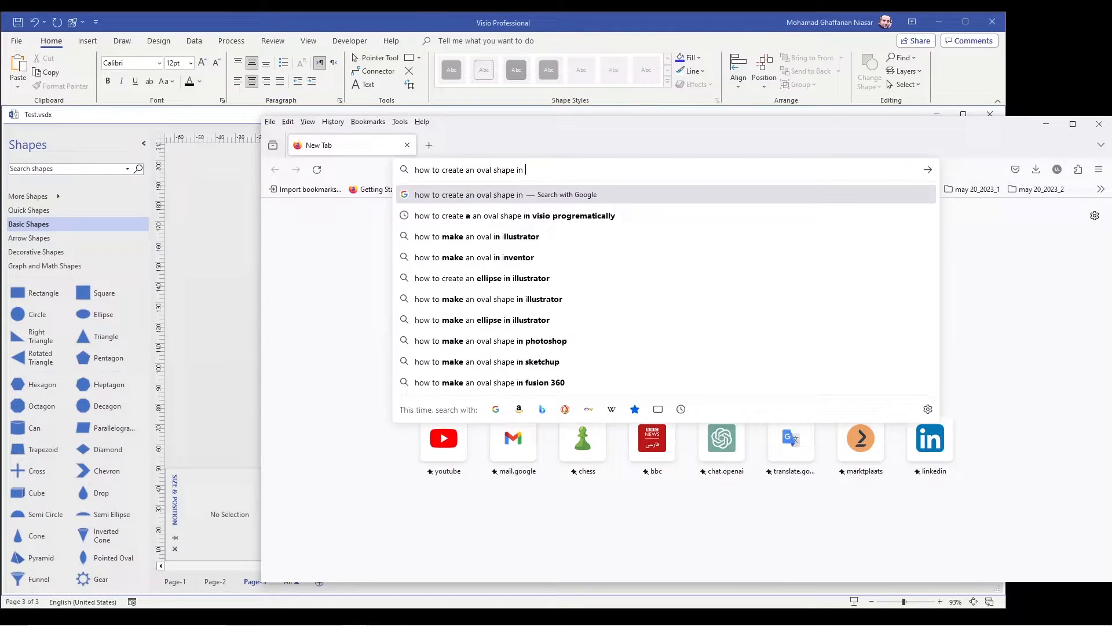
{"action": "type", "text": "visi"}
{"action": "key", "text": "Down"}
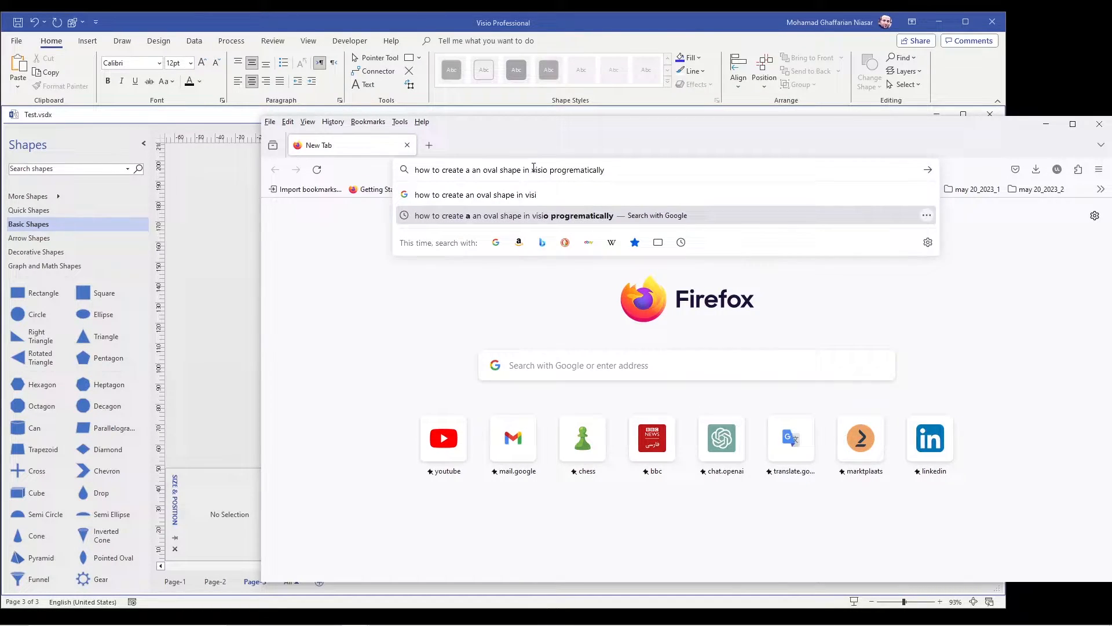
{"action": "left_click", "coordinate": [514, 215]}
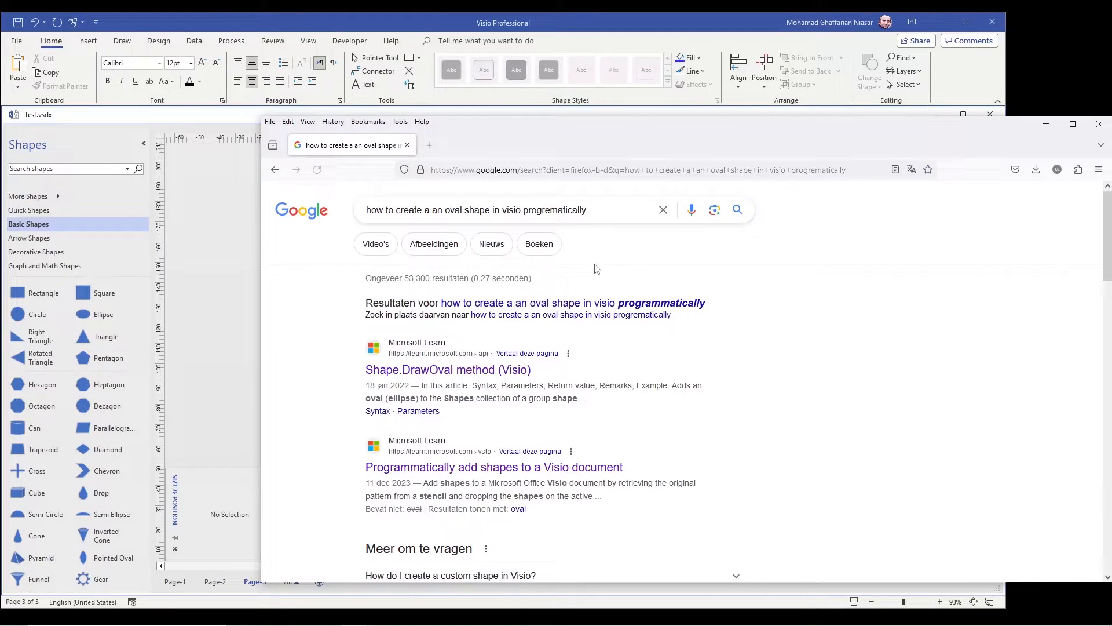
{"action": "left_click", "coordinate": [400, 372]}
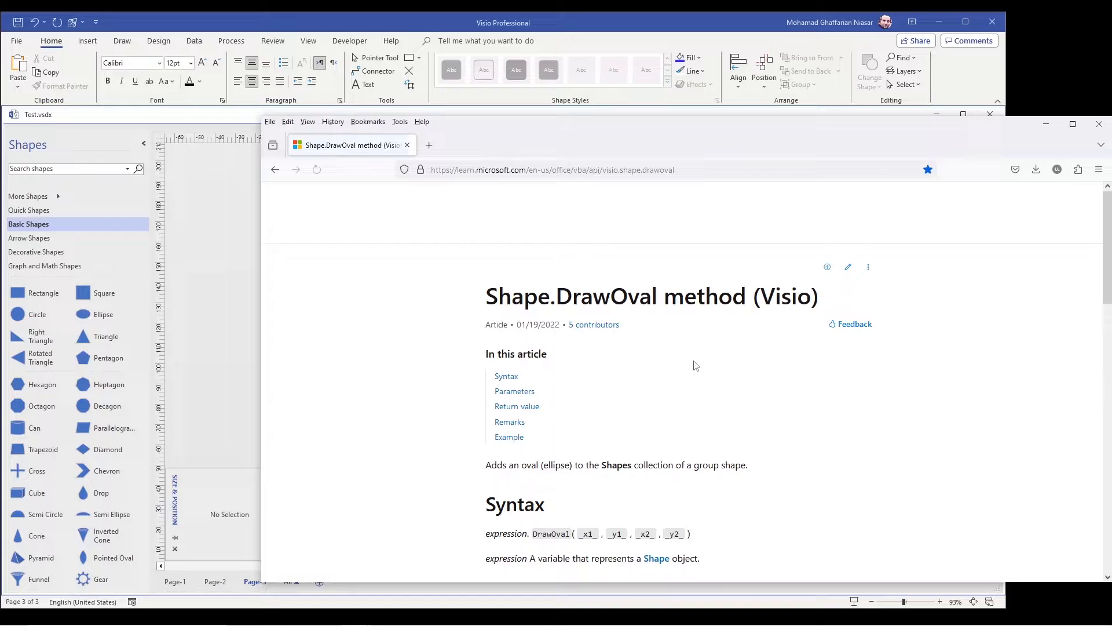
{"action": "scroll", "coordinate": [694, 365], "scroll_direction": "down", "scroll_amount": 10}
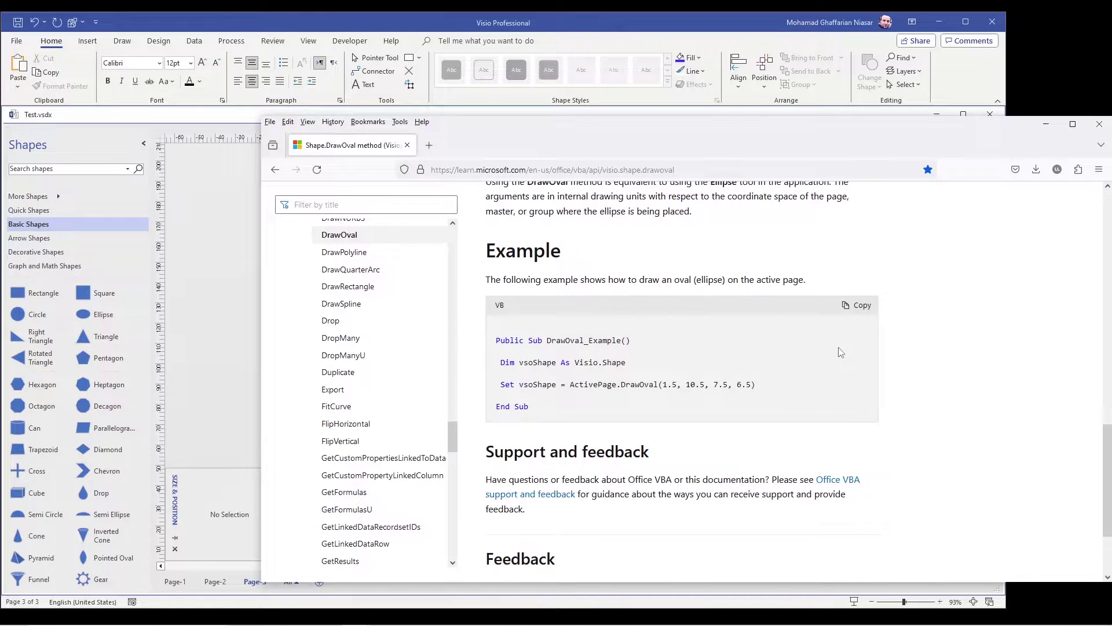
Copy the DrawOval example macro code and bring the Visio drawing back in front.
{"action": "left_click", "coordinate": [861, 306]}
{"action": "left_click_drag", "start_coordinate": [534, 408], "coordinate": [493, 335]}
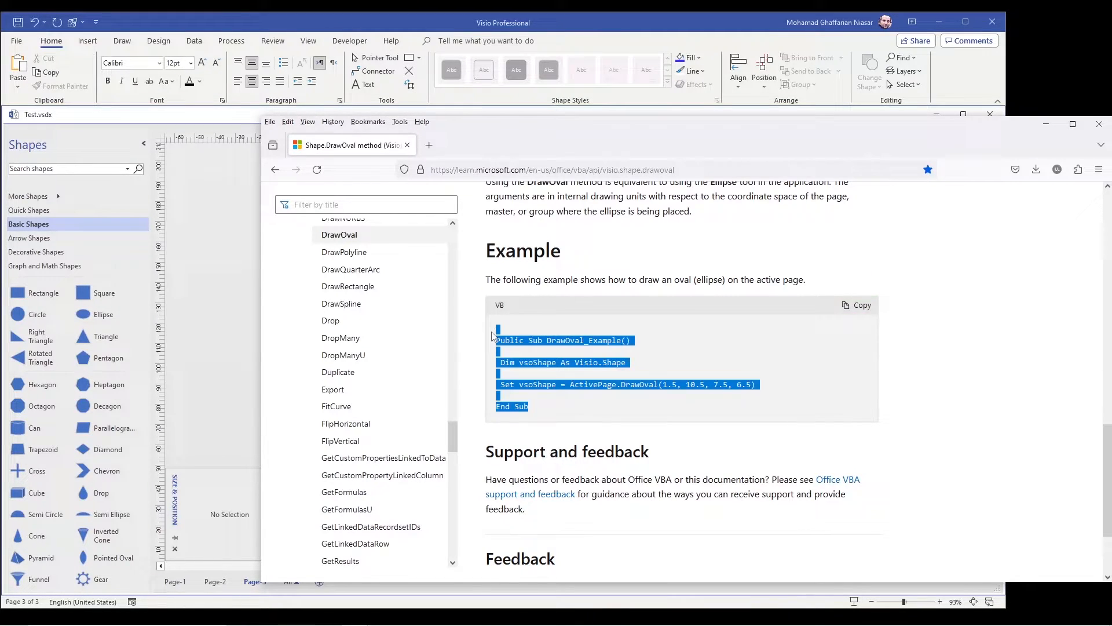
{"action": "left_click", "coordinate": [581, 416]}
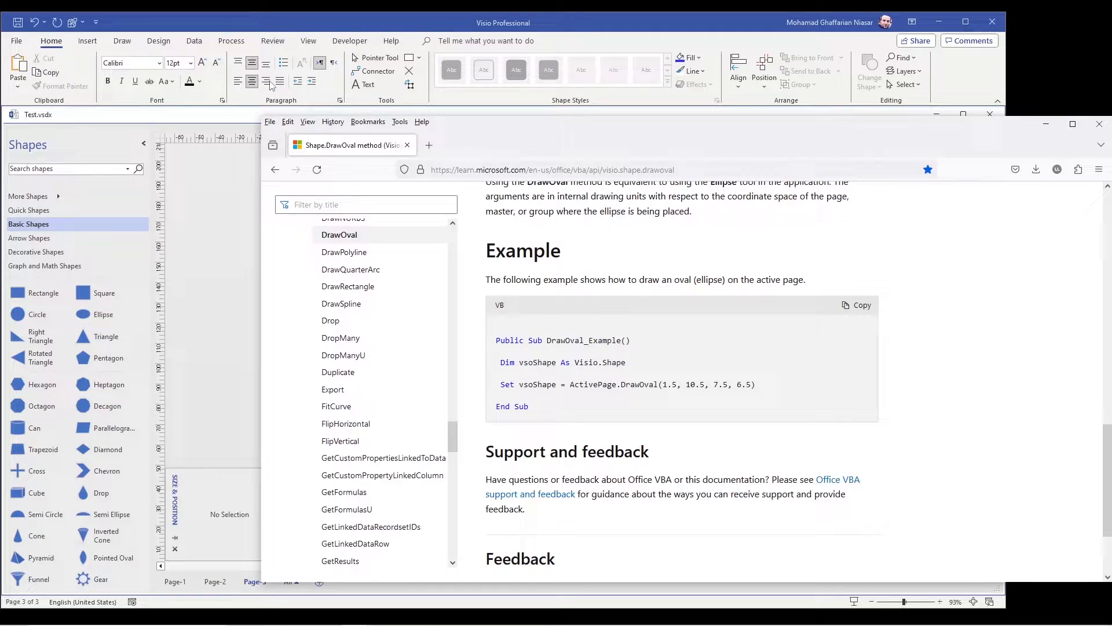
{"action": "left_click_drag", "start_coordinate": [428, 21], "coordinate": [464, 26]}
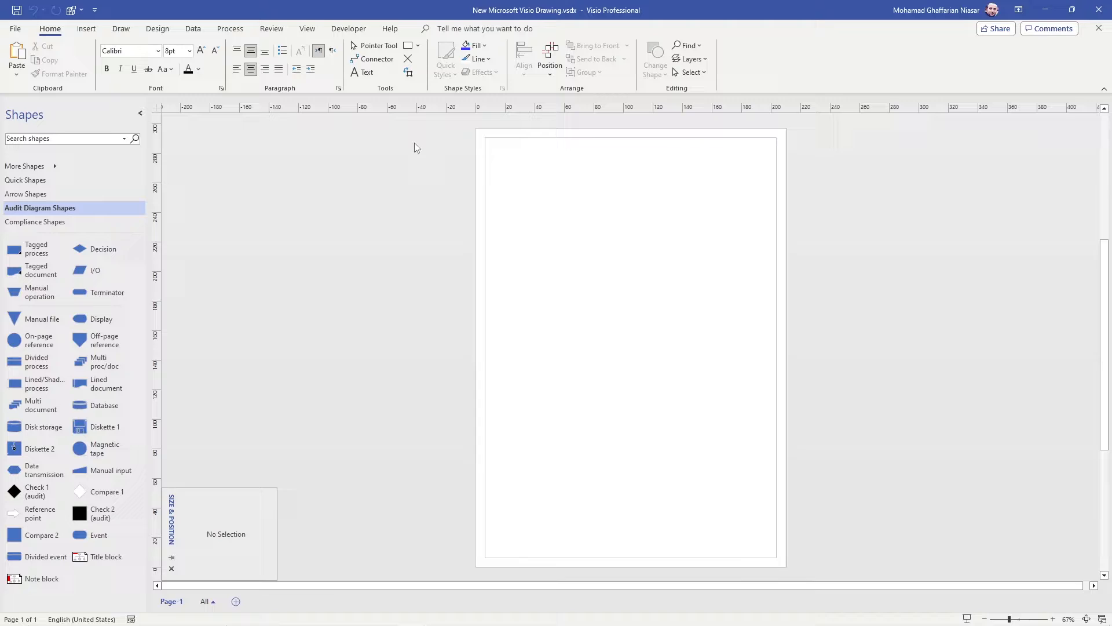
From Developer > Visual Basic, insert a new module and paste the DrawOval example macro.
{"action": "left_click", "coordinate": [348, 28]}
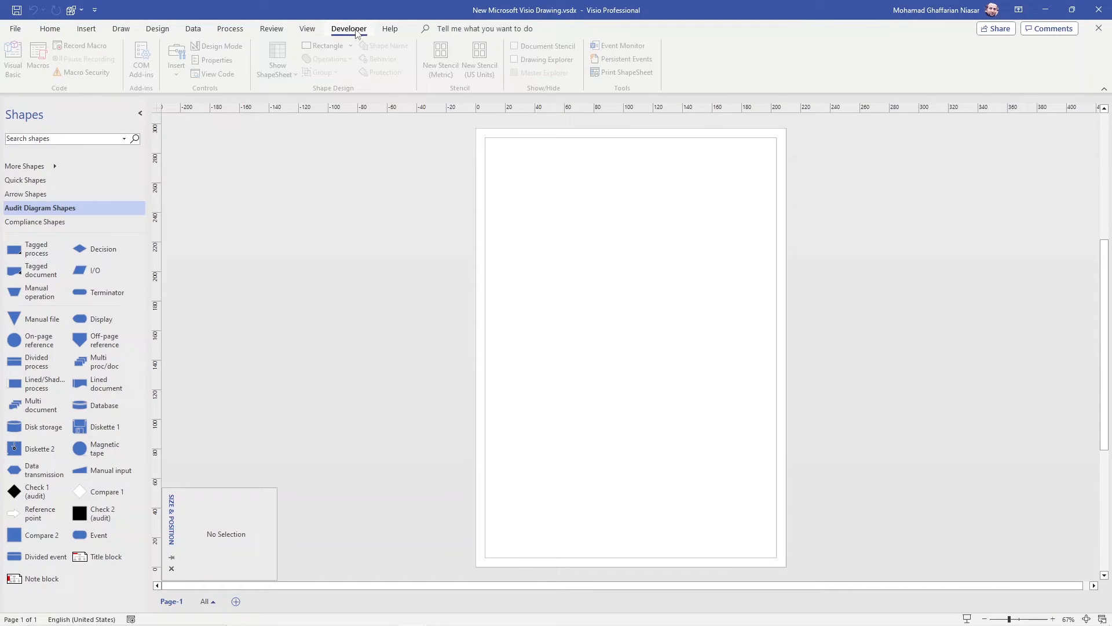
{"action": "left_click", "coordinate": [15, 60]}
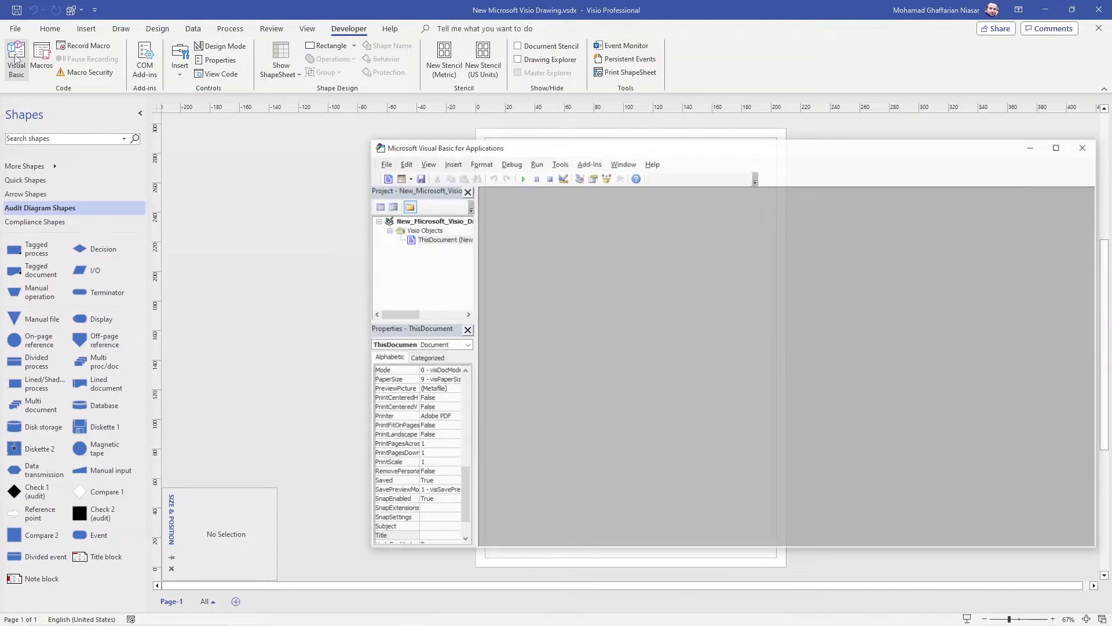
{"action": "left_click", "coordinate": [451, 162]}
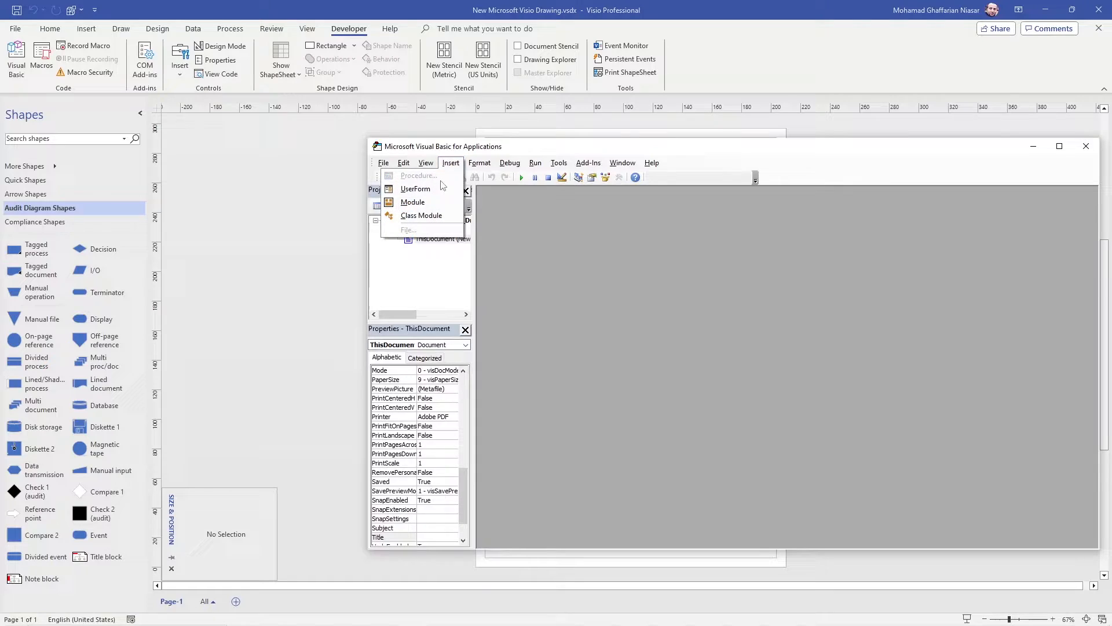
{"action": "left_click", "coordinate": [417, 203]}
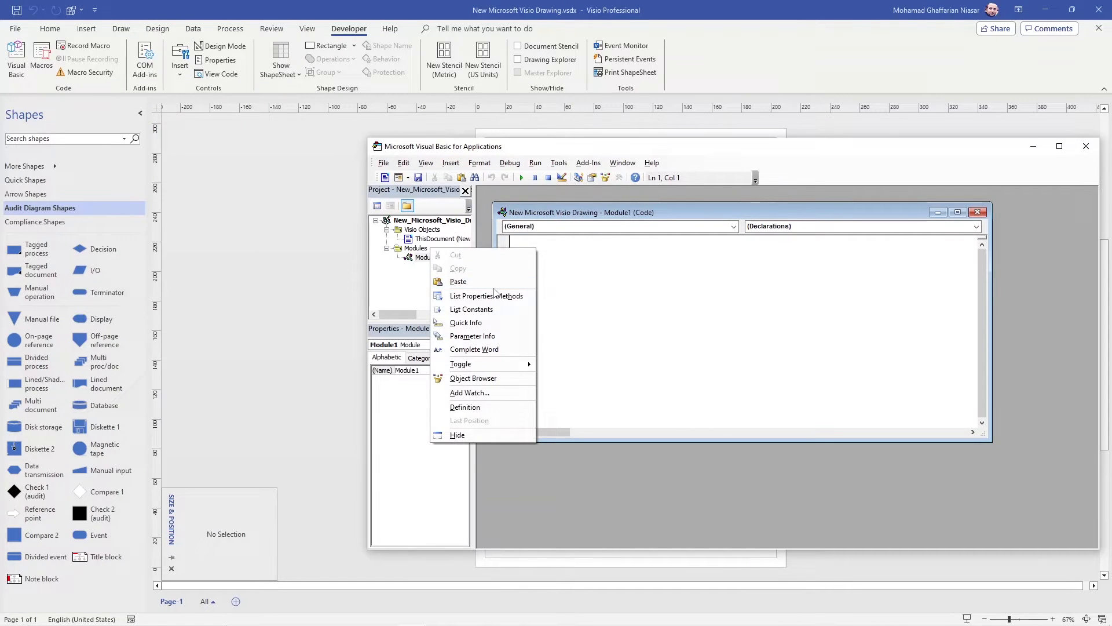
{"action": "left_click", "coordinate": [461, 281]}
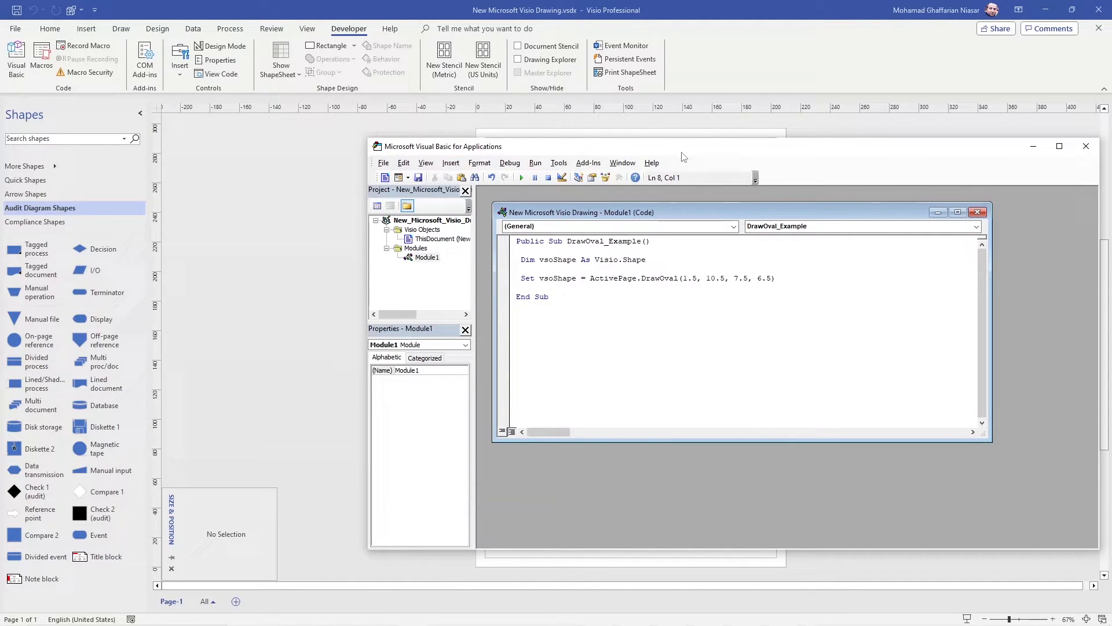
{"action": "left_click_drag", "start_coordinate": [684, 146], "coordinate": [745, 164]}
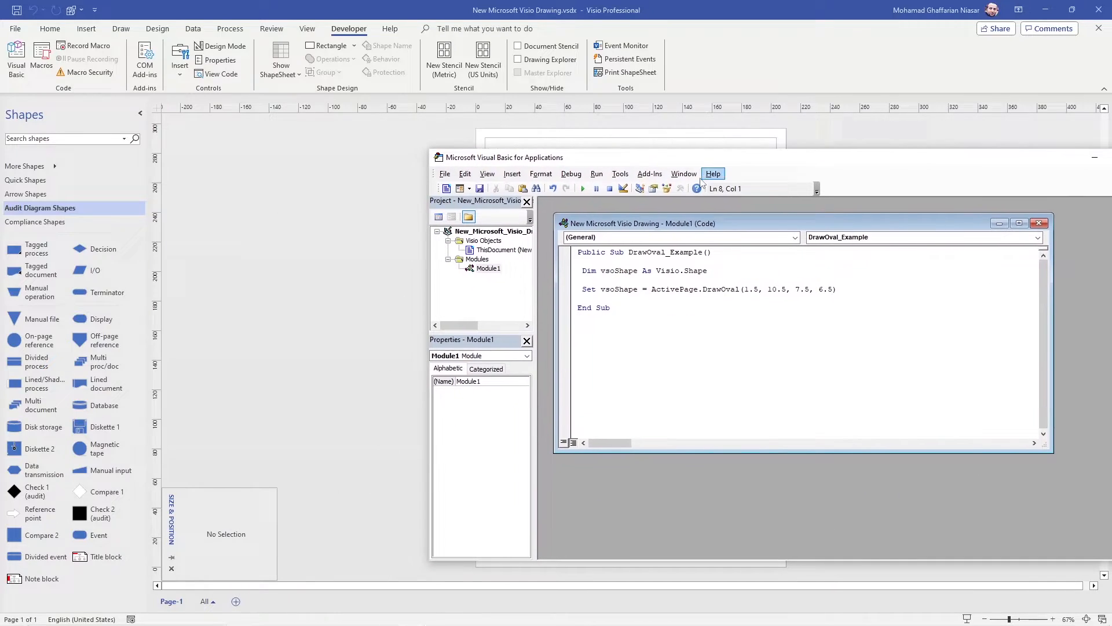
Change the DrawOval arguments to 0, 0, 2, 4 and move the macro editor aside.
{"action": "left_click_drag", "start_coordinate": [758, 290], "coordinate": [794, 291]}
{"action": "type", "text": "0"}
{"action": "type", "text": "0"}
{"action": "type", "text": "2"}
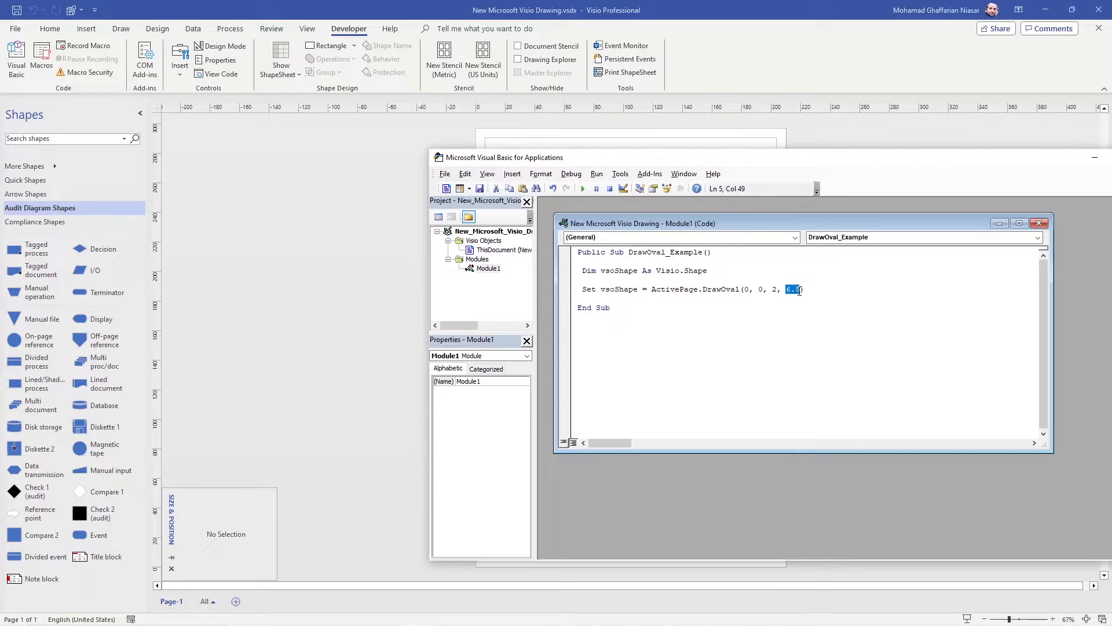
{"action": "type", "text": "4"}
{"action": "double_click", "coordinate": [717, 289]}
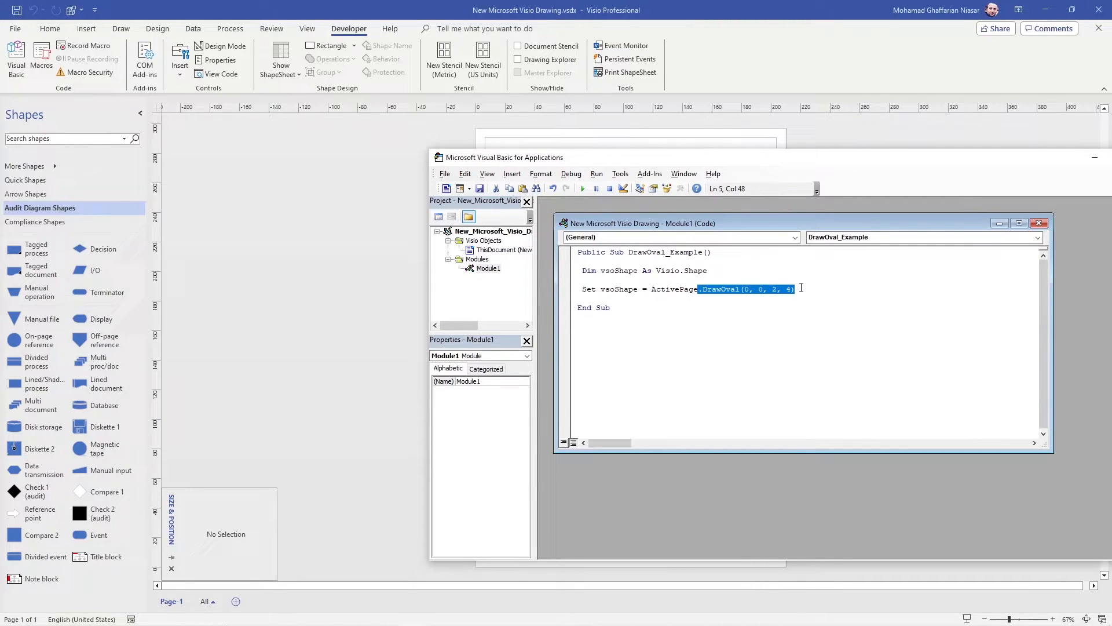
{"action": "left_click", "coordinate": [759, 308]}
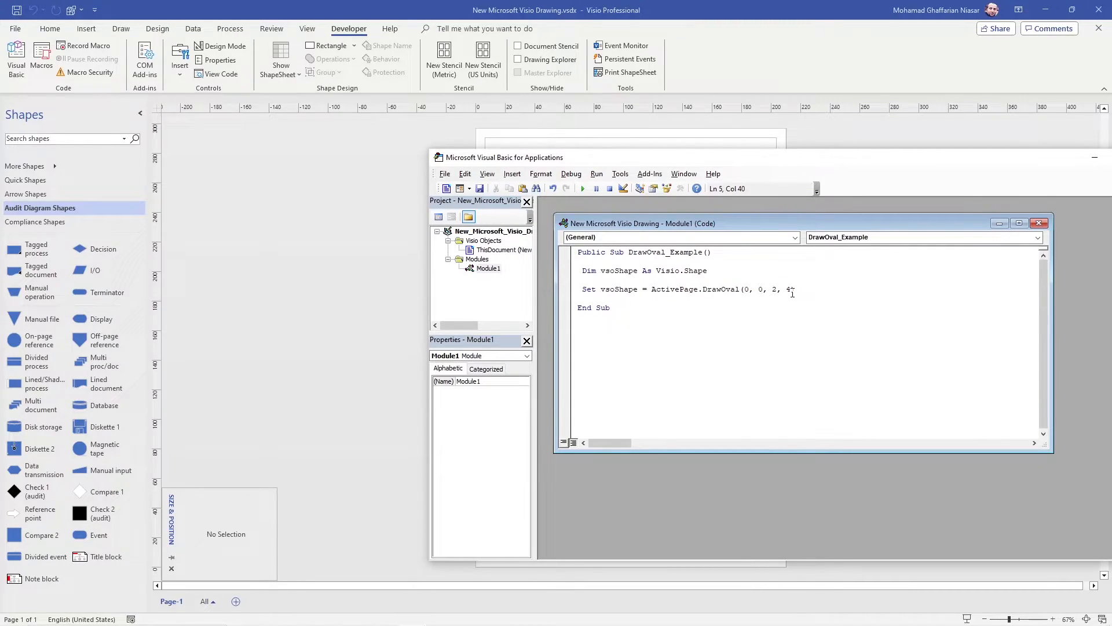
{"action": "left_click_drag", "start_coordinate": [804, 158], "coordinate": [1005, 142]}
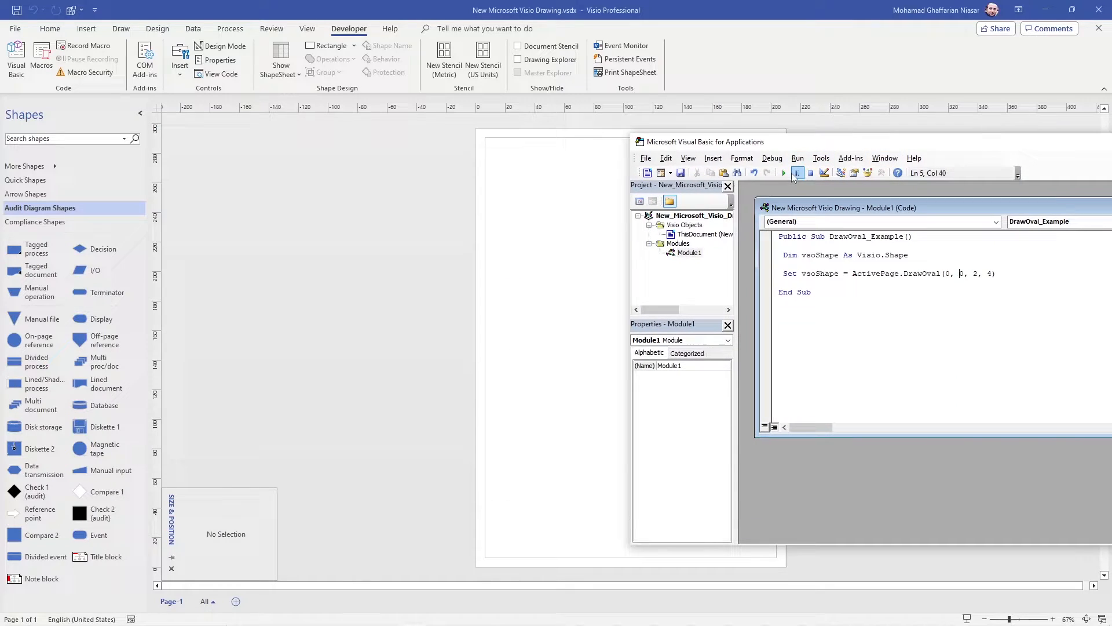
Run the DrawOval macro and start editing its coordinate arguments in the VBA editor.
{"action": "left_click", "coordinate": [786, 172]}
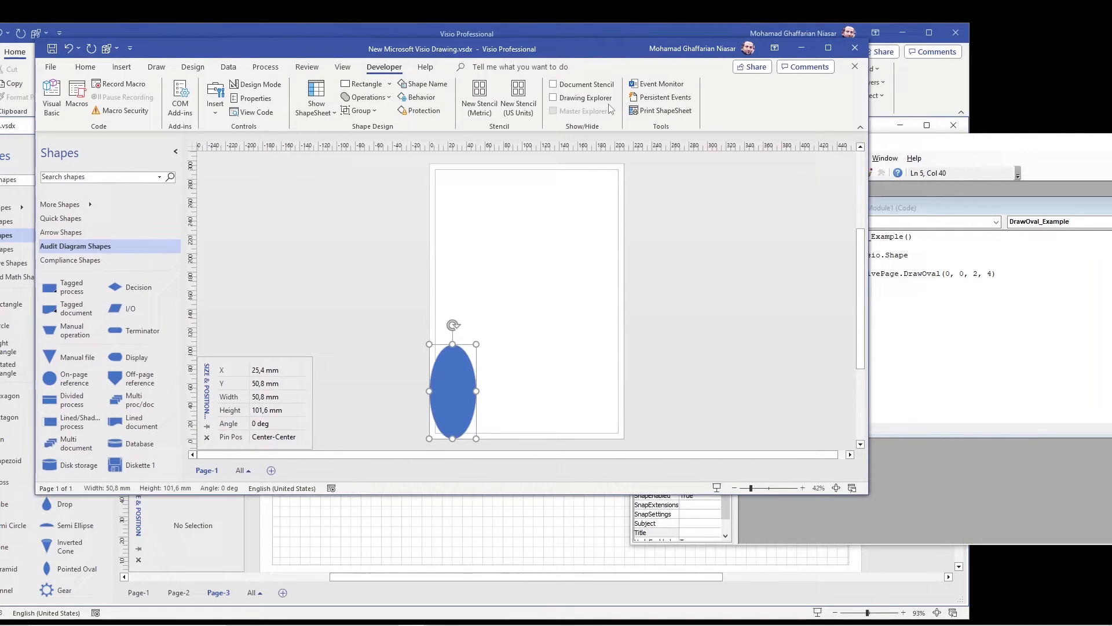
{"action": "left_click_drag", "start_coordinate": [750, 487], "coordinate": [765, 488]}
{"action": "scroll", "coordinate": [522, 304], "scroll_direction": "up", "scroll_amount": 3}
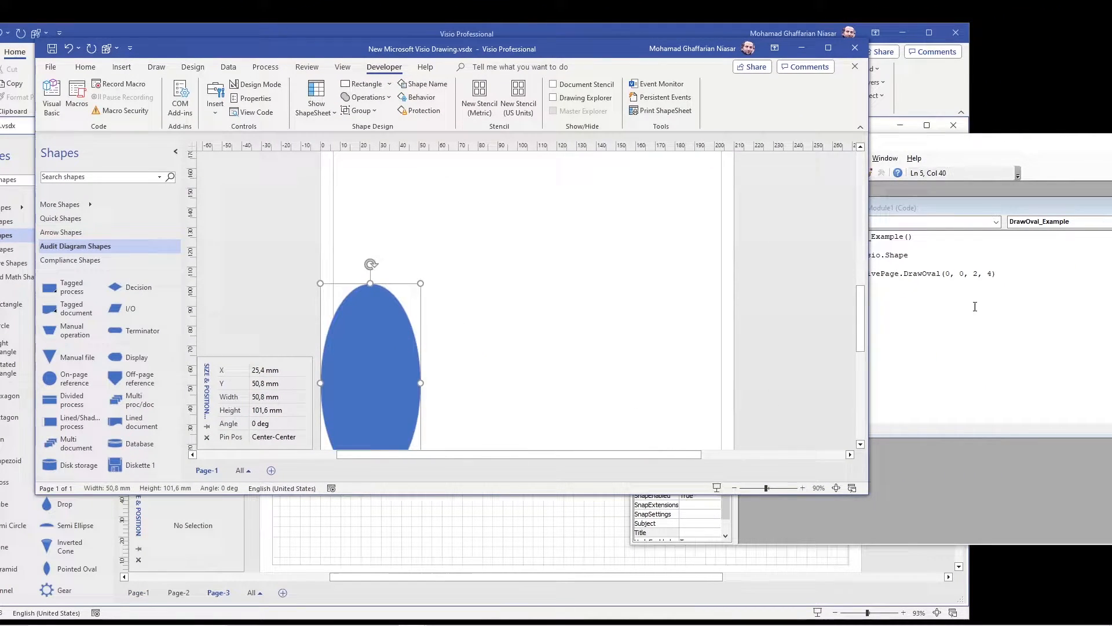
{"action": "left_click", "coordinate": [975, 307]}
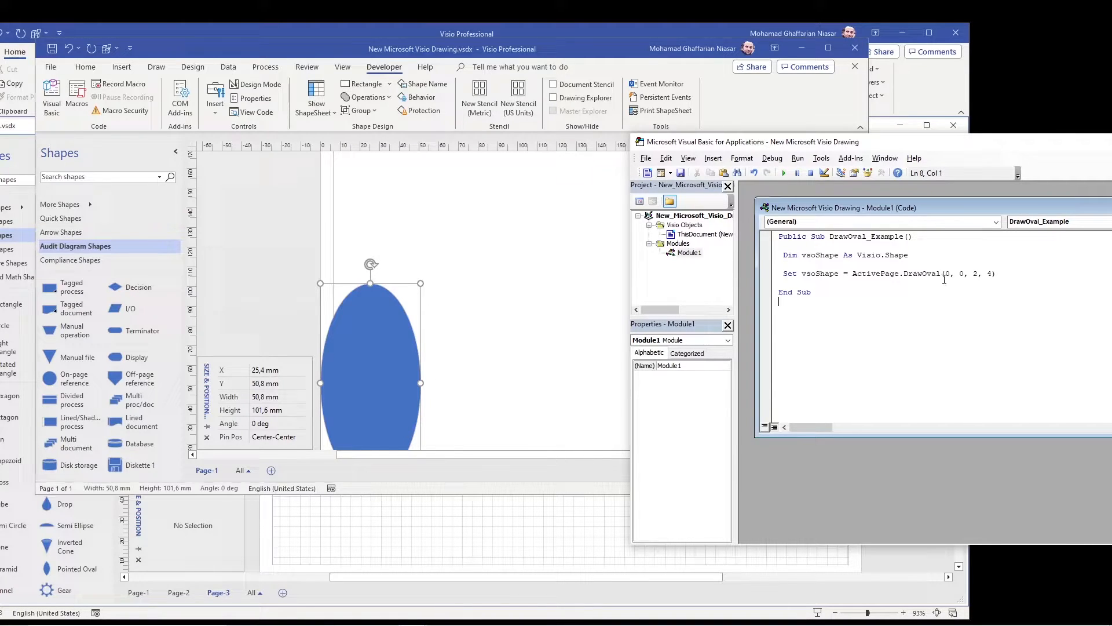
{"action": "scroll", "coordinate": [401, 305], "scroll_direction": "down", "scroll_amount": 2}
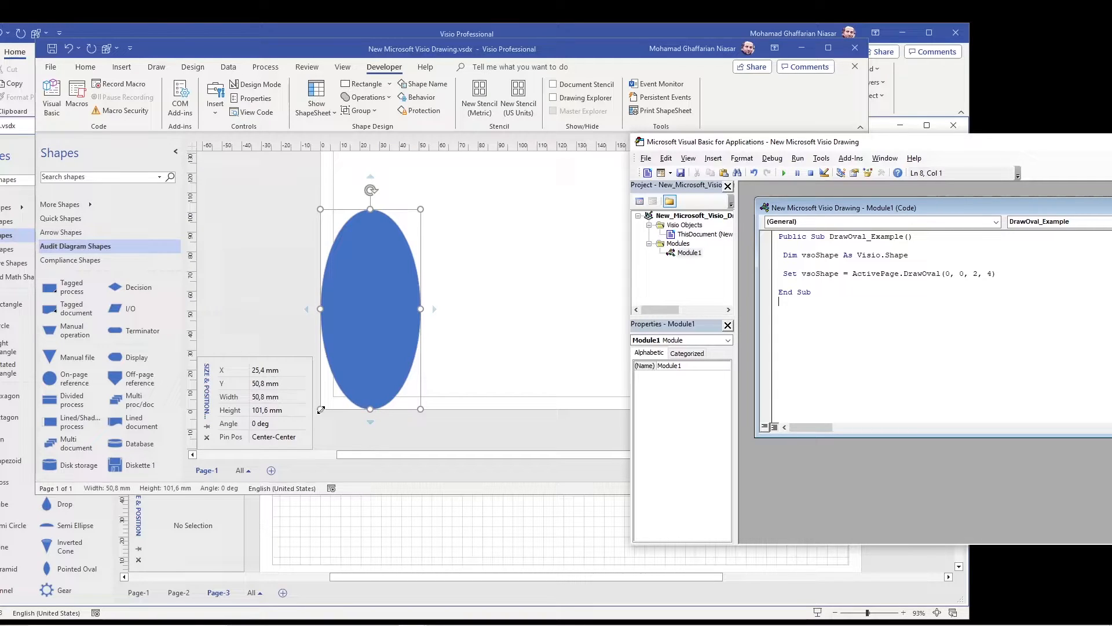
{"action": "left_click", "coordinate": [948, 273]}
{"action": "type", "text": "-1"}
{"action": "double_click", "coordinate": [979, 273]}
{"action": "type", "text": "1,"}
{"action": "double_click", "coordinate": [964, 274]}
{"action": "type", "text": "-2"}
{"action": "type", "text": "2"}
Run the macro again and delete the extra upper oval from the drawing.
{"action": "left_click", "coordinate": [799, 174]}
{"action": "left_click", "coordinate": [359, 350]}
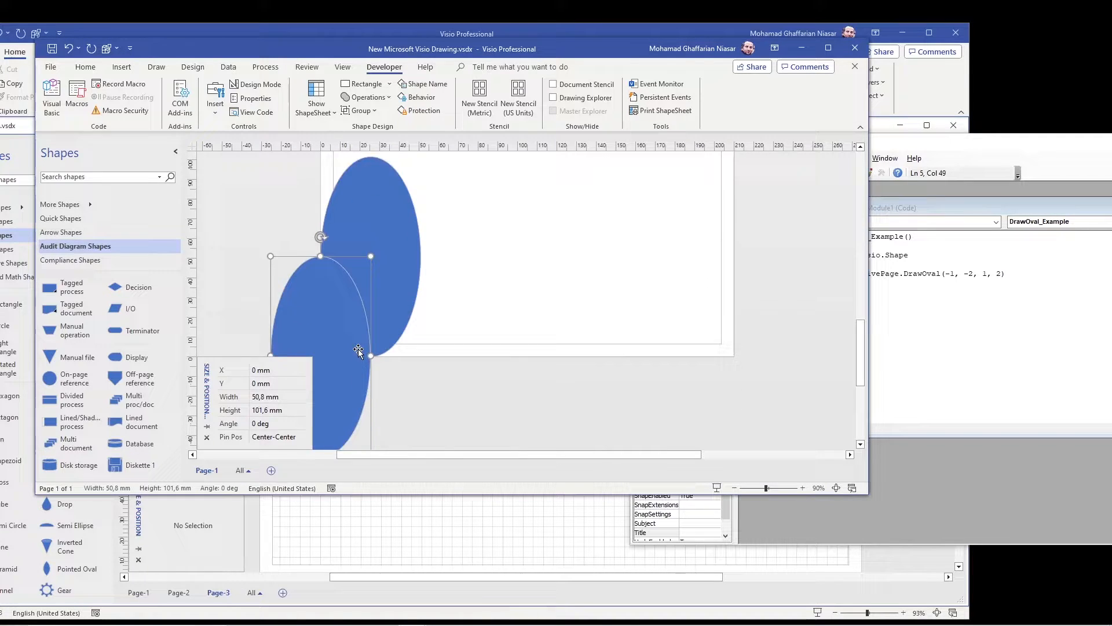
{"action": "scroll", "coordinate": [359, 351], "scroll_direction": "down", "scroll_amount": 1}
{"action": "left_click", "coordinate": [410, 207]}
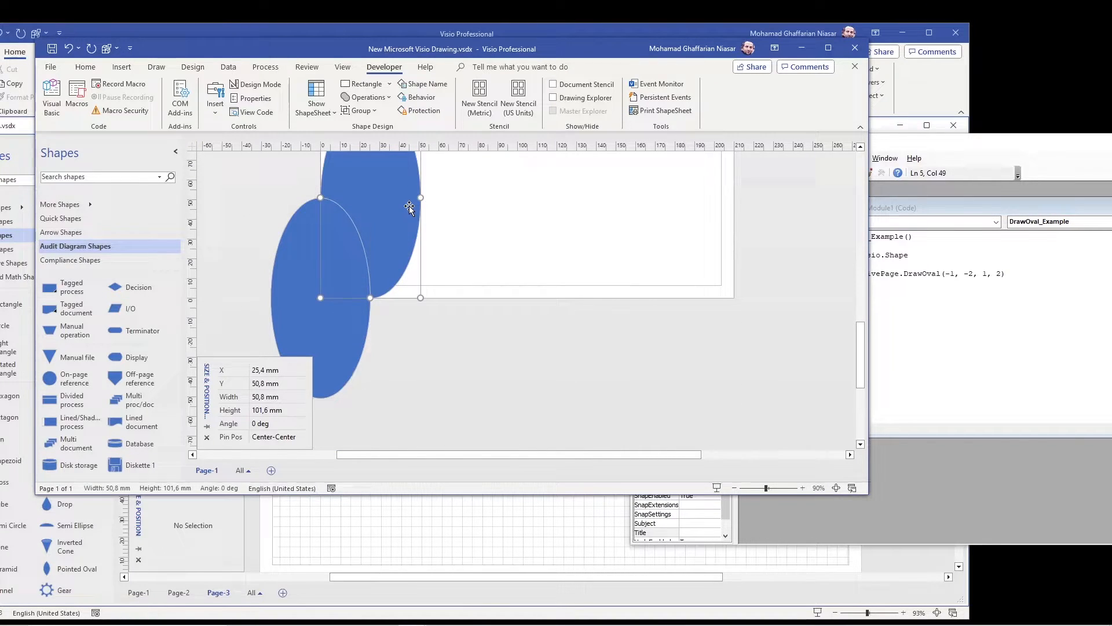
{"action": "key", "text": "Delete"}
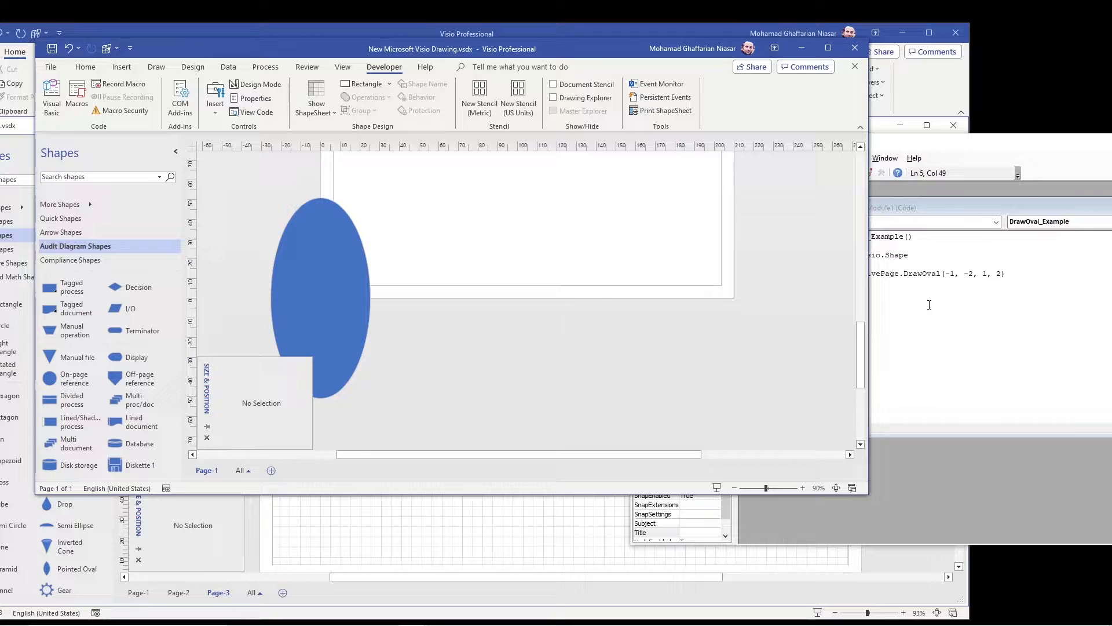
Change the DrawOval arguments to (-1, -1, 1, 1) and run it to draw a 50.8 mm circle at the origin.
{"action": "left_click", "coordinate": [965, 278]}
{"action": "left_click_drag", "start_coordinate": [969, 273], "coordinate": [974, 273]}
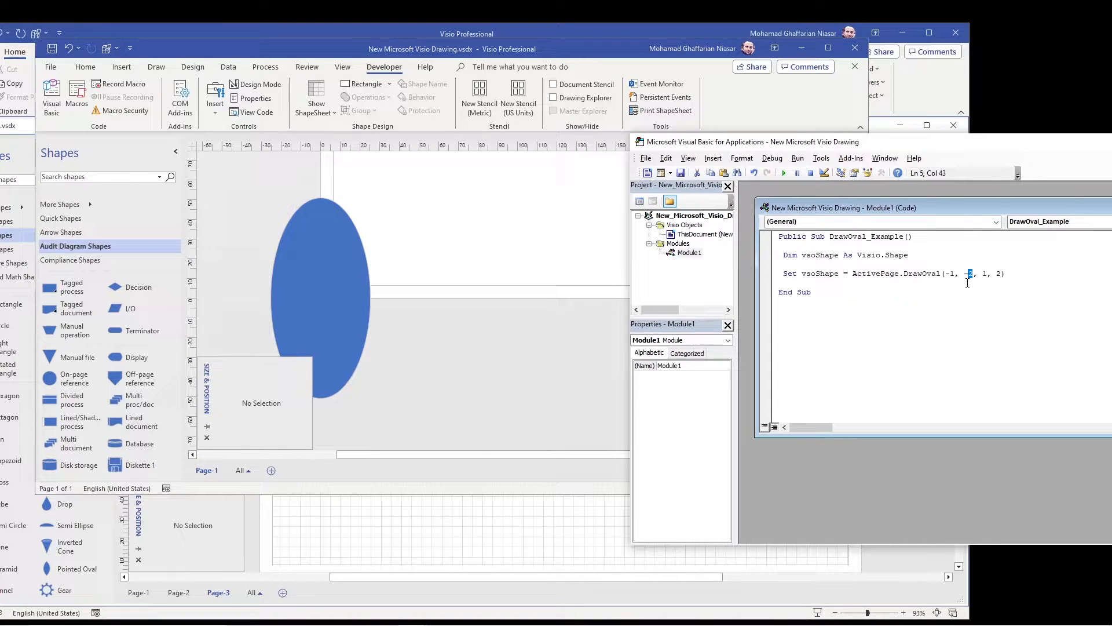
{"action": "type", "text": "1"}
{"action": "left_click_drag", "start_coordinate": [997, 274], "coordinate": [1003, 273]}
{"action": "type", "text": "1"}
{"action": "left_click", "coordinate": [783, 173]}
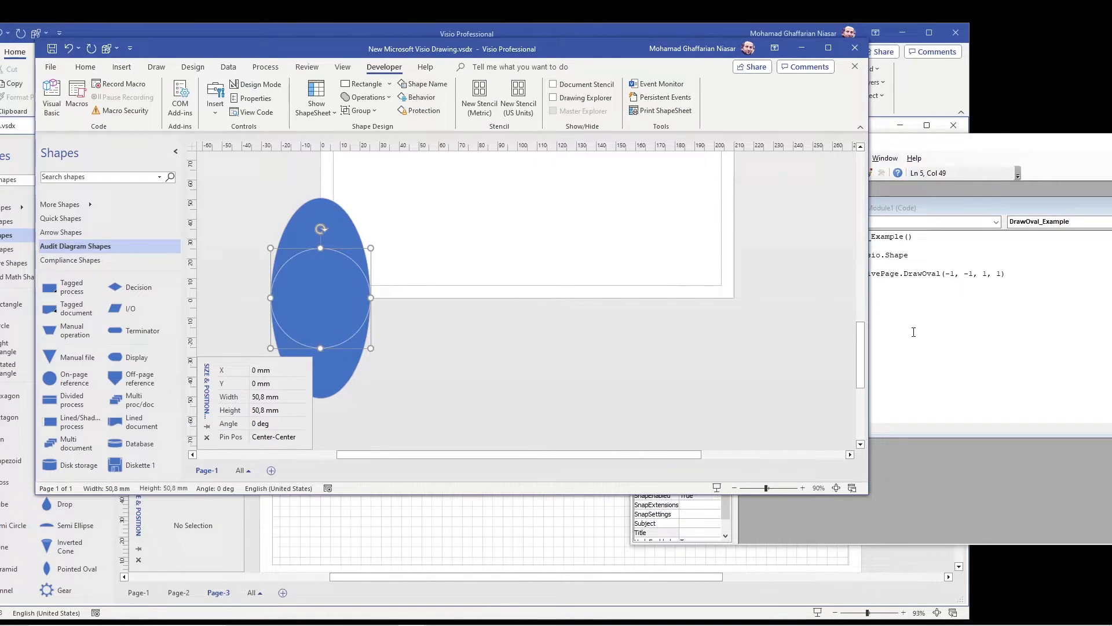
{"action": "left_click", "coordinate": [838, 306]}
{"action": "left_click_drag", "start_coordinate": [1006, 274], "coordinate": [933, 274]}
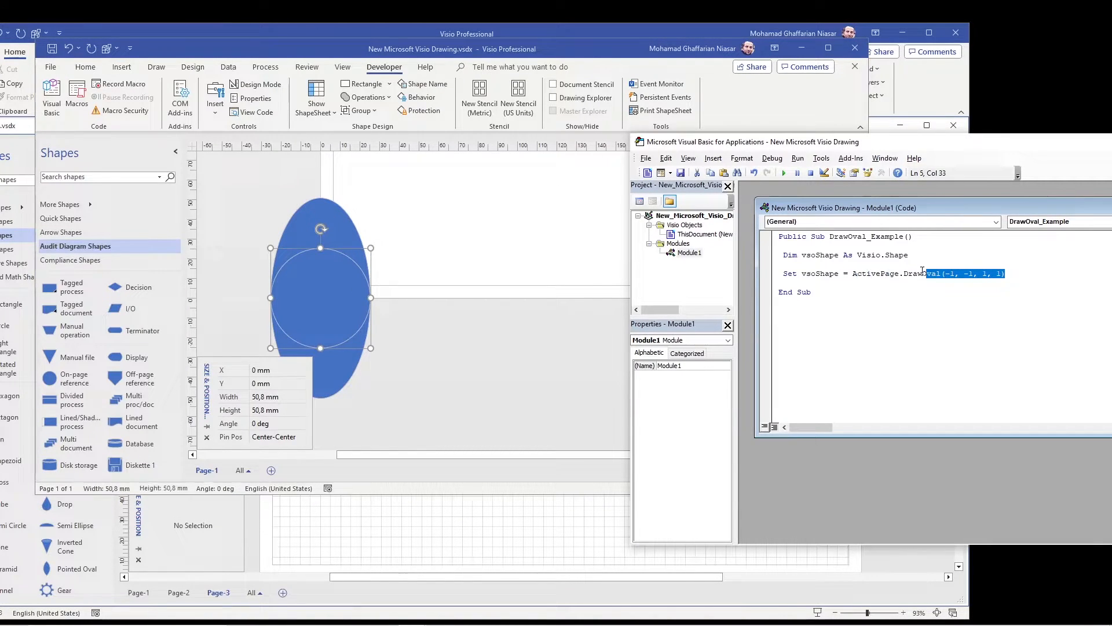
{"action": "left_click_drag", "start_coordinate": [1006, 274], "coordinate": [836, 274]}
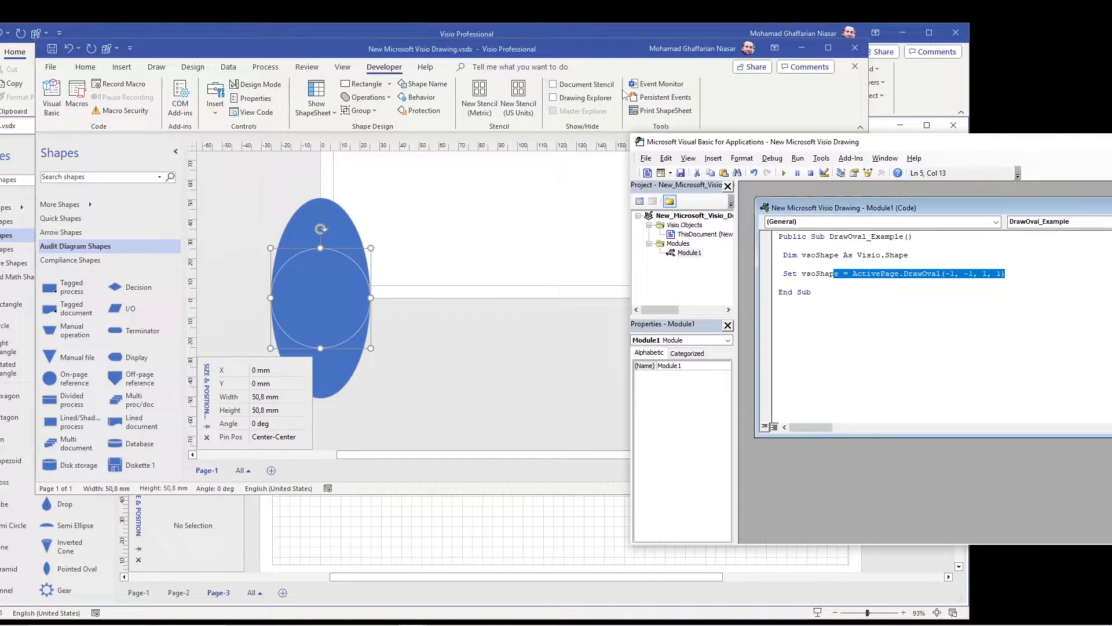
{"action": "mouse_move", "coordinate": [617, 54]}
{"action": "left_mouse_down"}
{"action": "mouse_move", "coordinate": [688, 148]}
{"action": "mouse_move", "coordinate": [630, 315]}
{"action": "left_mouse_up"}
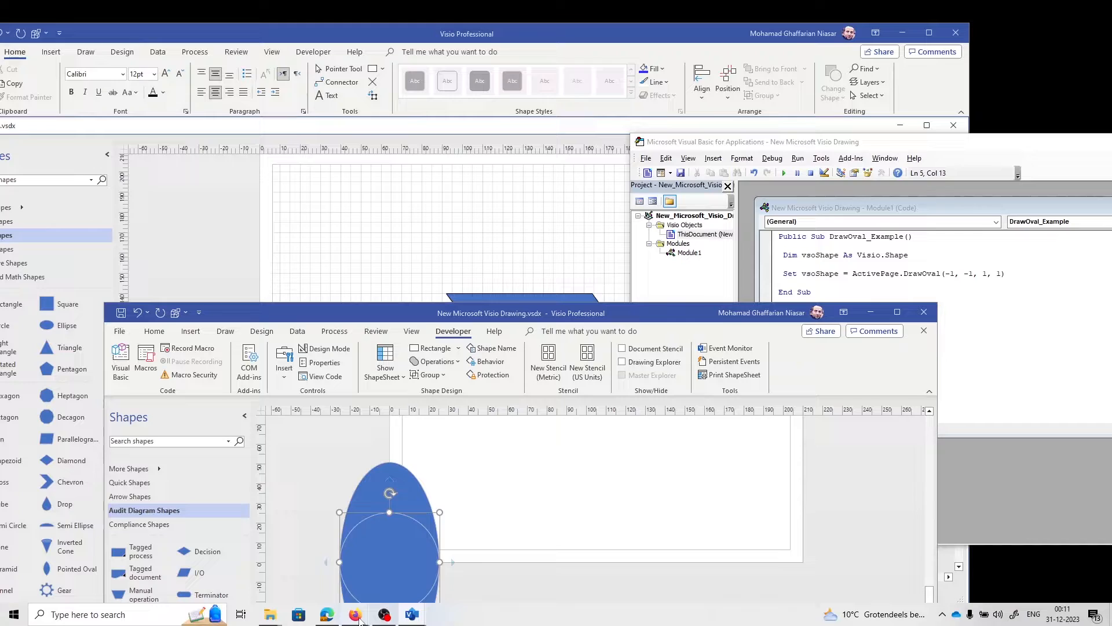
In a new Firefox tab, ask ChatGPT for Visio VBA drawing 30 radius-2 circles tangent to a radius-20 circle, fixing 'teh'.
{"action": "left_click", "coordinate": [354, 614]}
{"action": "left_click", "coordinate": [287, 565]}
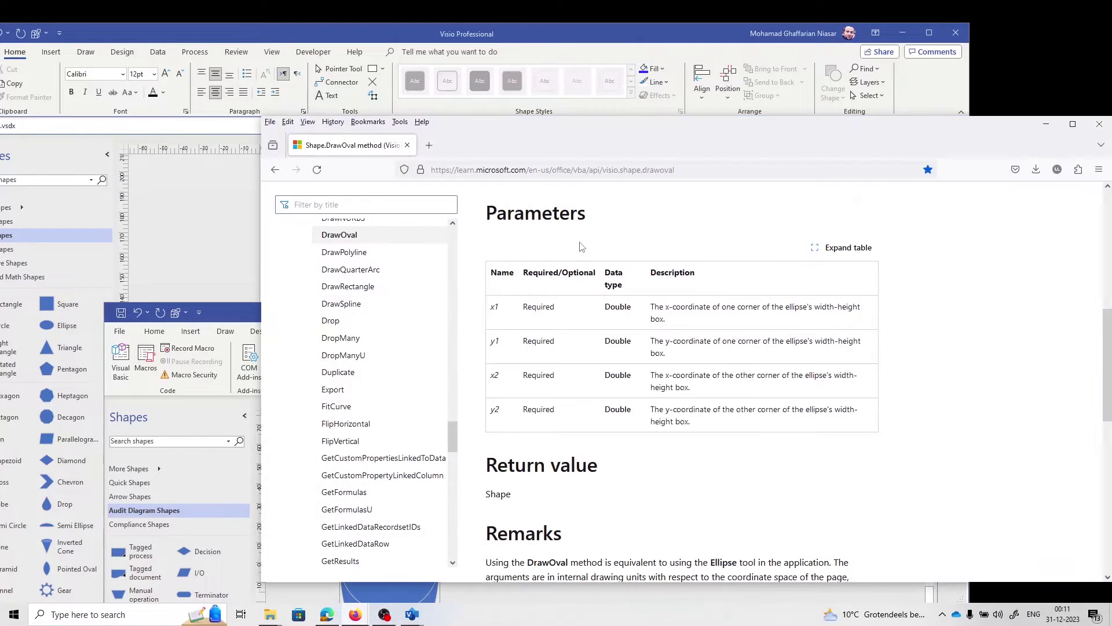
{"action": "left_click", "coordinate": [434, 148]}
{"action": "left_click", "coordinate": [722, 438]}
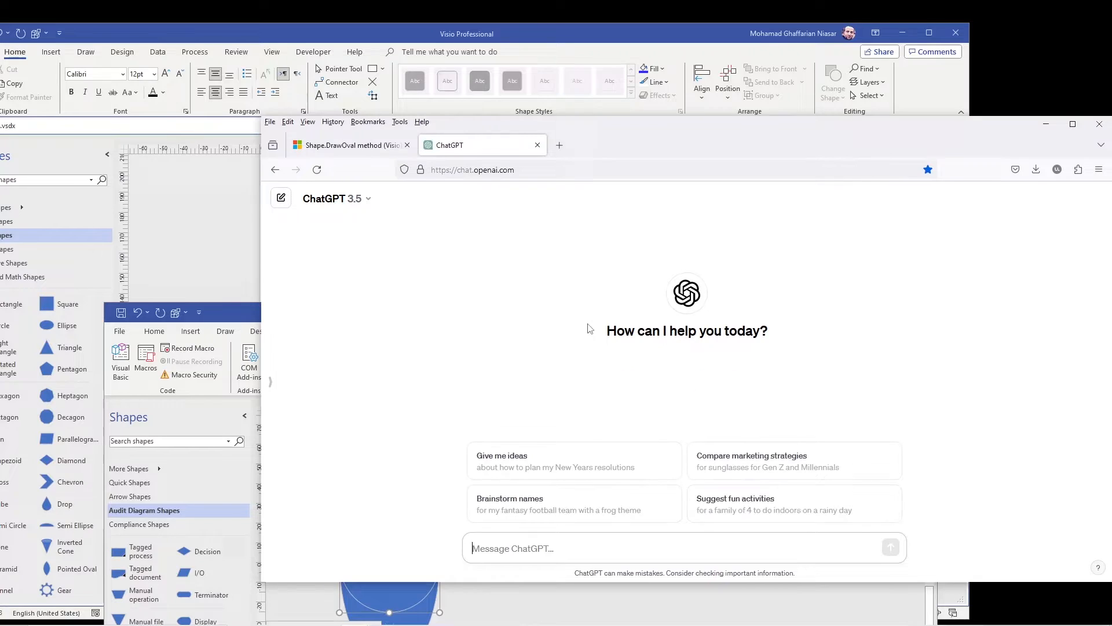
{"action": "type", "text": "can you write a code in visio"}
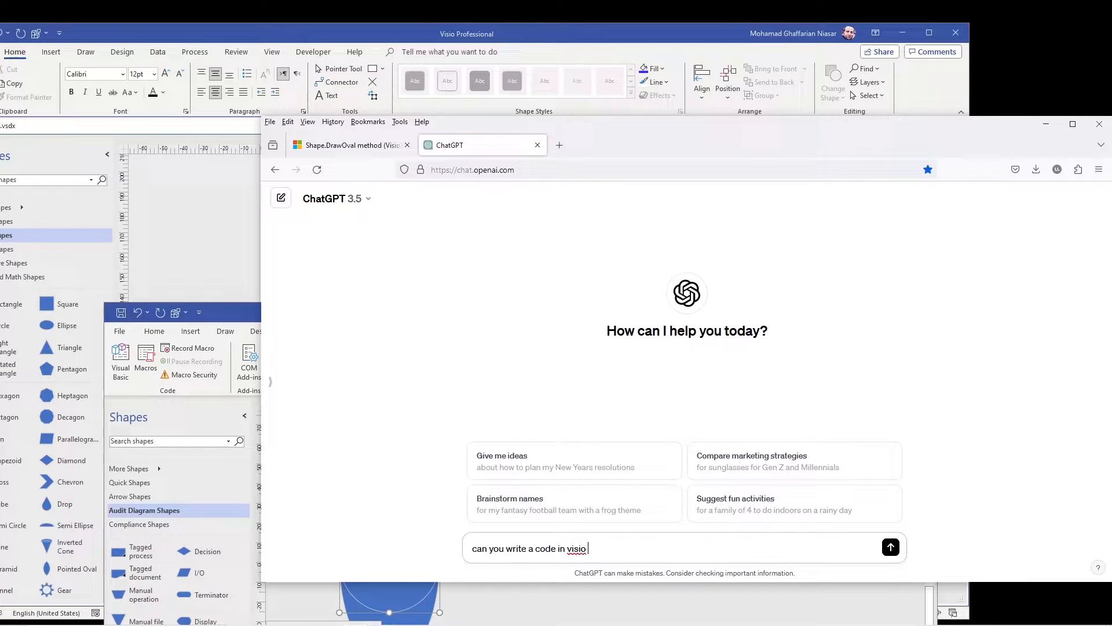
{"action": "type", "text": "BA"}
{"action": "type", "text": "30"}
{"action": "type", "text": "ircles with radius of 2  ta"}
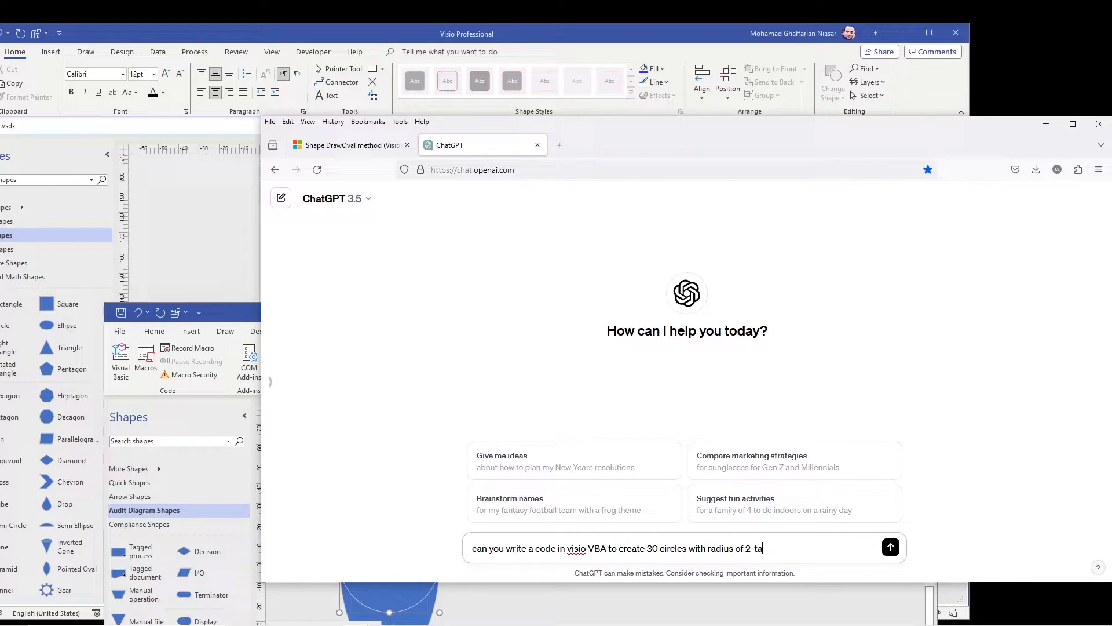
{"action": "type", "text": "ngen"}
{"action": "type", "text": "t to teh outside of a ci"}
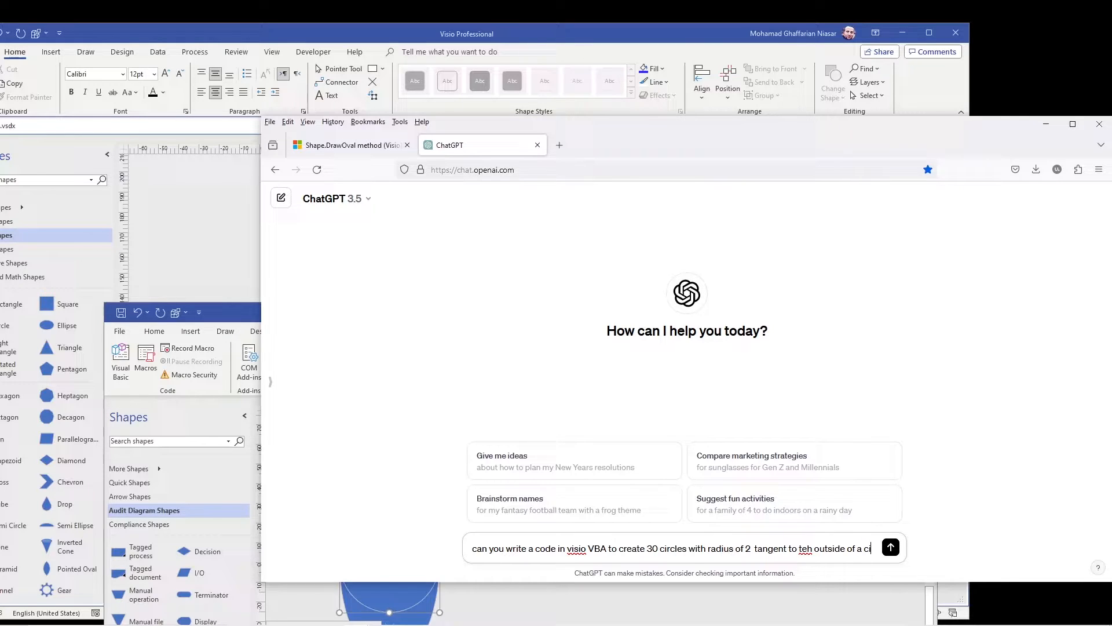
{"action": "type", "text": "rcle with radius of 20"}
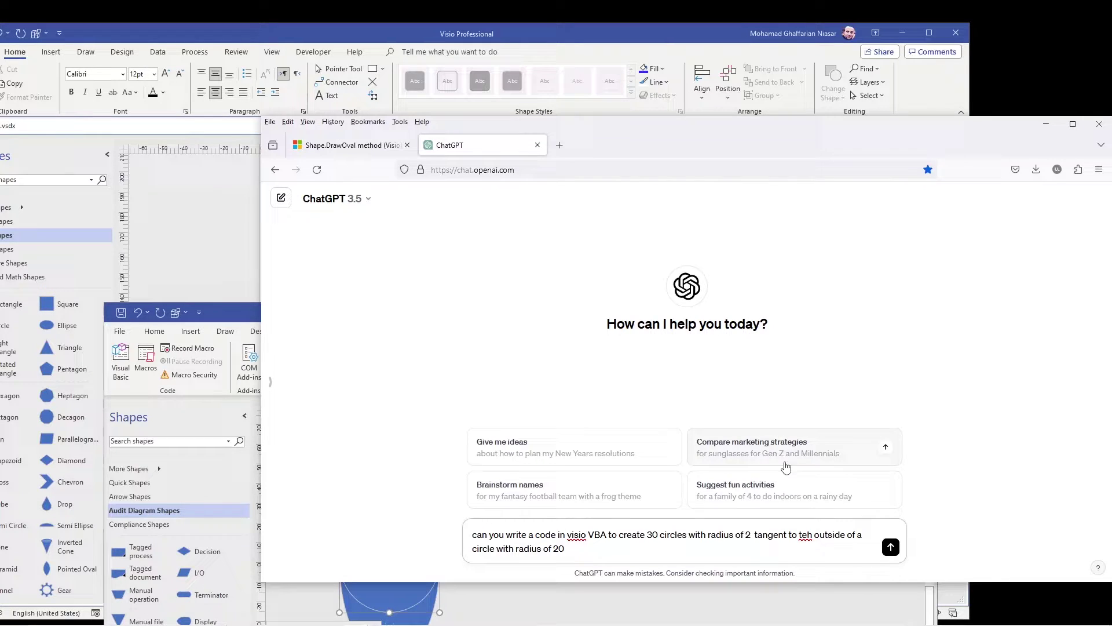
{"action": "left_click", "coordinate": [812, 535]}
{"action": "key", "text": "BackSpace"}
{"action": "key", "text": "BackSpace"}
{"action": "type", "text": "he"}
Send the request, copy ChatGPT's DrawTangentCircles code, and return to the Visio drawing.
{"action": "left_click", "coordinate": [890, 548]}
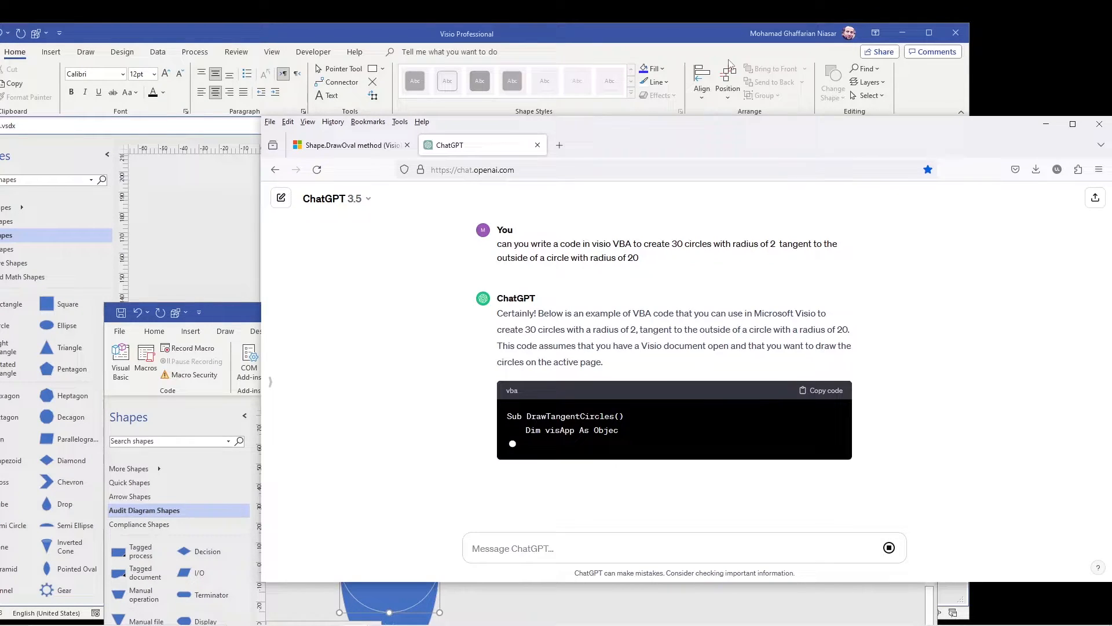
{"action": "left_click_drag", "start_coordinate": [736, 136], "coordinate": [616, 112]}
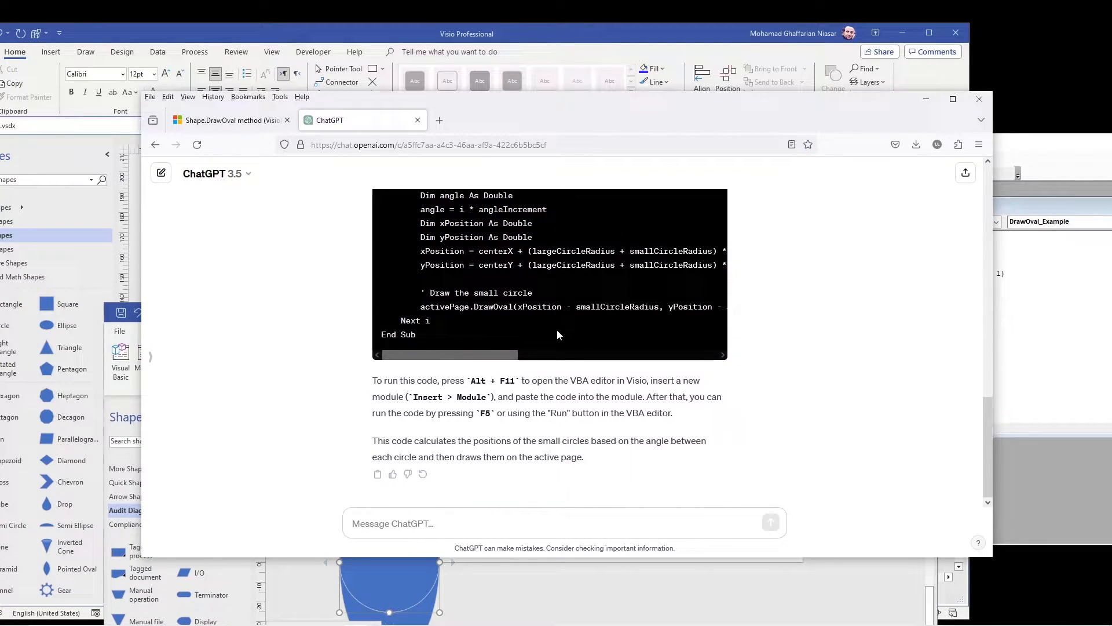
{"action": "scroll", "coordinate": [548, 319], "scroll_direction": "up", "scroll_amount": 5}
{"action": "scroll", "coordinate": [722, 312], "scroll_direction": "up", "scroll_amount": 5}
{"action": "scroll", "coordinate": [721, 312], "scroll_direction": "up", "scroll_amount": 5}
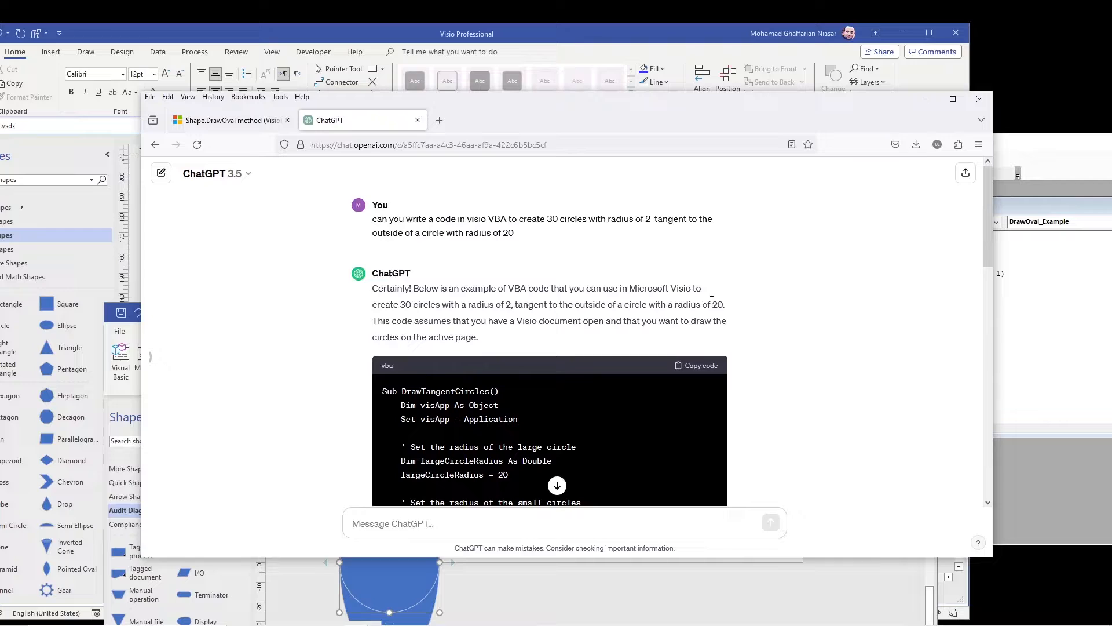
{"action": "left_click", "coordinate": [704, 366]}
{"action": "left_click", "coordinate": [1043, 330]}
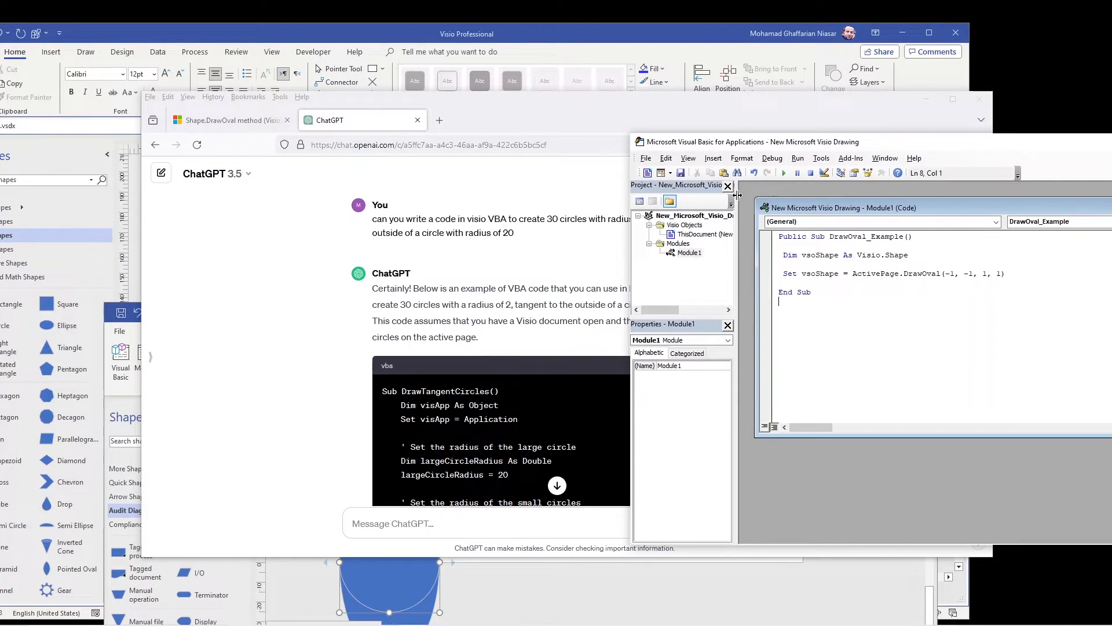
{"action": "left_click_drag", "start_coordinate": [756, 139], "coordinate": [743, 139]}
{"action": "left_click", "coordinate": [588, 42]}
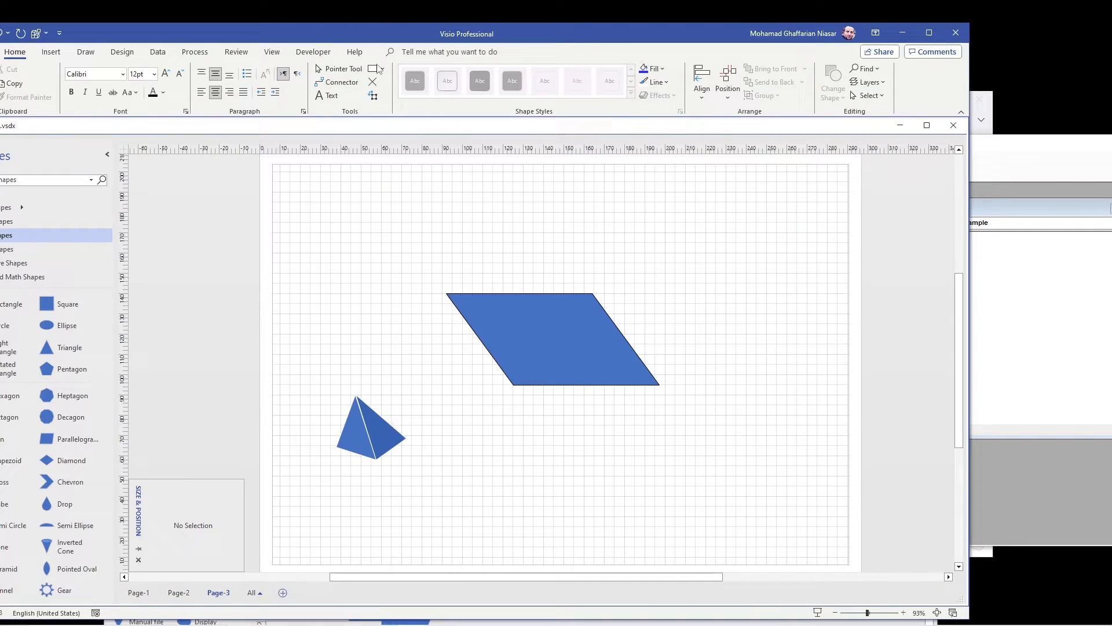
Insert a new module in Visio's VBA editor and paste the DrawTangentCircles macro into it.
{"action": "left_click", "coordinate": [313, 52]}
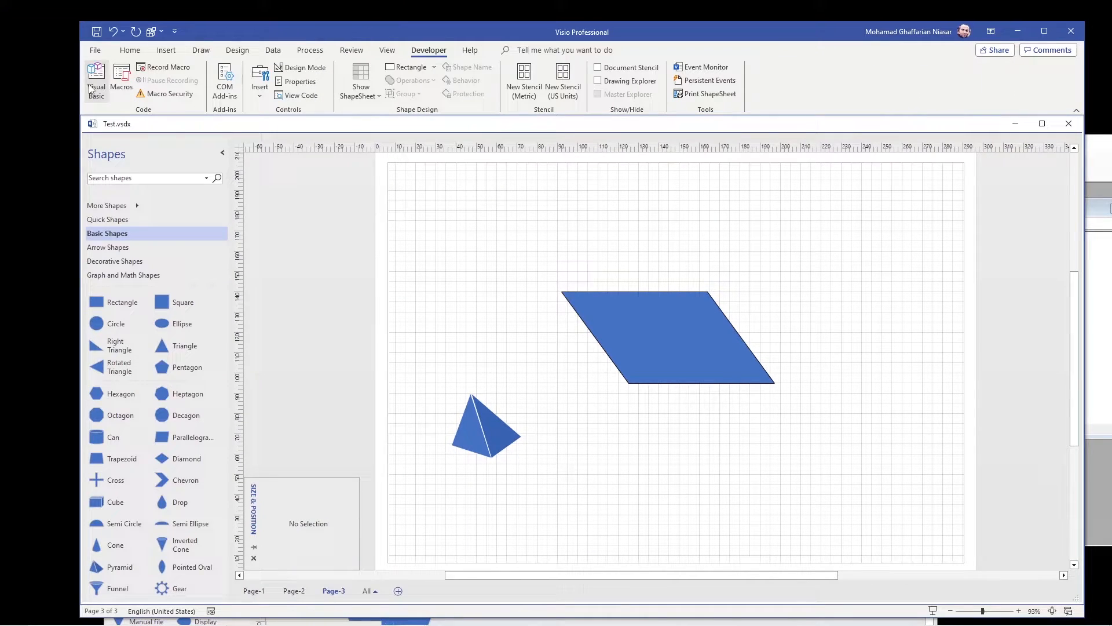
{"action": "left_click", "coordinate": [98, 87]}
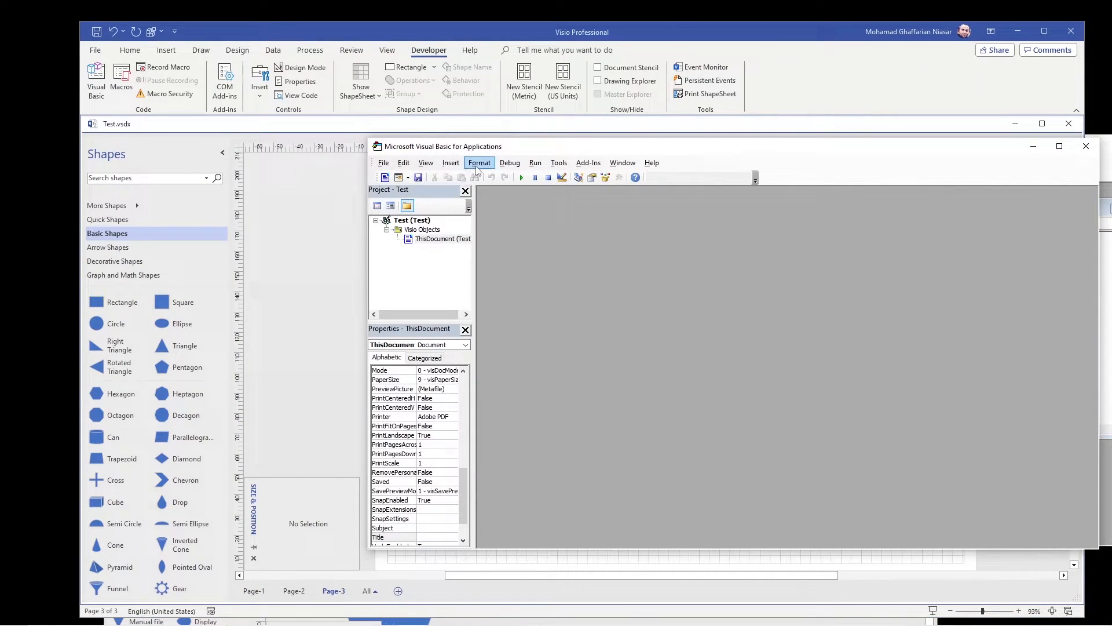
{"action": "left_click", "coordinate": [450, 162]}
{"action": "left_click", "coordinate": [418, 202]}
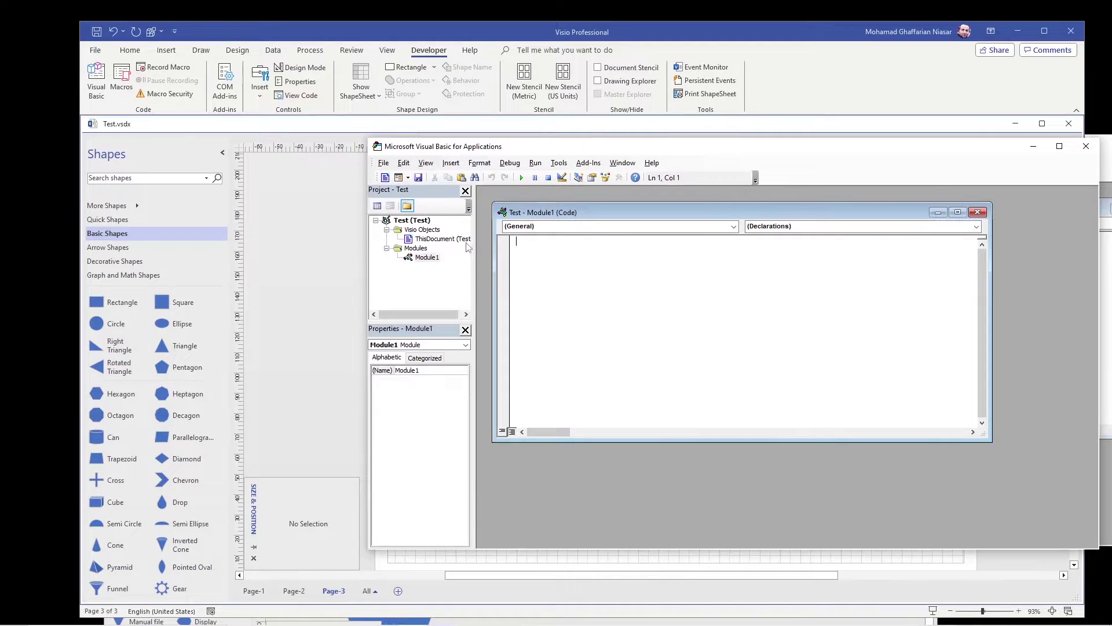
{"action": "right_click", "coordinate": [557, 257]}
{"action": "left_click", "coordinate": [513, 283]}
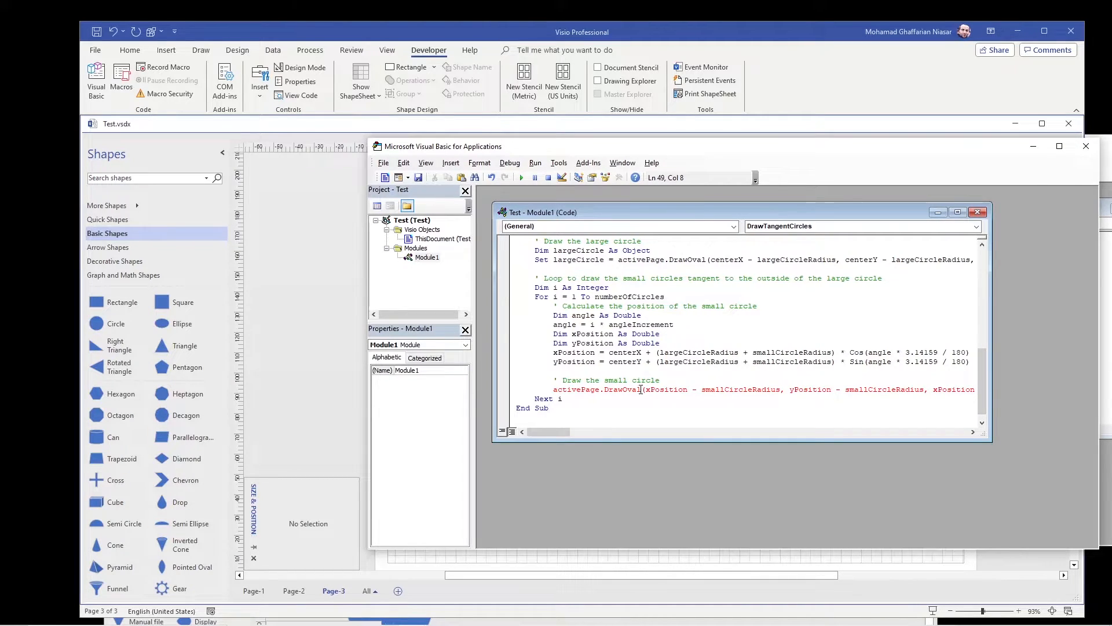
Copy the red-flagged DrawOval line that draws the small circles.
{"action": "left_click_drag", "start_coordinate": [555, 389], "coordinate": [1027, 387]}
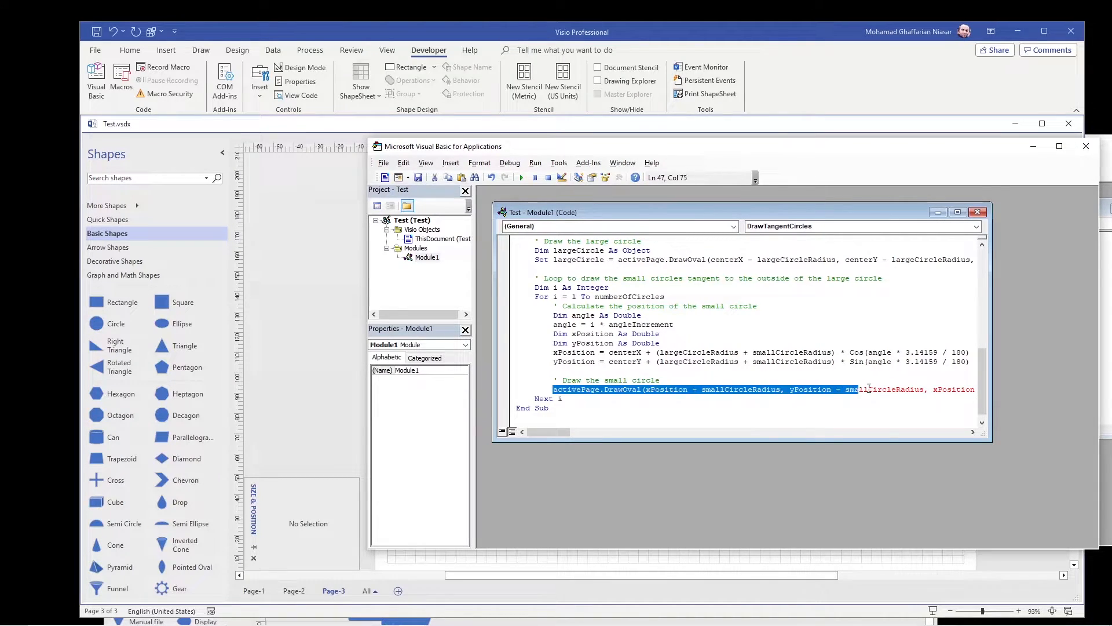
{"action": "right_click", "coordinate": [796, 396]}
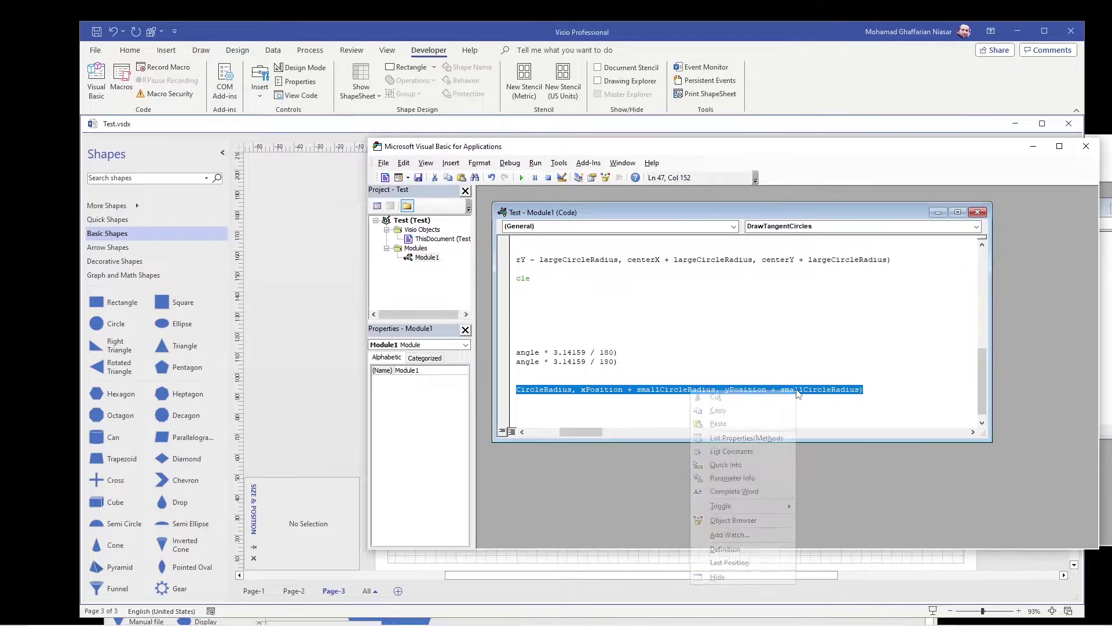
{"action": "left_click", "coordinate": [741, 408]}
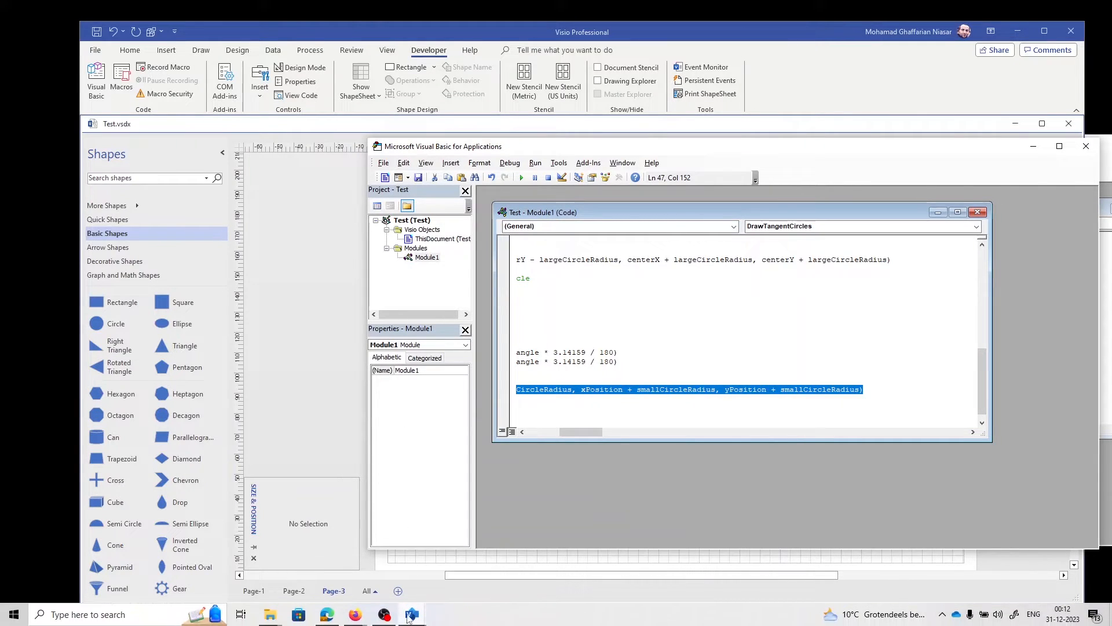
Report the DrawOval error line to ChatGPT and receive corrected code using DrawEllipse.
{"action": "left_click", "coordinate": [384, 615]}
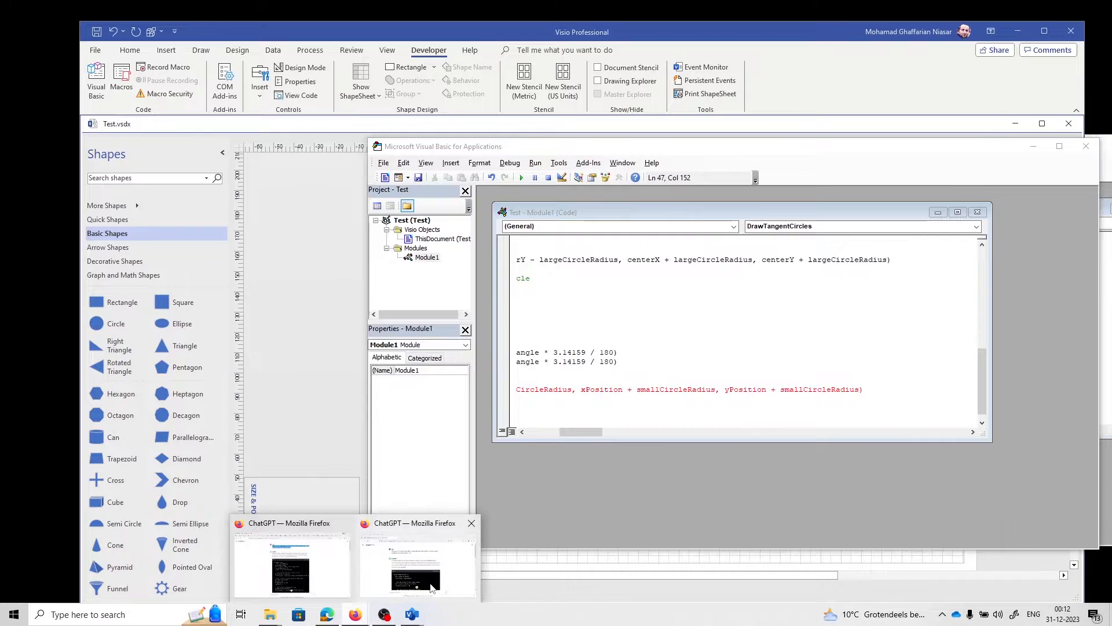
{"action": "left_click", "coordinate": [416, 570]}
{"action": "scroll", "coordinate": [647, 352], "scroll_direction": "down", "scroll_amount": 10}
{"action": "scroll", "coordinate": [551, 418], "scroll_direction": "down", "scroll_amount": 5}
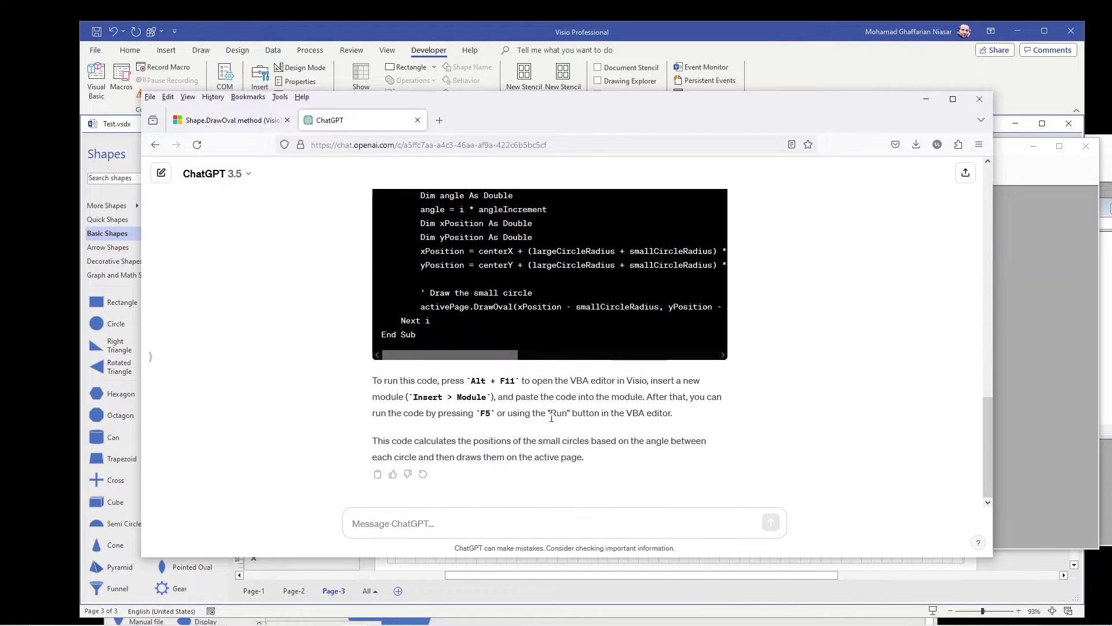
{"action": "right_click", "coordinate": [481, 523]}
{"action": "left_click", "coordinate": [522, 388]}
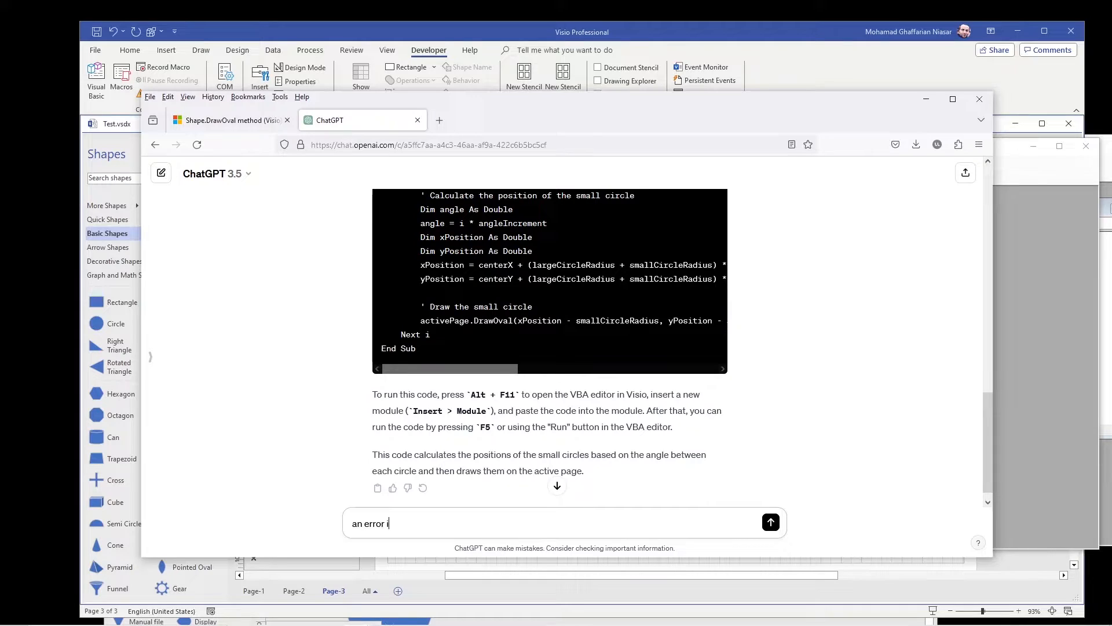
{"action": "key", "text": "ctrl+v"}
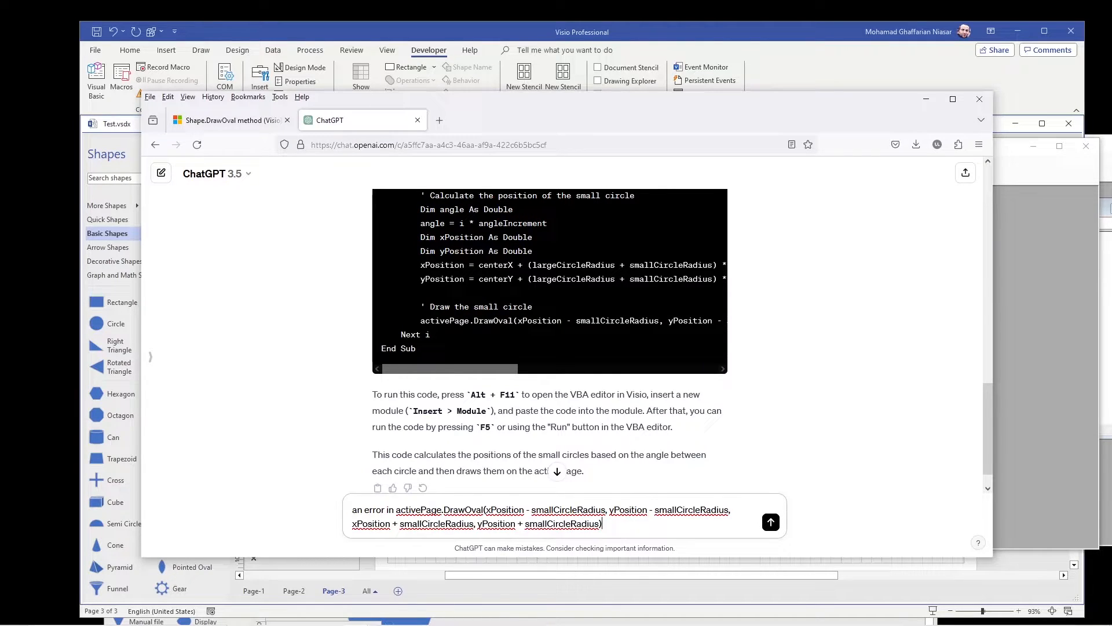
{"action": "key", "text": "Return"}
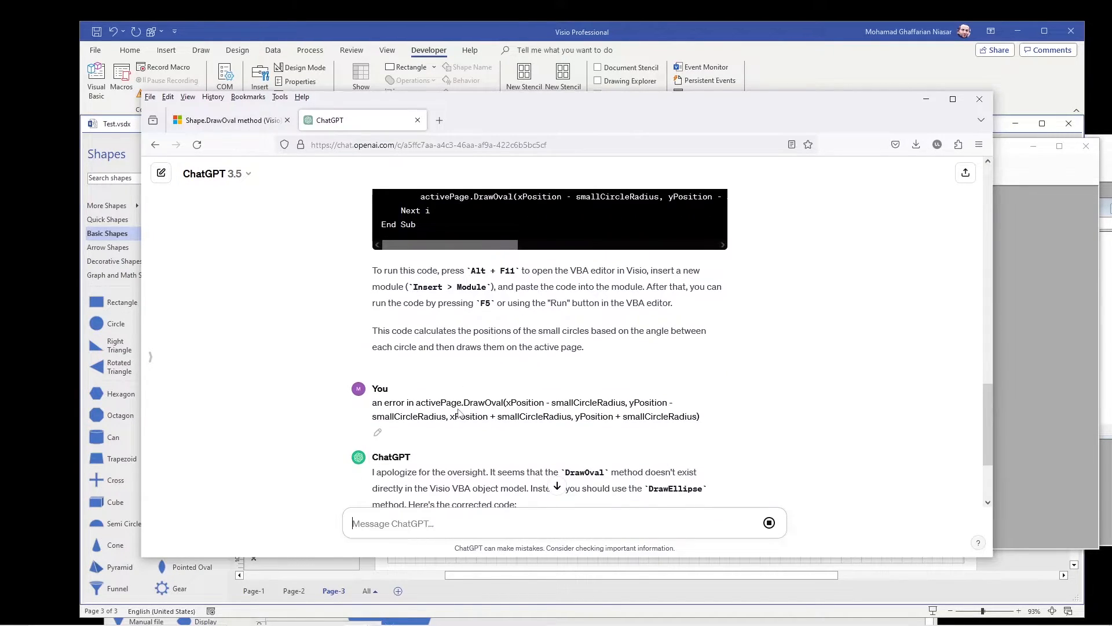
{"action": "scroll", "coordinate": [462, 417], "scroll_direction": "down", "scroll_amount": 3}
{"action": "scroll", "coordinate": [461, 418], "scroll_direction": "down", "scroll_amount": 3}
{"action": "scroll", "coordinate": [462, 418], "scroll_direction": "down", "scroll_amount": 3}
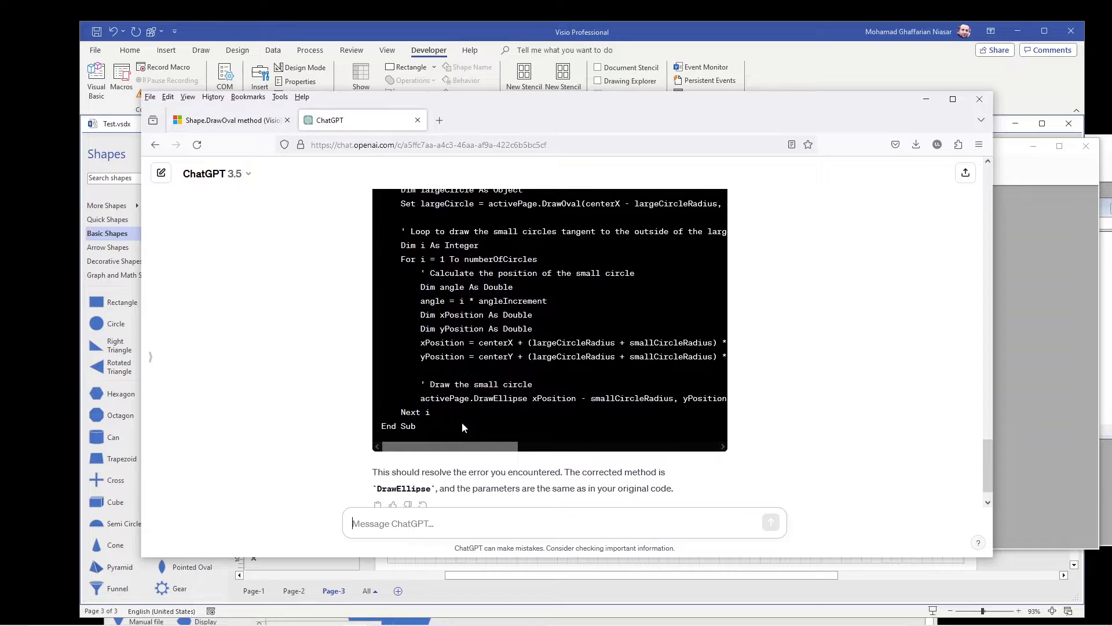
{"action": "scroll", "coordinate": [472, 421], "scroll_direction": "up", "scroll_amount": 5}
{"action": "scroll", "coordinate": [714, 265], "scroll_direction": "up", "scroll_amount": 5}
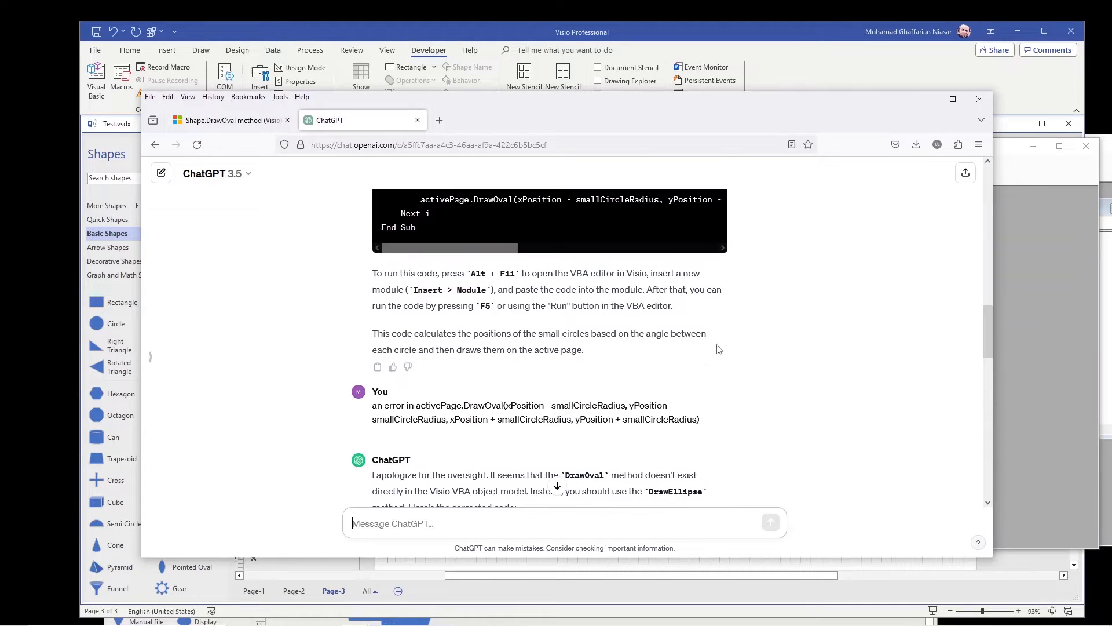
{"action": "scroll", "coordinate": [718, 349], "scroll_direction": "down", "scroll_amount": 5}
Replace the module's code with ChatGPT's corrected DrawEllipse macro.
{"action": "left_click", "coordinate": [704, 391]}
{"action": "left_click", "coordinate": [1084, 330]}
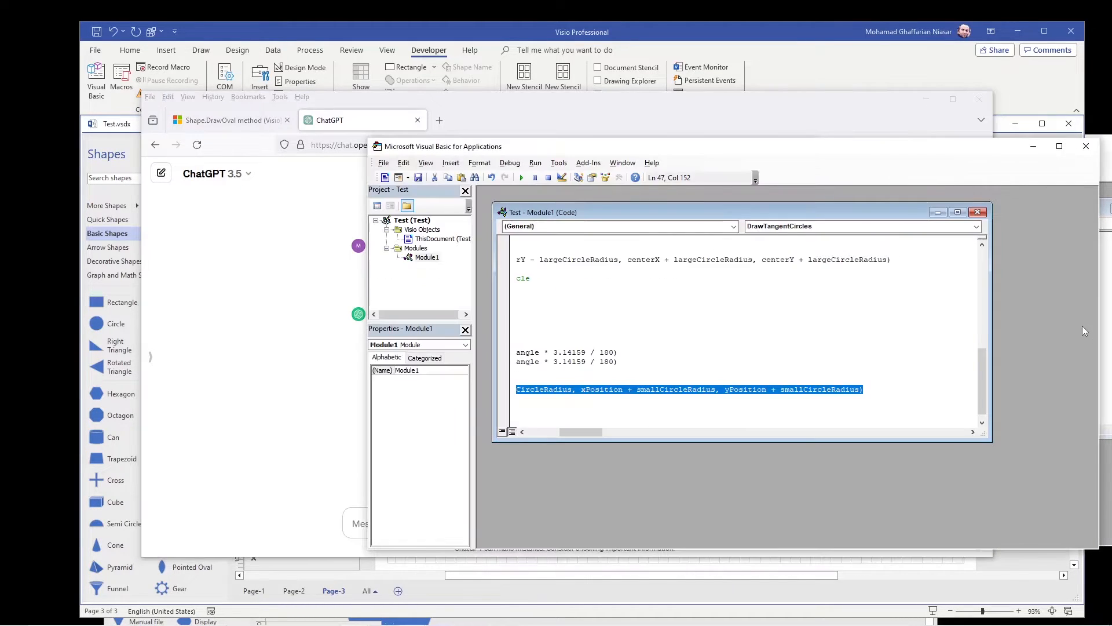
{"action": "left_click", "coordinate": [641, 295]}
{"action": "key", "text": "ctrl+a"}
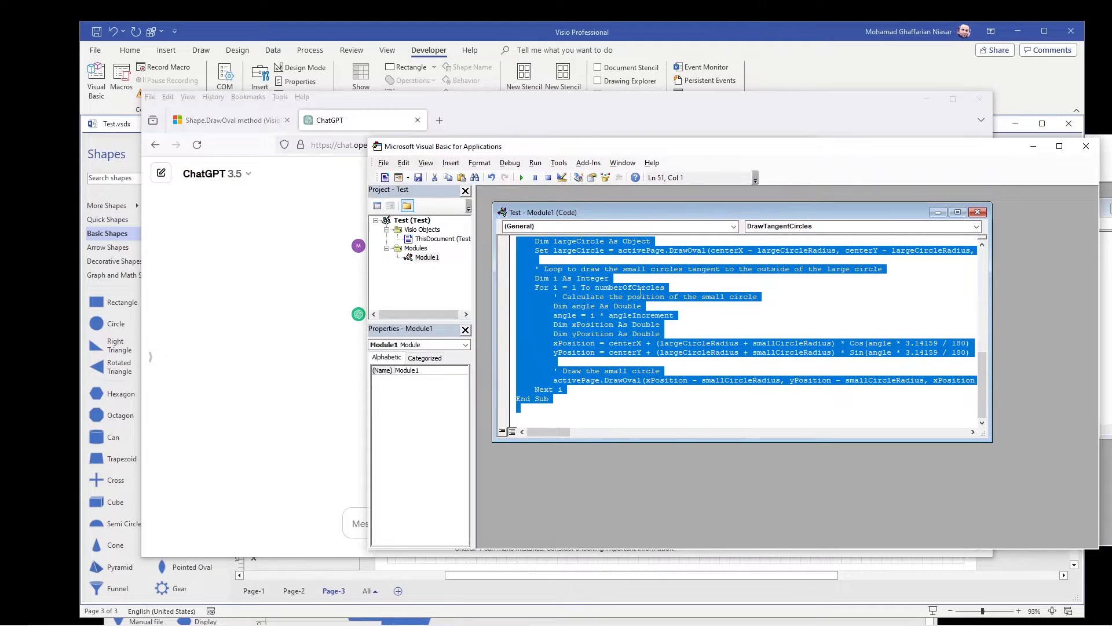
{"action": "key", "text": "Delete"}
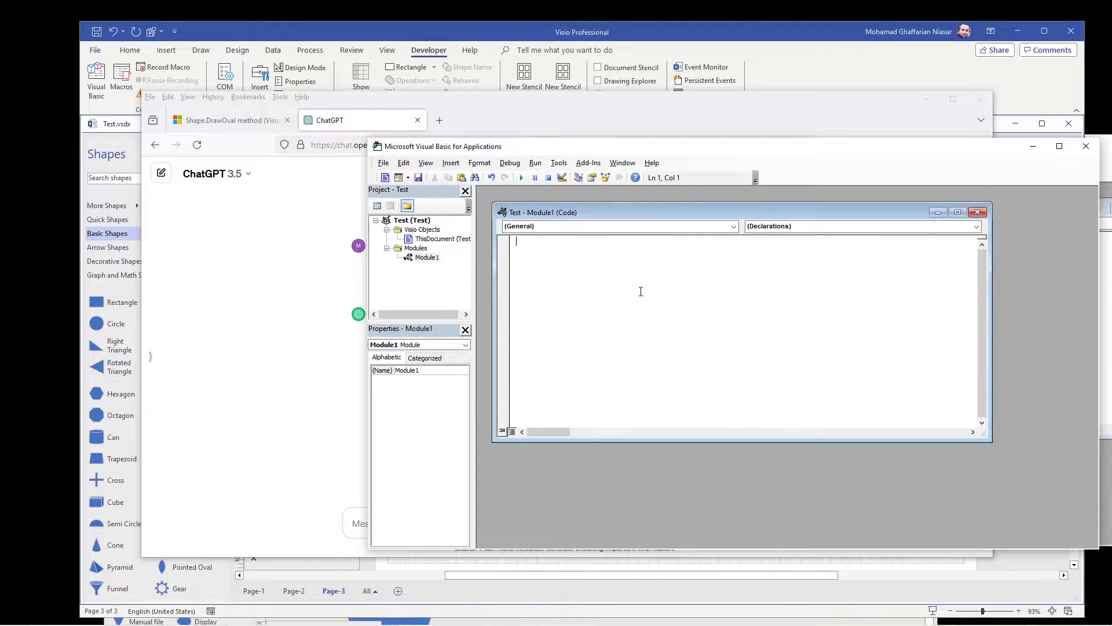
{"action": "key", "text": "ctrl+v"}
{"action": "scroll", "coordinate": [659, 363], "scroll_direction": "up", "scroll_amount": 6}
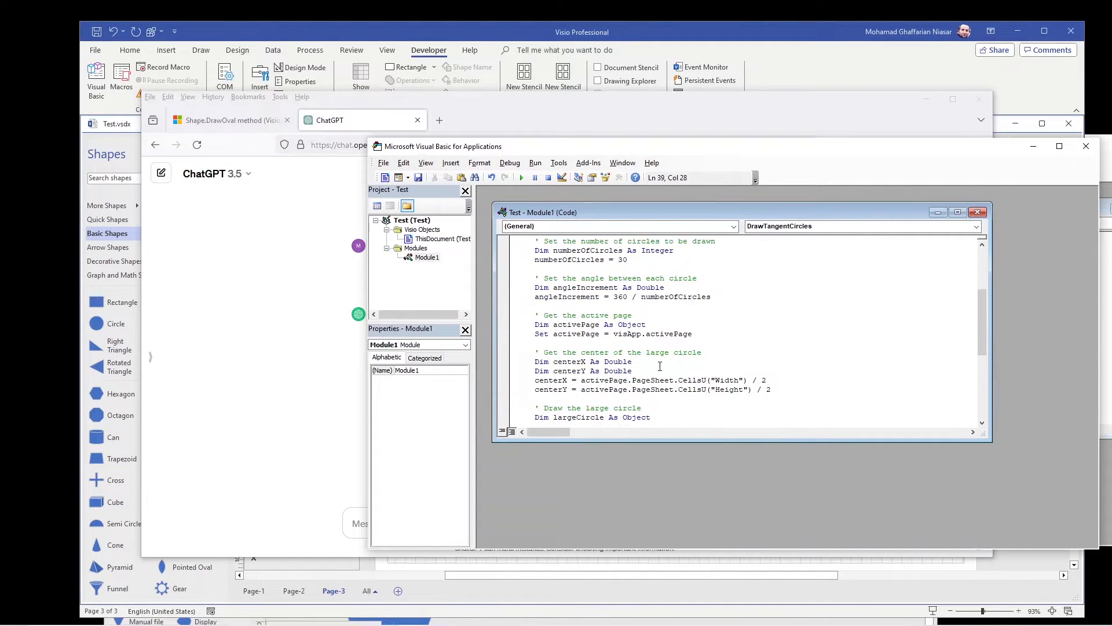
{"action": "scroll", "coordinate": [639, 337], "scroll_direction": "up", "scroll_amount": 3}
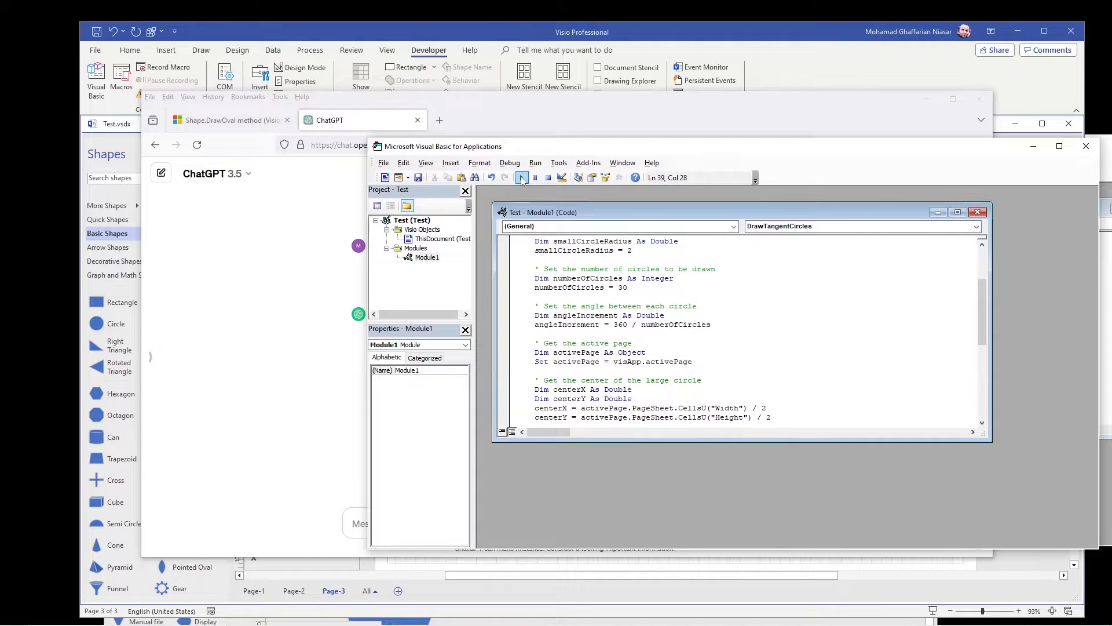
Run the macro, debug the halt at the DrawEllipse line, and copy that line for ChatGPT.
{"action": "left_click", "coordinate": [521, 178]}
{"action": "left_click", "coordinate": [578, 274]}
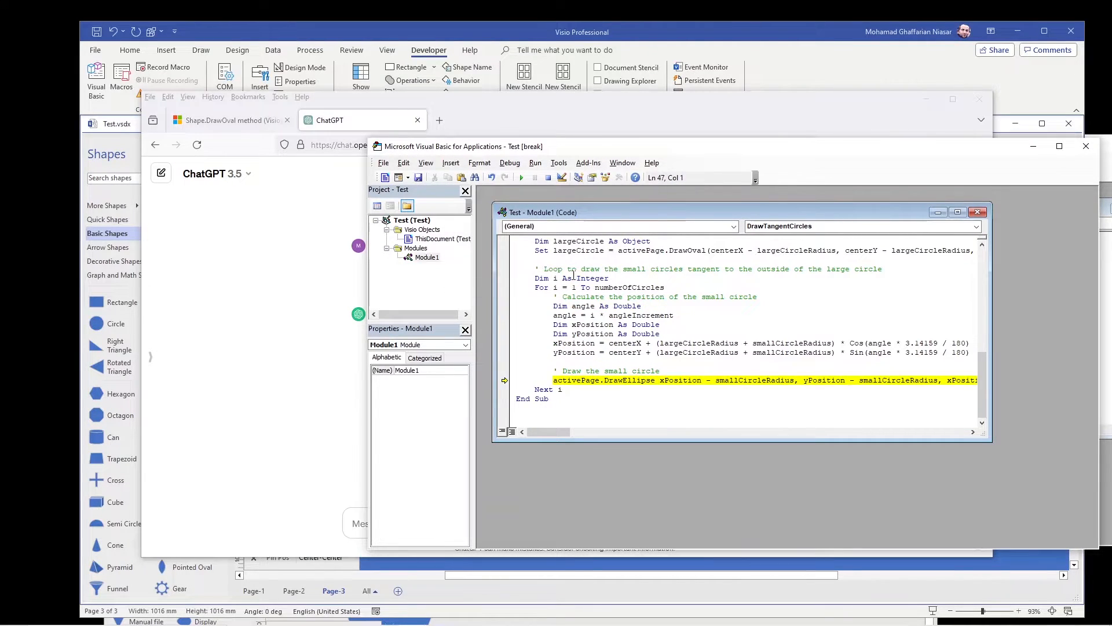
{"action": "left_click_drag", "start_coordinate": [554, 432], "coordinate": [555, 431]}
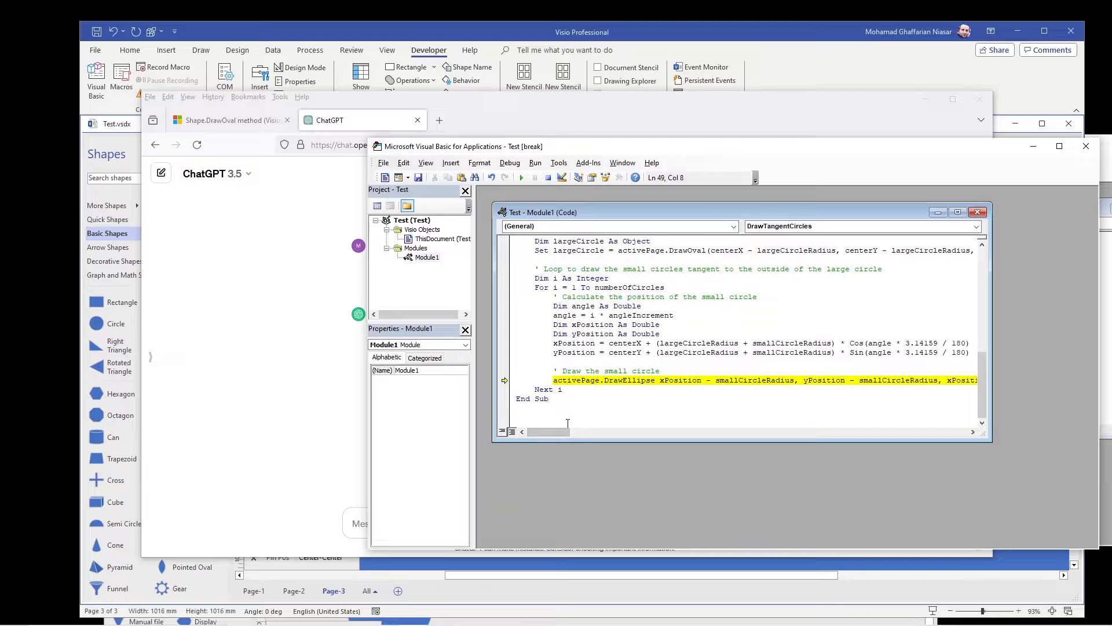
{"action": "double_click", "coordinate": [574, 381]}
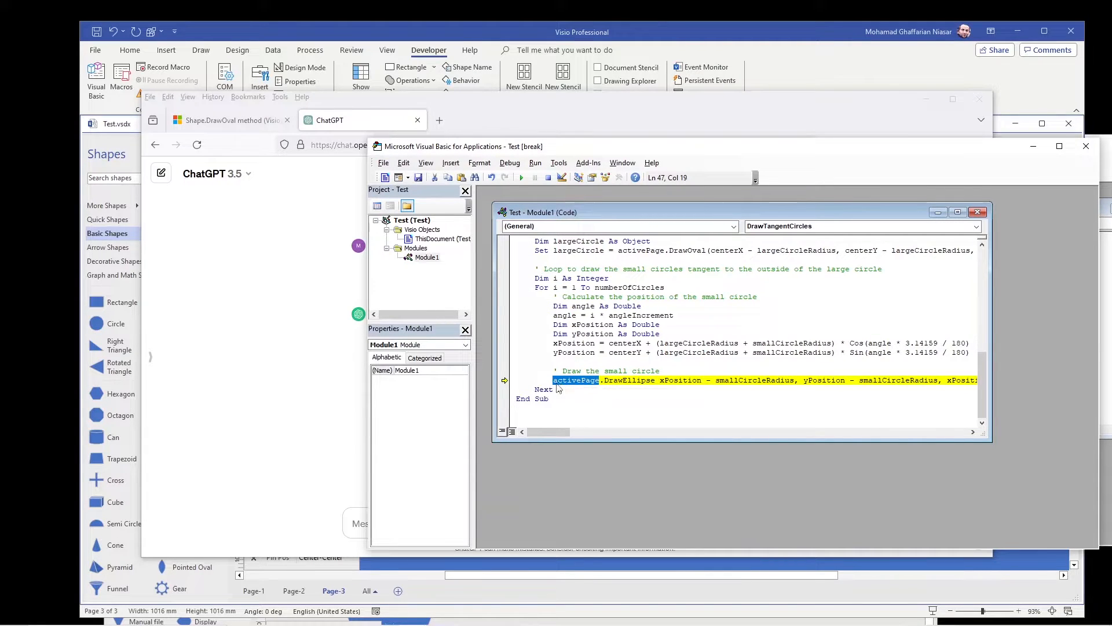
{"action": "left_click_drag", "start_coordinate": [664, 371], "coordinate": [553, 380]}
{"action": "left_click_drag", "start_coordinate": [867, 376], "coordinate": [1009, 382]}
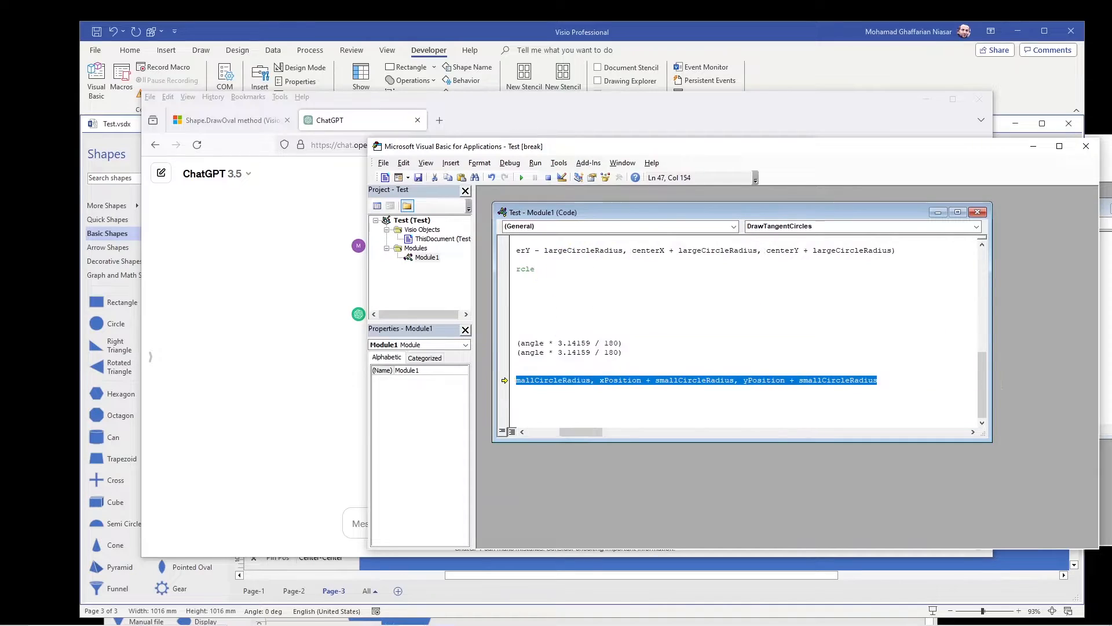
{"action": "right_click", "coordinate": [912, 382]}
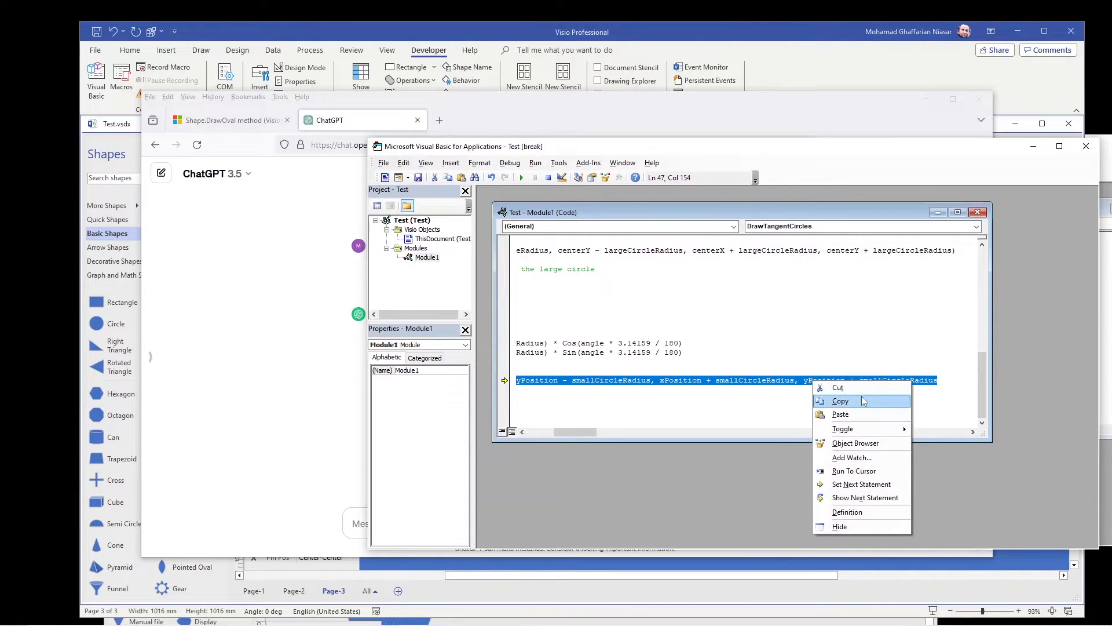
{"action": "left_click", "coordinate": [842, 414]}
{"action": "left_click", "coordinate": [274, 384]}
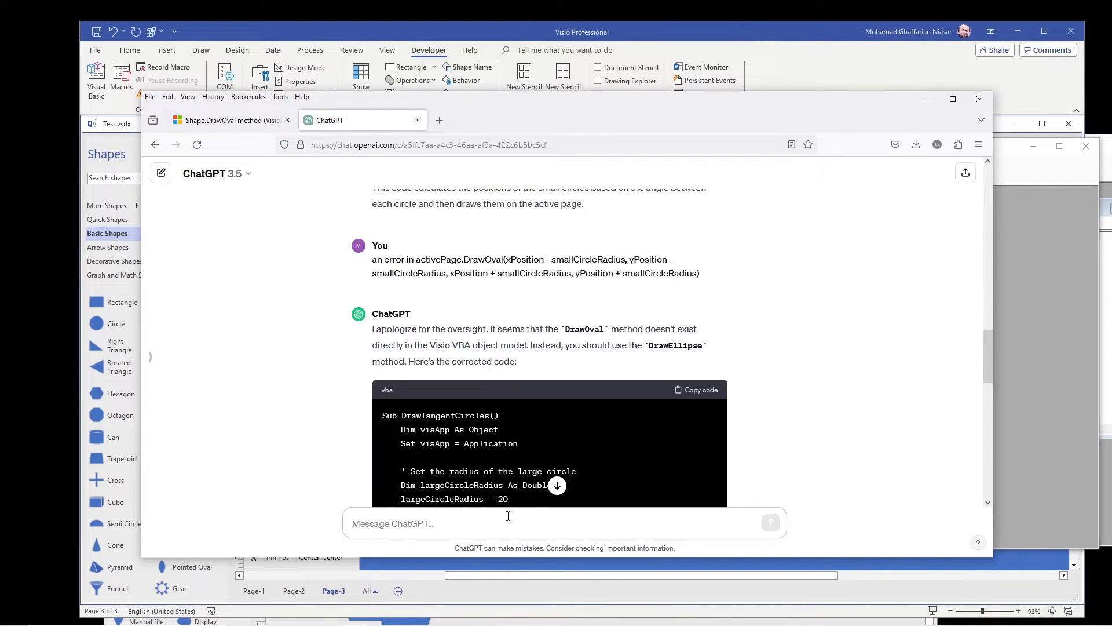
{"action": "type", "text": "still an error in"}
Tell ChatGPT the DrawEllipse line still fails and regenerate its reply suggesting DrawOval.
{"action": "key", "text": "ctrl+v"}
{"action": "key", "text": "Return"}
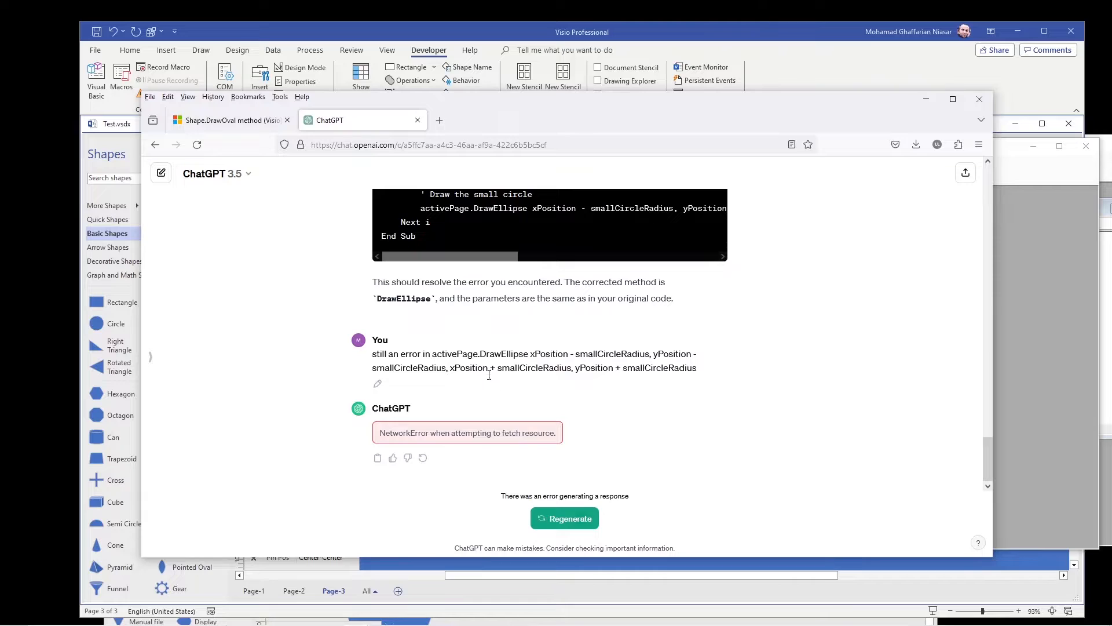
{"action": "left_click", "coordinate": [564, 518]}
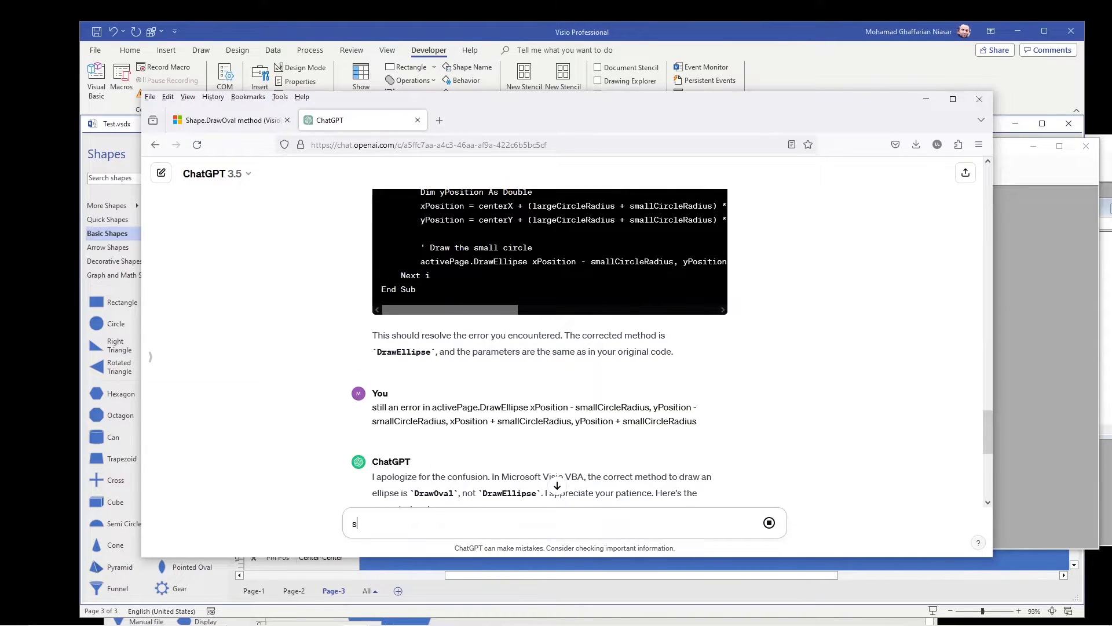
{"action": "scroll", "coordinate": [453, 467], "scroll_direction": "down", "scroll_amount": 5}
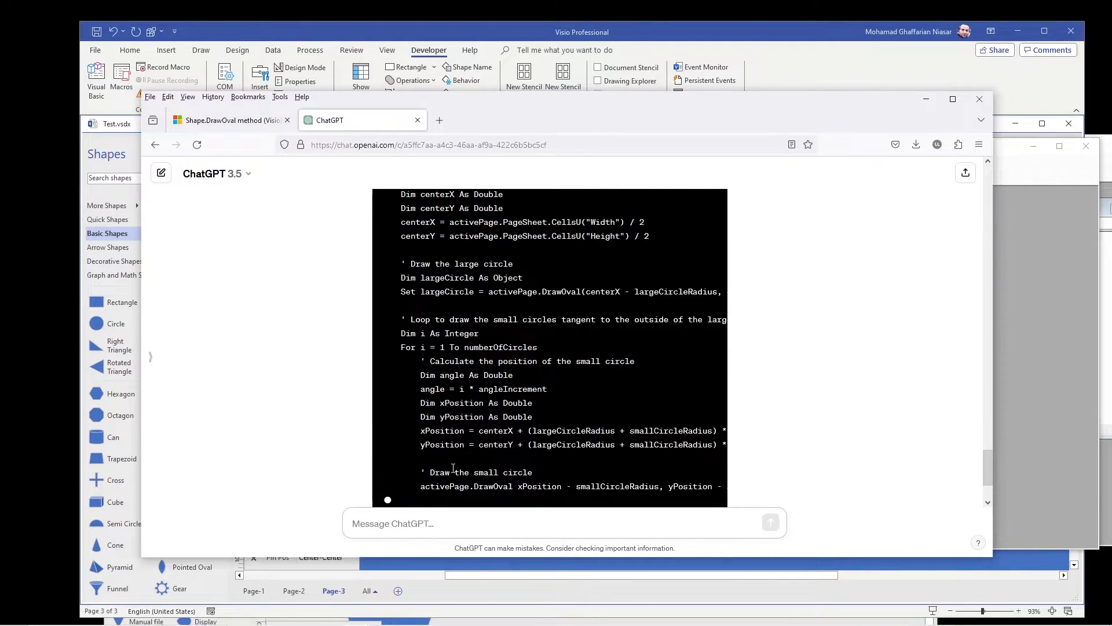
{"action": "scroll", "coordinate": [539, 348], "scroll_direction": "up", "scroll_amount": 8}
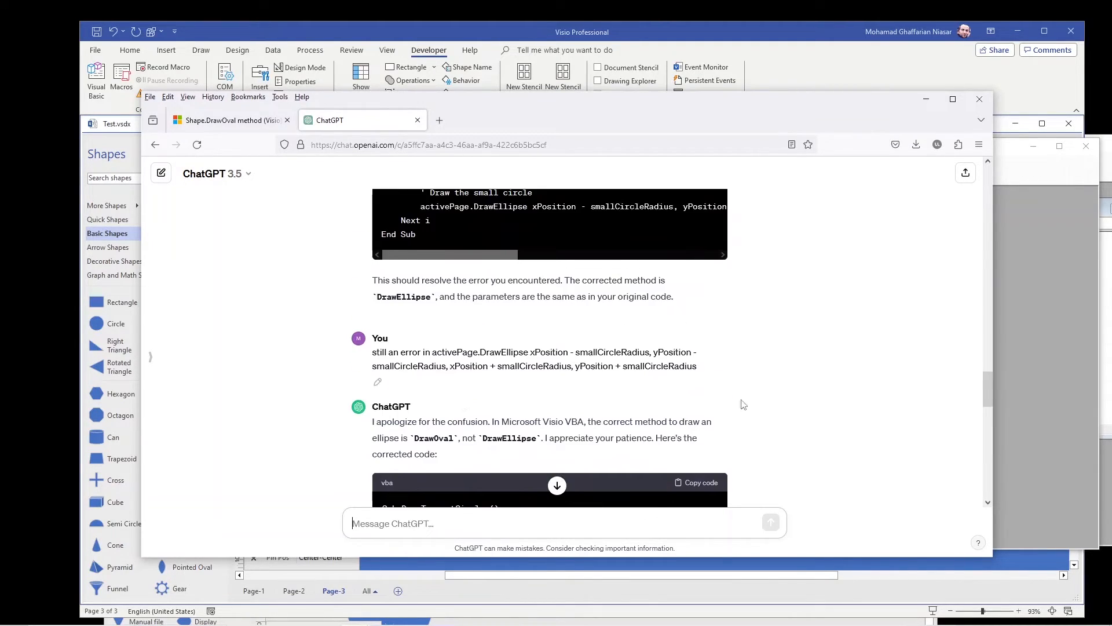
{"action": "scroll", "coordinate": [608, 391], "scroll_direction": "down", "scroll_amount": 3}
Paste the latest DrawTangentCircles code over Module1, confirming the project reset.
{"action": "left_click", "coordinate": [698, 336]}
{"action": "left_click", "coordinate": [1048, 331]}
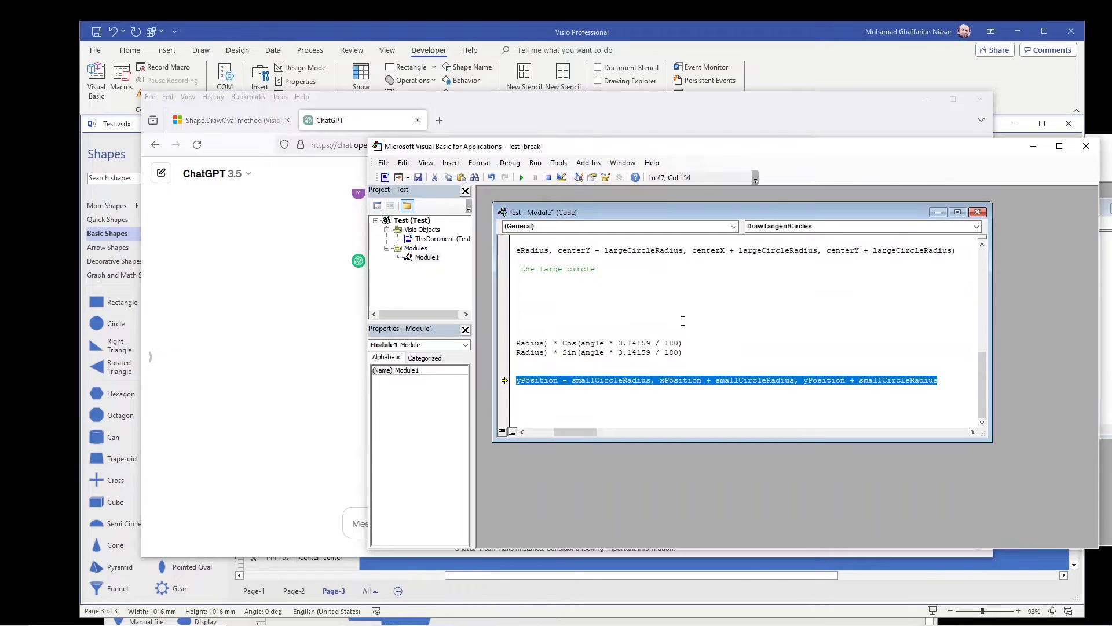
{"action": "key", "text": "ctrl+a"}
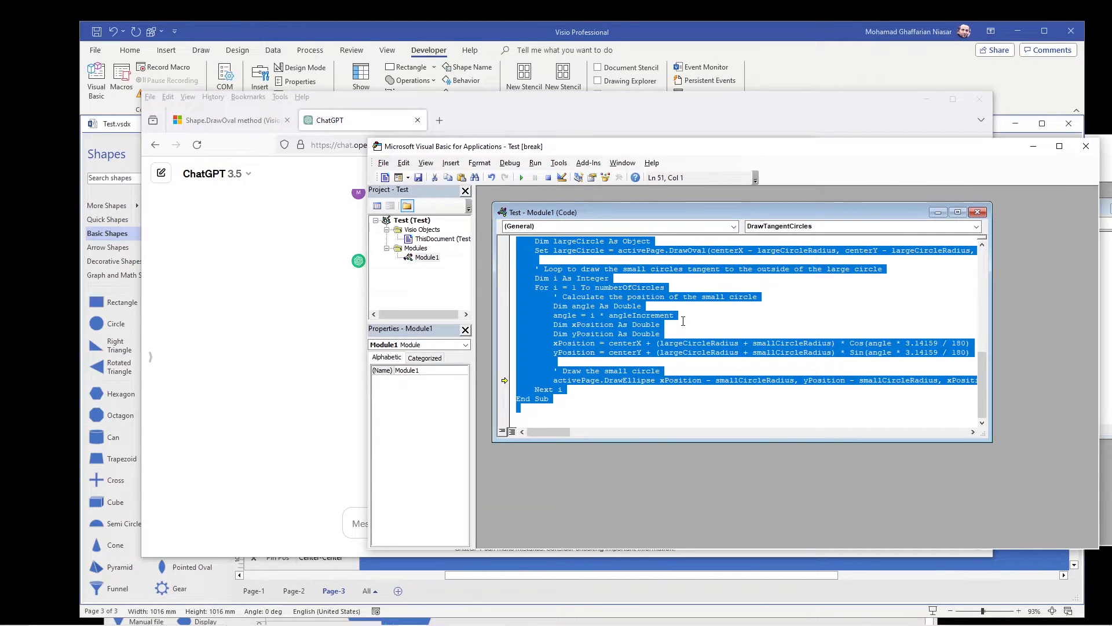
{"action": "key", "text": "ctrl+v"}
{"action": "key", "text": "Return"}
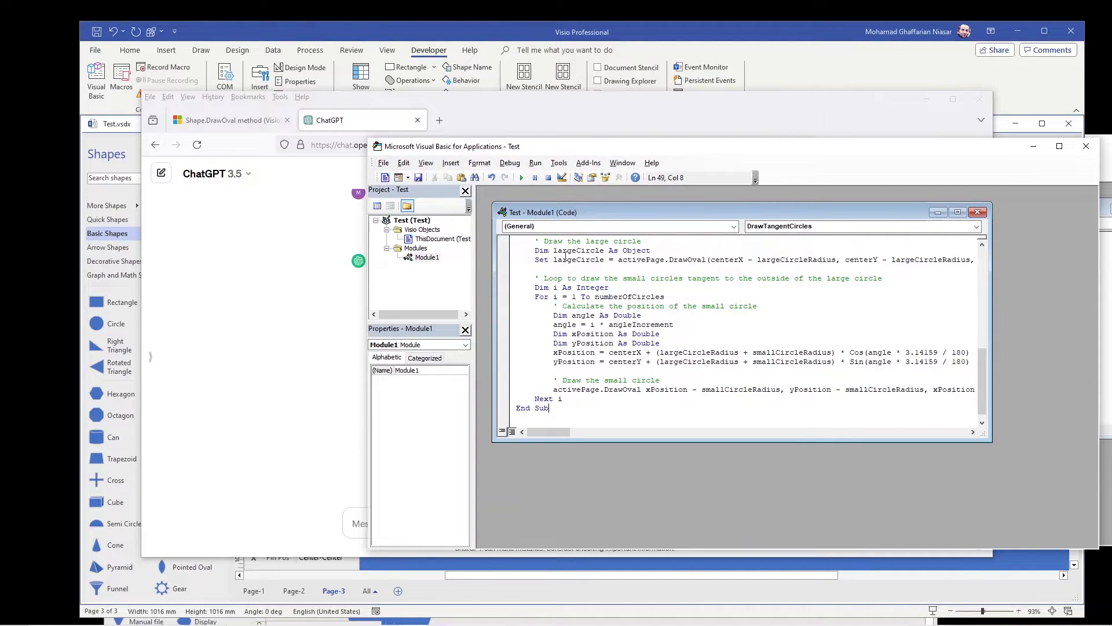
Run the macro so Visio draws the large circle ringed by small circles, and select all shapes.
{"action": "left_click", "coordinate": [522, 178]}
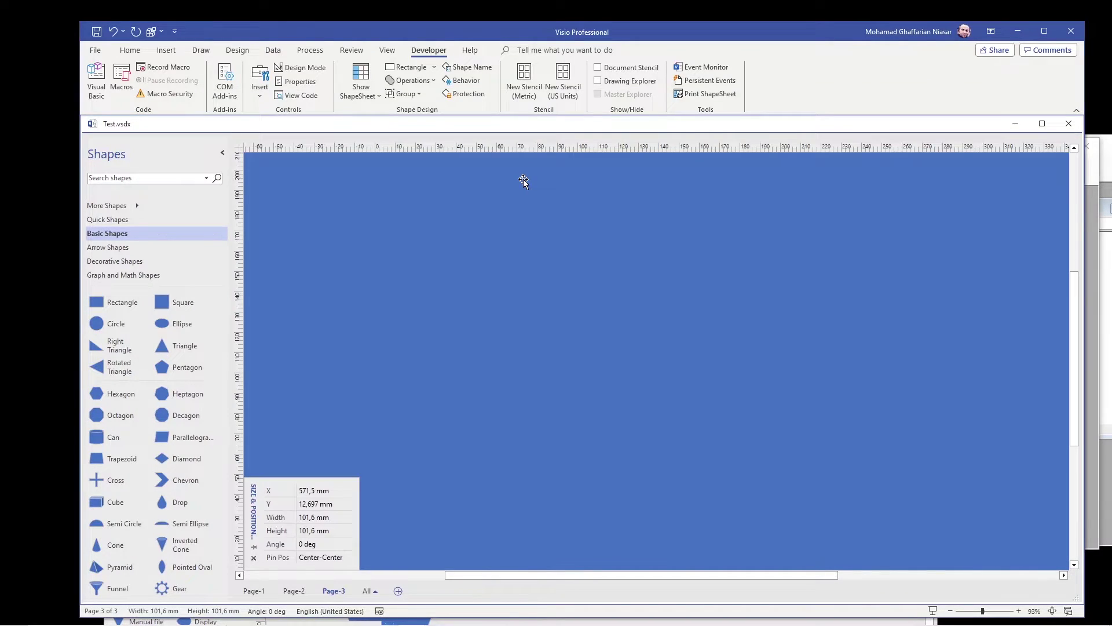
{"action": "left_click_drag", "start_coordinate": [983, 611], "coordinate": [956, 611]}
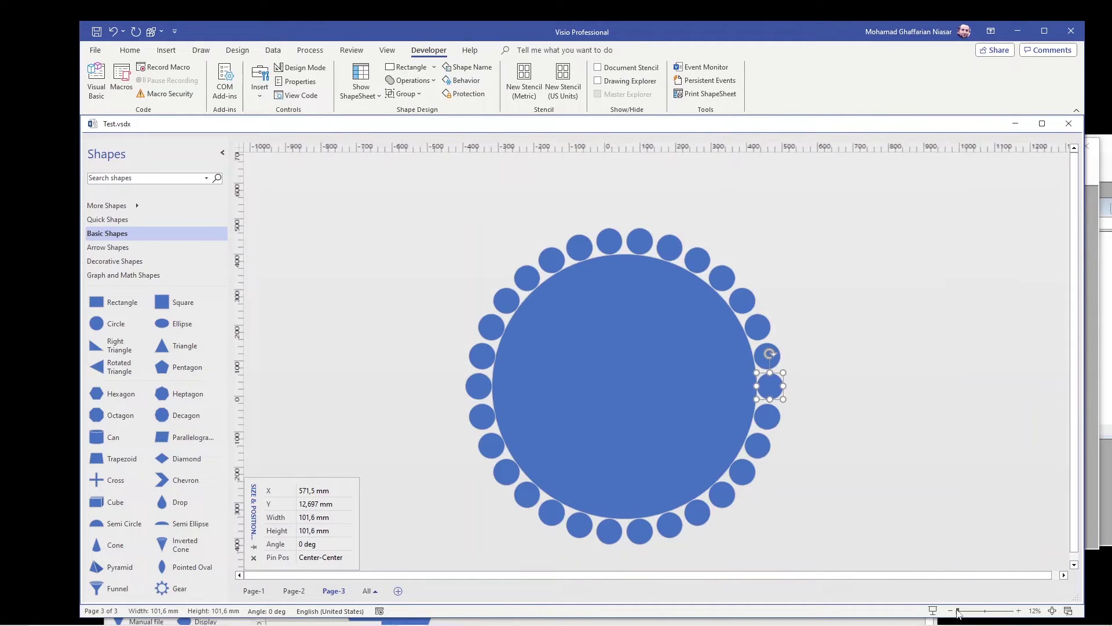
{"action": "left_click", "coordinate": [866, 350]}
{"action": "key", "text": "ctrl+a"}
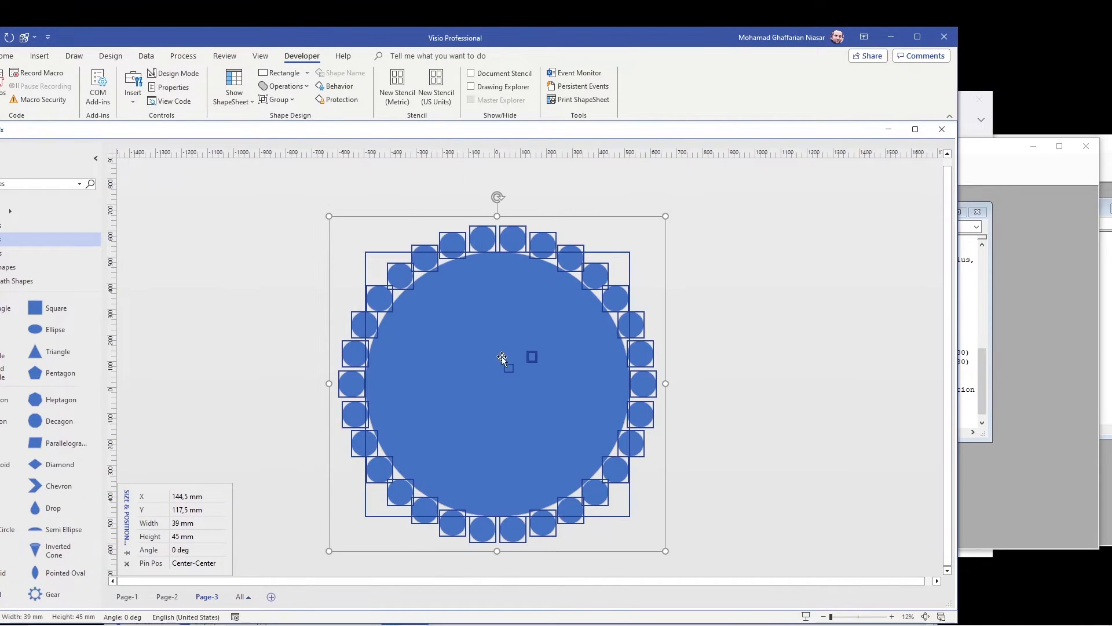
Change largeCircleRadius to 20/25.4 and rerun, redrawing a much smaller tangent-circle ring.
{"action": "left_click", "coordinate": [986, 371]}
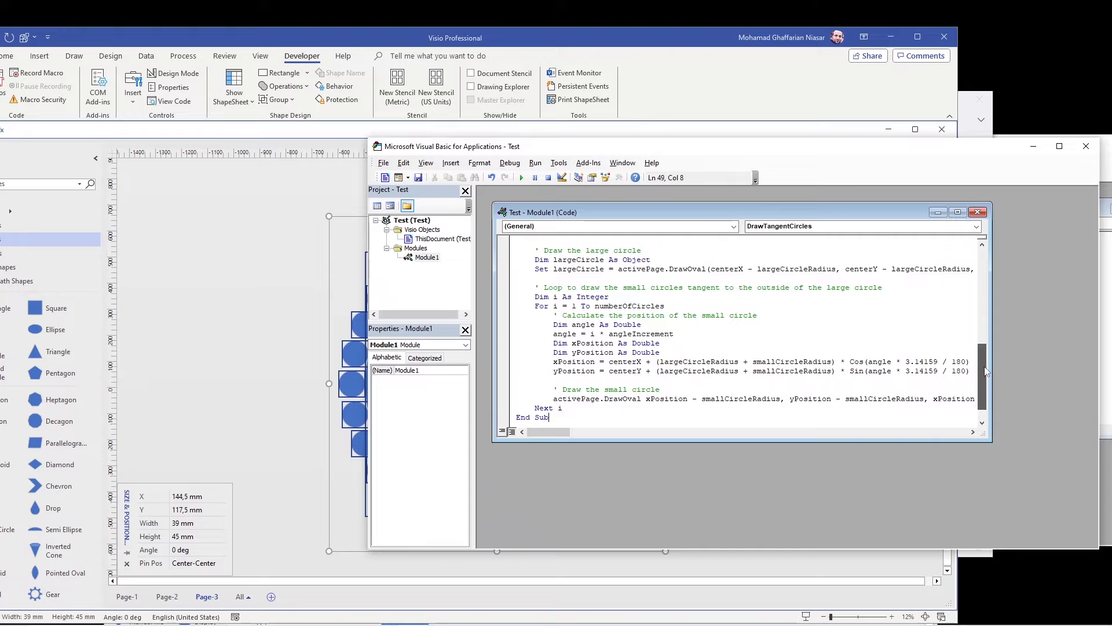
{"action": "scroll", "coordinate": [987, 371], "scroll_direction": "up", "scroll_amount": 5}
{"action": "left_click_drag", "start_coordinate": [983, 361], "coordinate": [981, 296]}
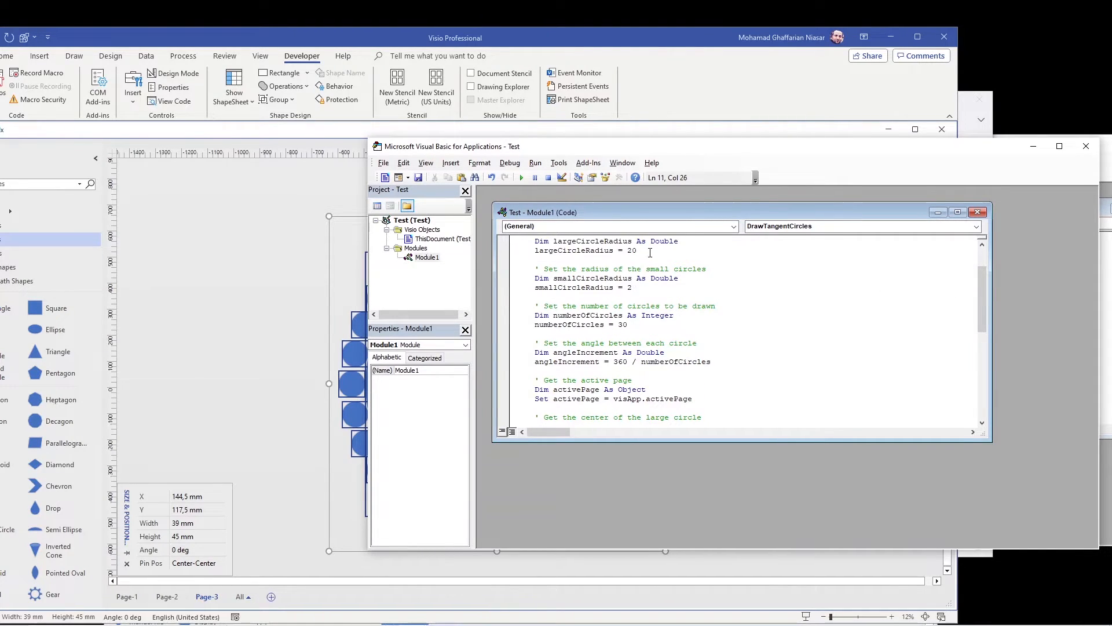
{"action": "left_click", "coordinate": [650, 251]}
{"action": "left_click", "coordinate": [645, 289]}
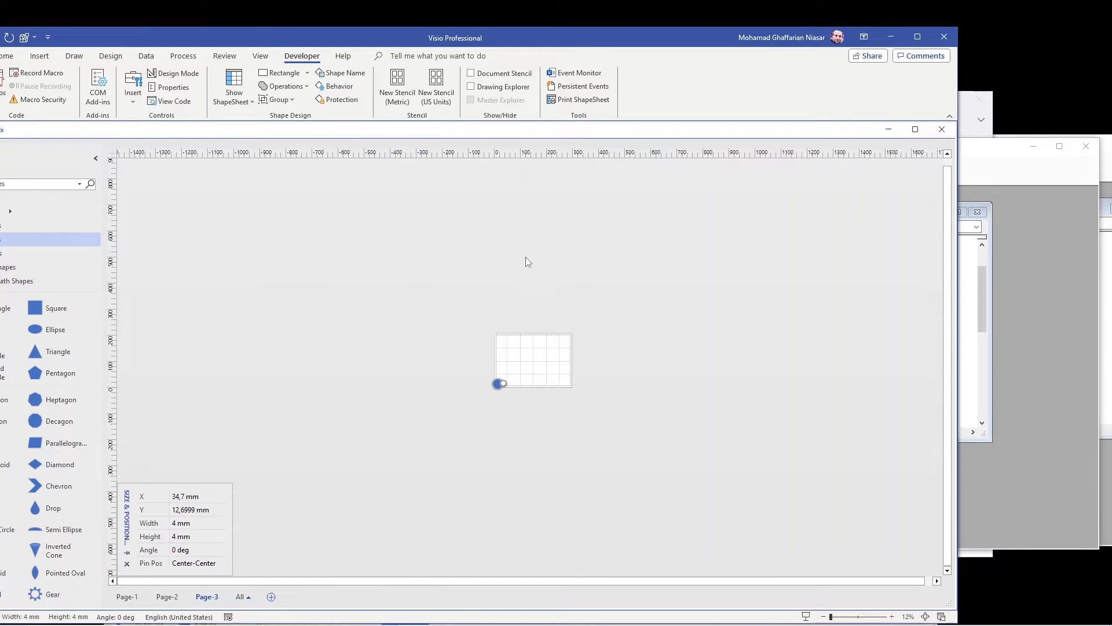
{"action": "scroll", "coordinate": [495, 379], "scroll_direction": "up", "scroll_amount": 8}
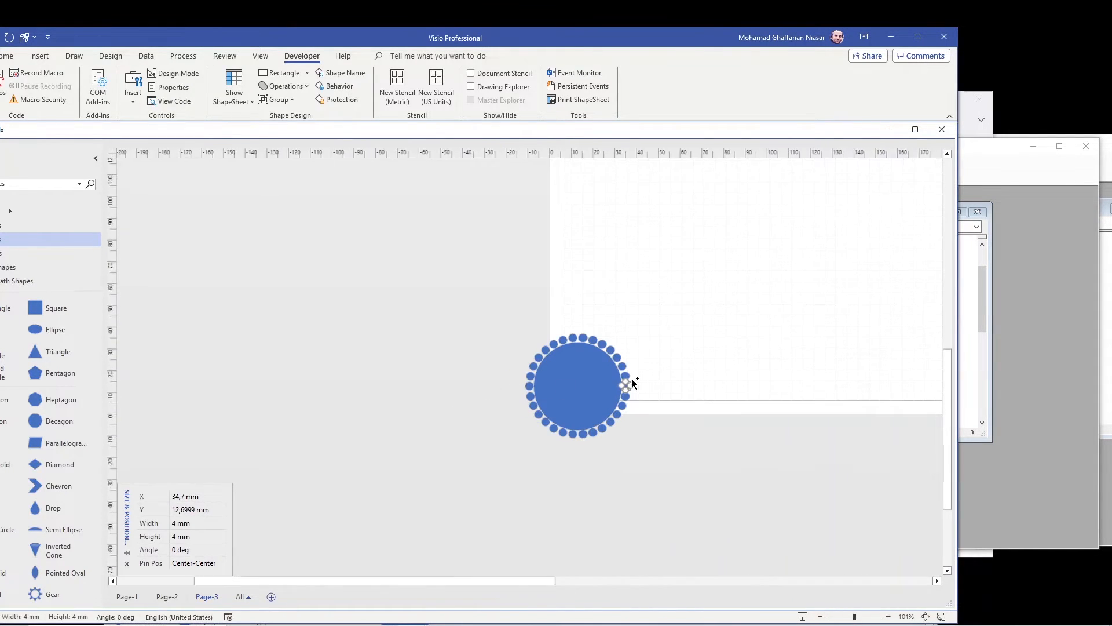
{"action": "left_click", "coordinate": [678, 374]}
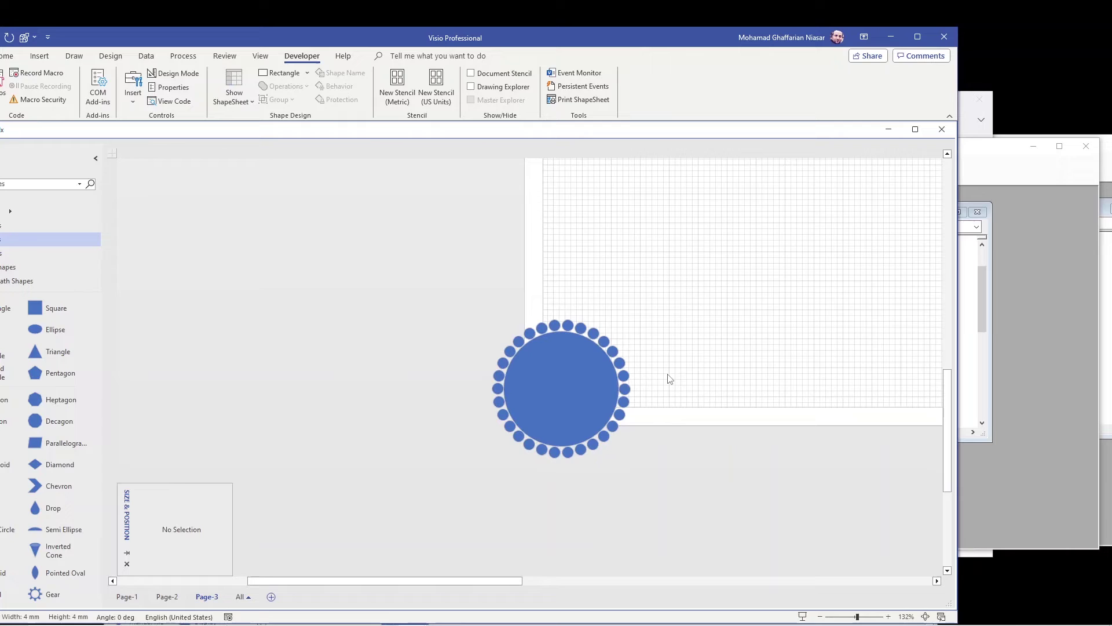
{"action": "left_click", "coordinate": [995, 303]}
{"action": "scroll", "coordinate": [675, 299], "scroll_direction": "down", "scroll_amount": 3}
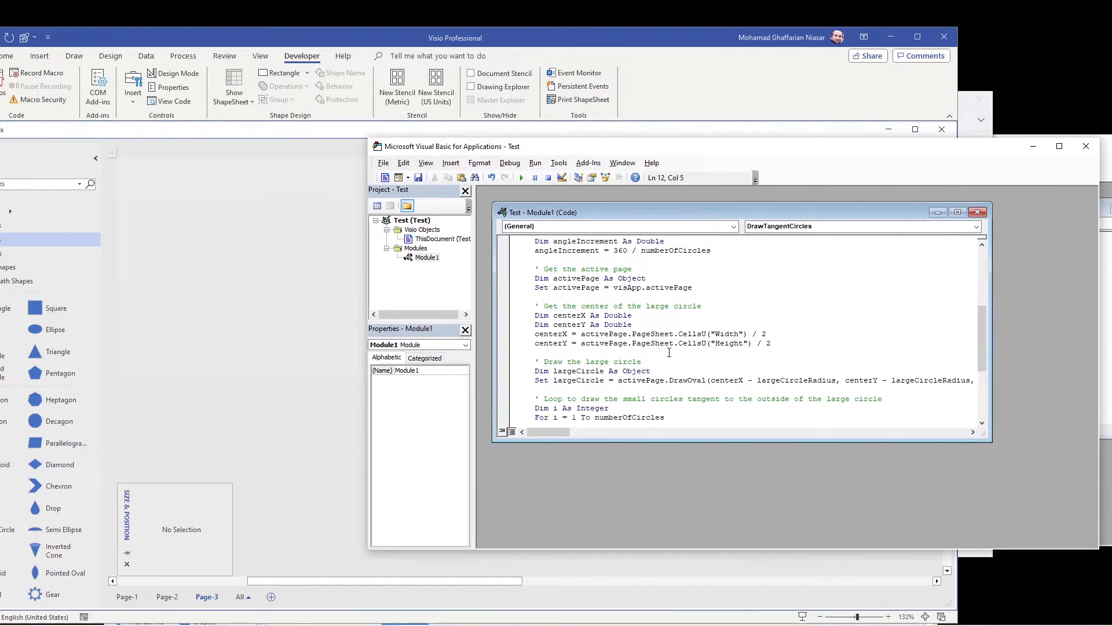
{"action": "scroll", "coordinate": [669, 347], "scroll_direction": "down", "scroll_amount": 3}
{"action": "scroll", "coordinate": [669, 357], "scroll_direction": "down", "scroll_amount": 2}
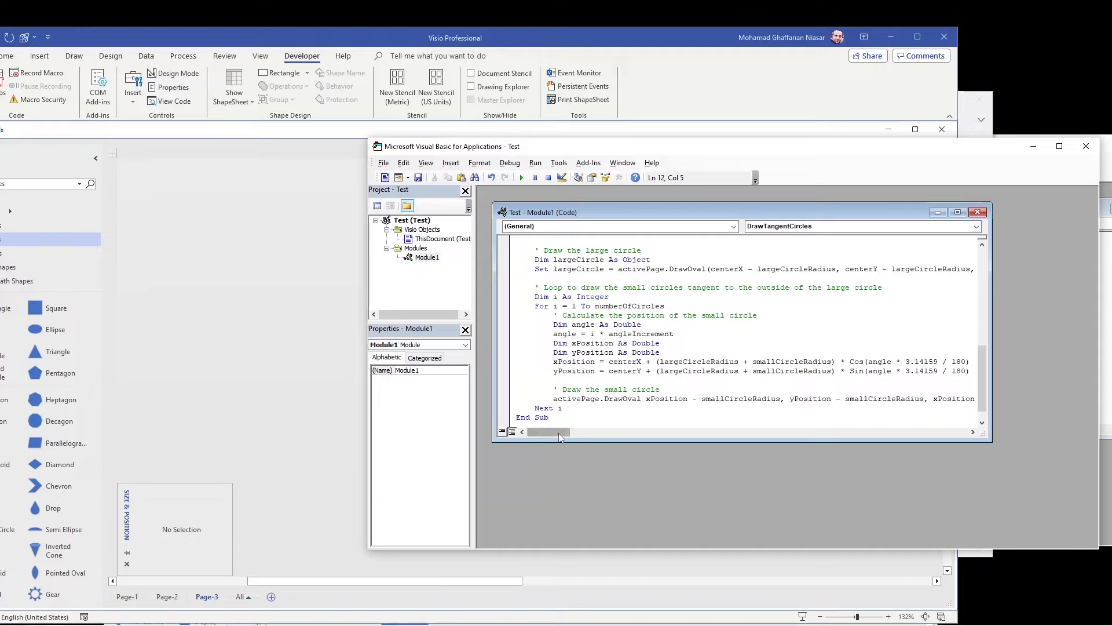
{"action": "scroll", "coordinate": [611, 372], "scroll_direction": "up", "scroll_amount": 3}
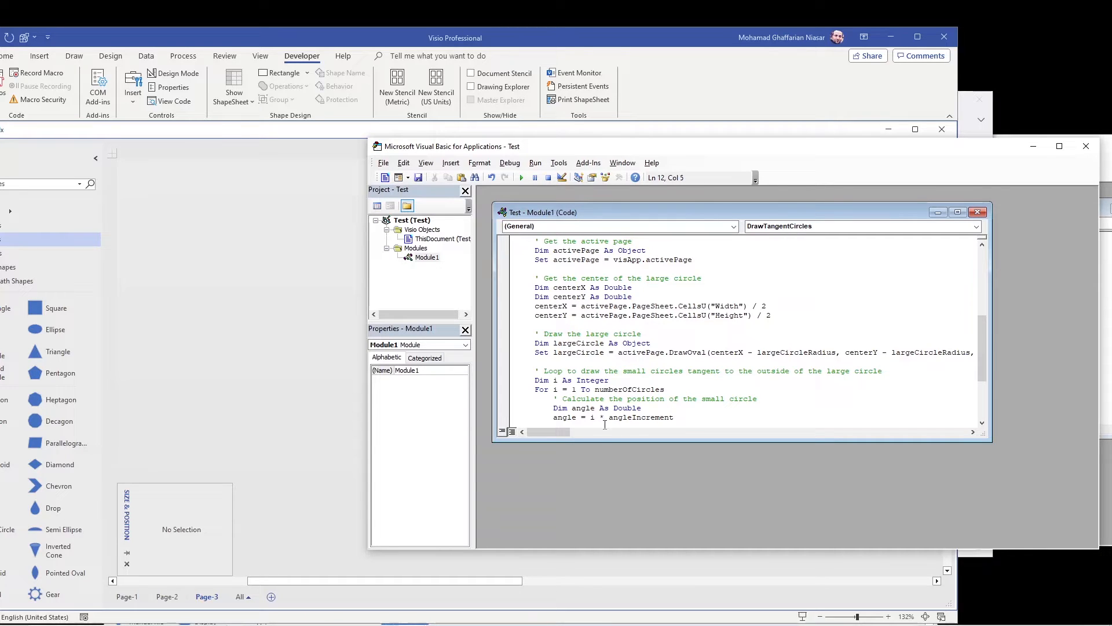
{"action": "mouse_move", "coordinate": [563, 432]}
{"action": "left_mouse_down"}
{"action": "mouse_move", "coordinate": [578, 435]}
{"action": "mouse_move", "coordinate": [526, 435]}
{"action": "left_mouse_up"}
Set centerX and centerY to 0 and delete all the old circles from the page.
{"action": "left_click_drag", "start_coordinate": [767, 306], "coordinate": [580, 315]}
{"action": "type", "text": "0"}
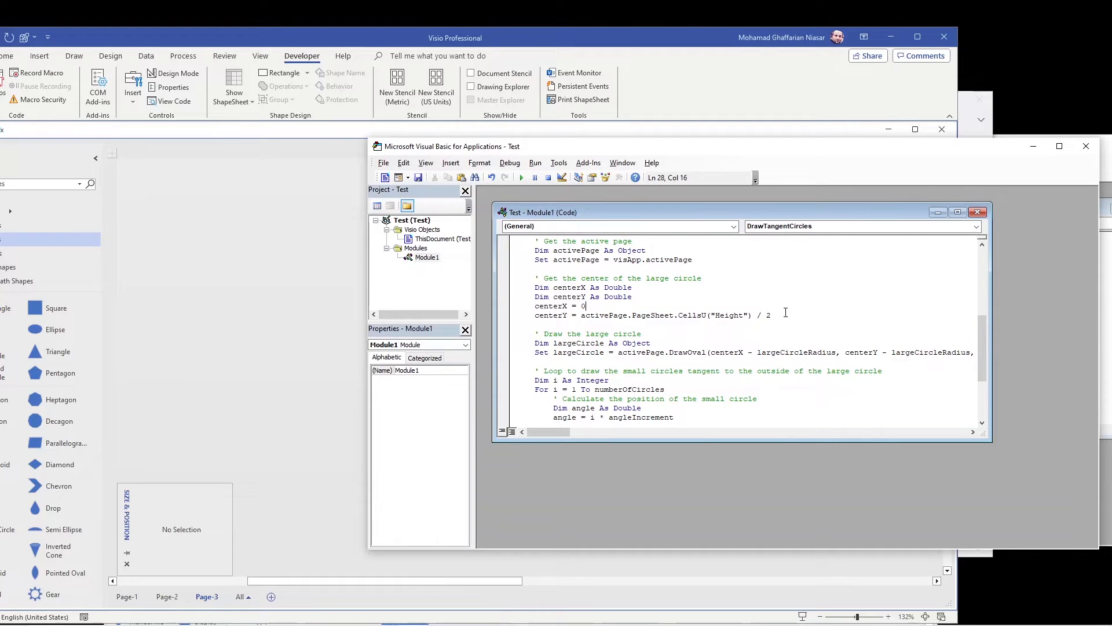
{"action": "left_click_drag", "start_coordinate": [771, 315], "coordinate": [581, 315]}
{"action": "type", "text": "0"}
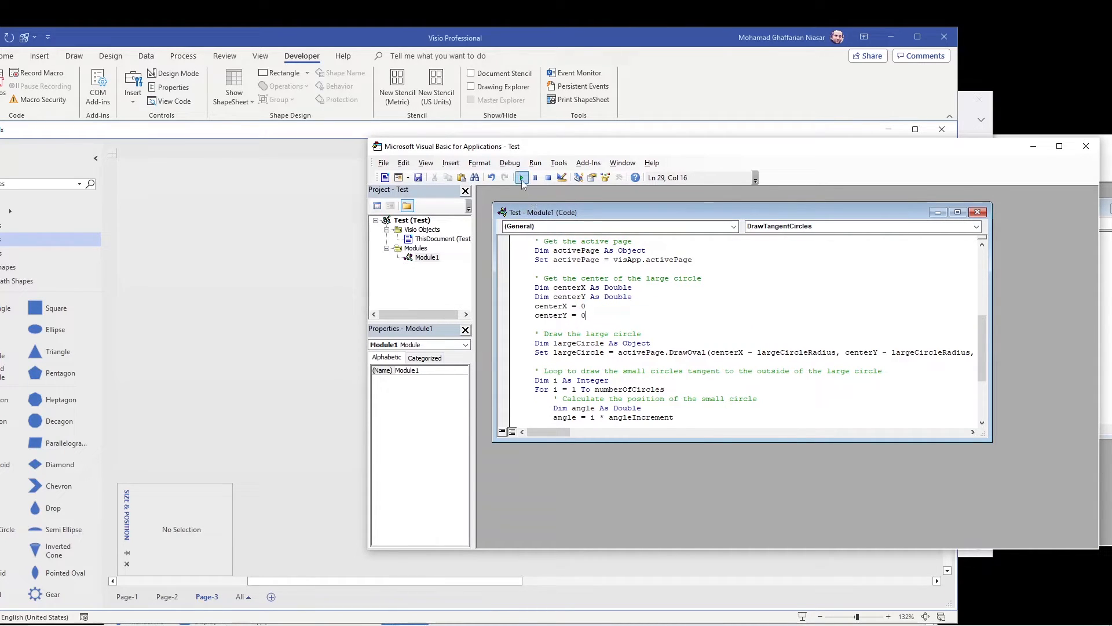
{"action": "key", "text": "F5"}
{"action": "key", "text": "ctrl+a"}
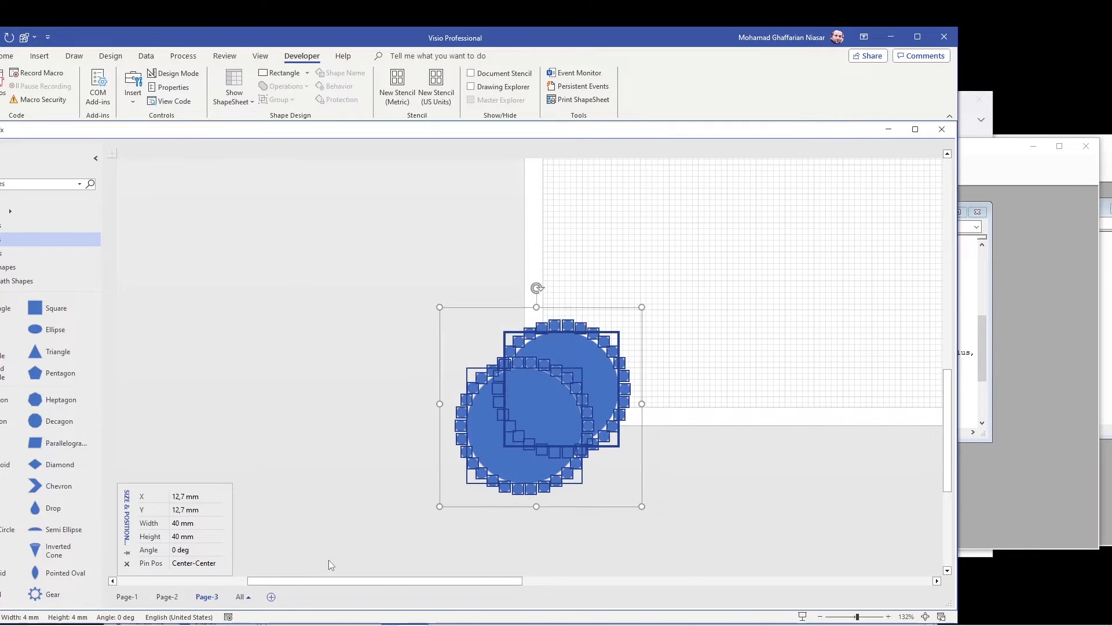
{"action": "key", "text": "Delete"}
Rerun the macro to draw one 40 mm ringed circle centred at the page origin and select it.
{"action": "left_click", "coordinate": [997, 345]}
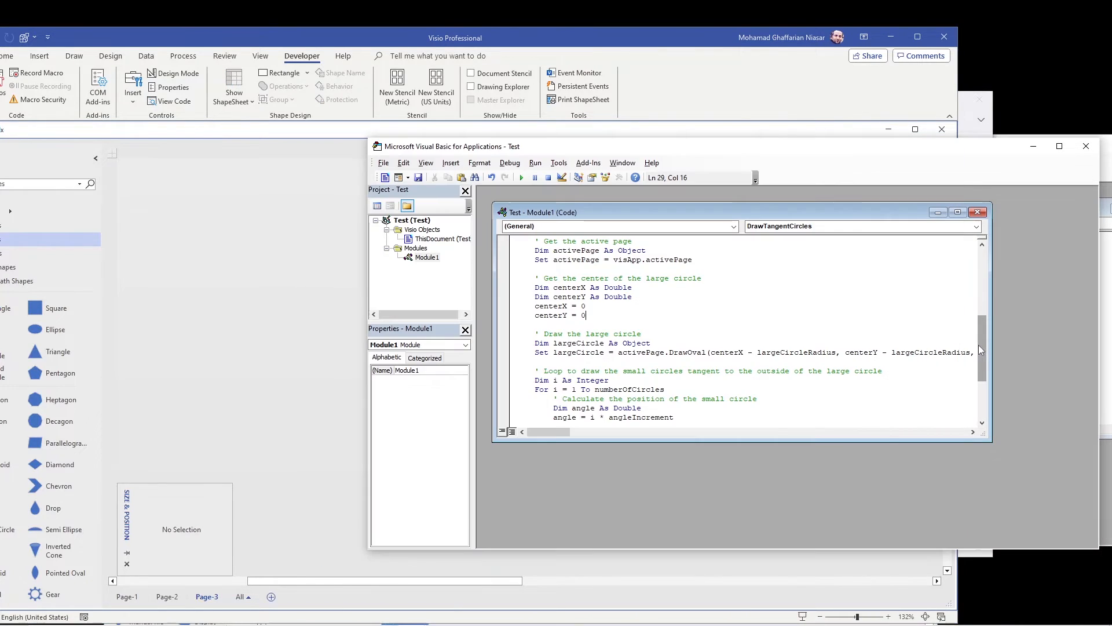
{"action": "key", "text": "F5"}
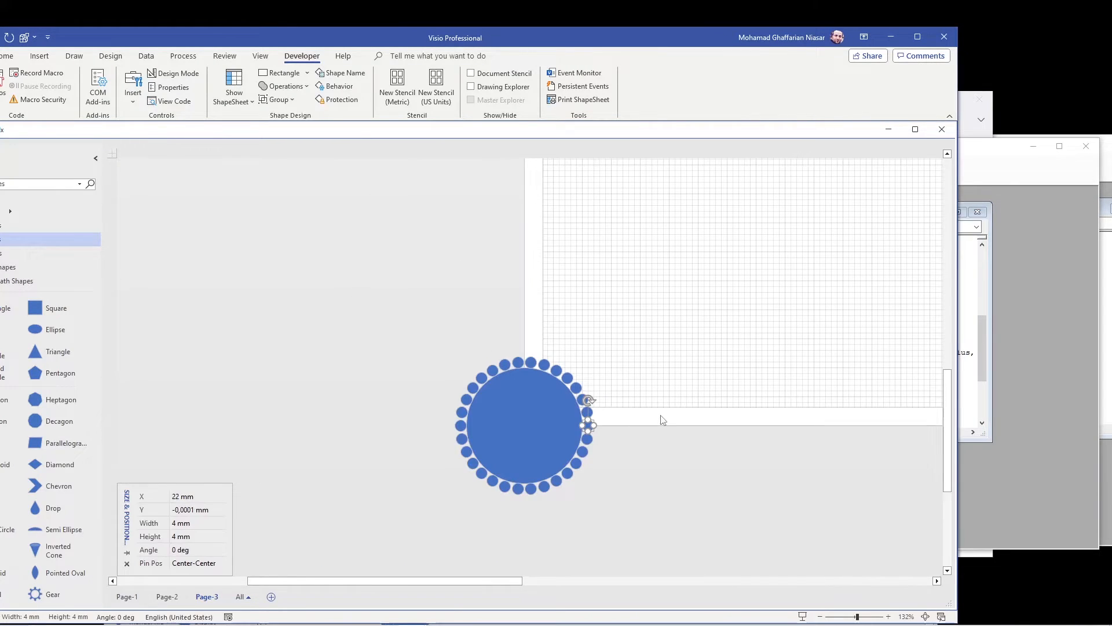
{"action": "left_click", "coordinate": [658, 345]}
{"action": "left_click_drag", "start_coordinate": [661, 328], "coordinate": [413, 522]}
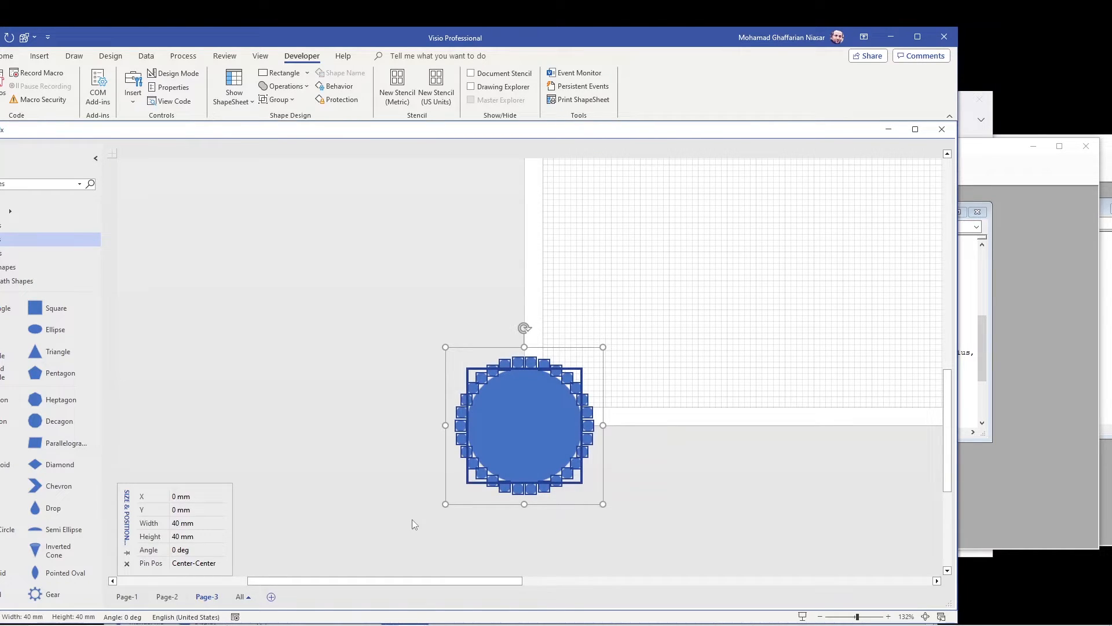
{"action": "left_click_drag", "start_coordinate": [536, 43], "coordinate": [579, 40]}
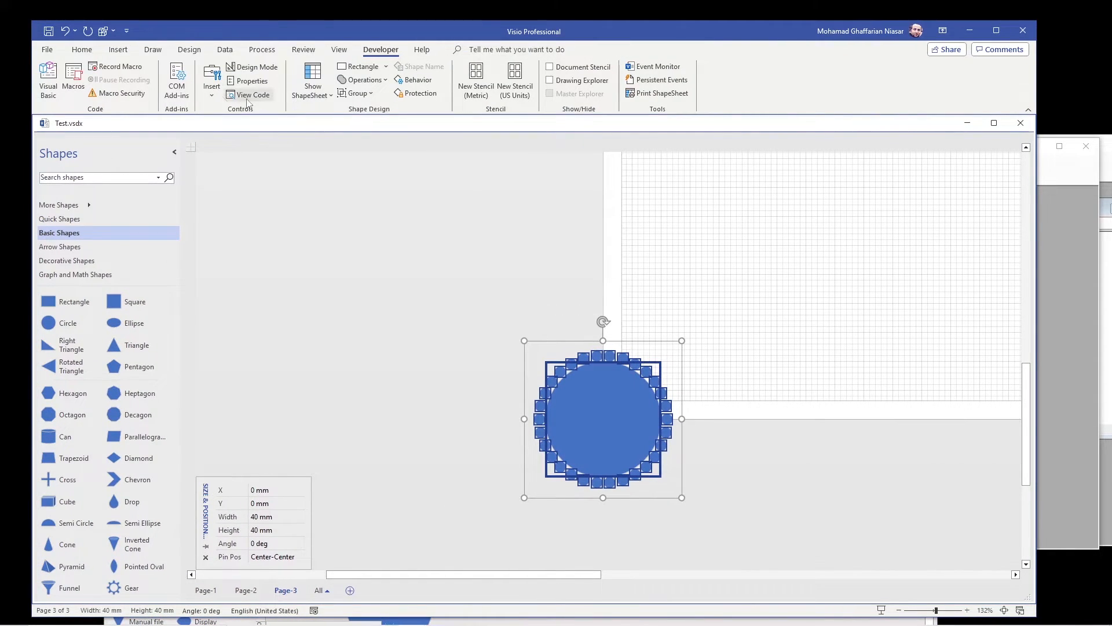
Fill the small tangent circles bright blue from the Home Fill colours.
{"action": "left_click", "coordinate": [81, 49]}
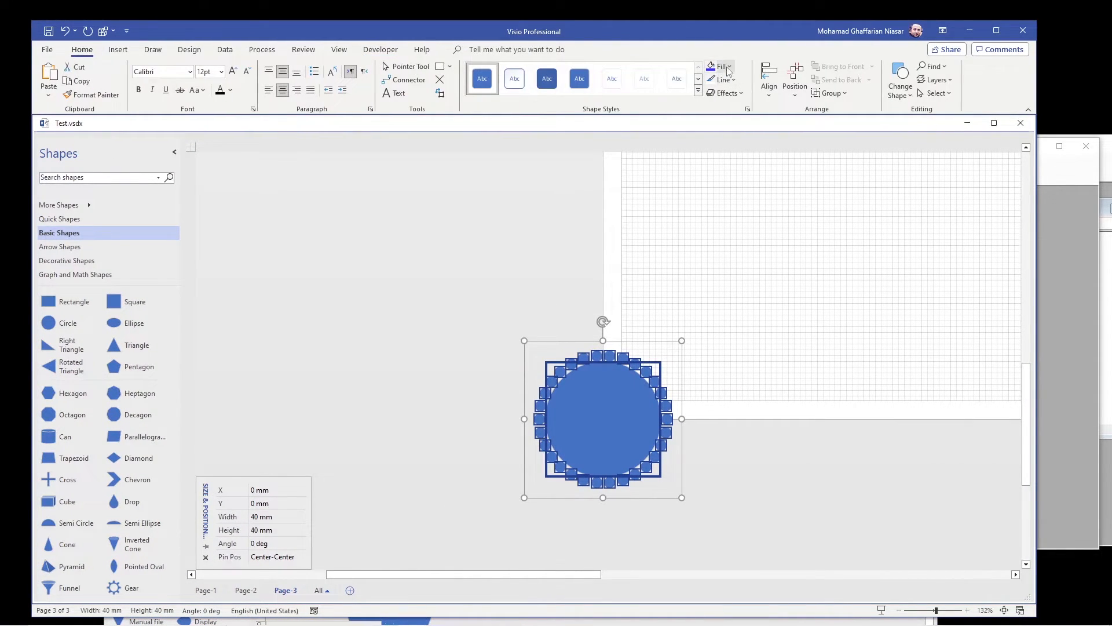
{"action": "left_click", "coordinate": [727, 68]}
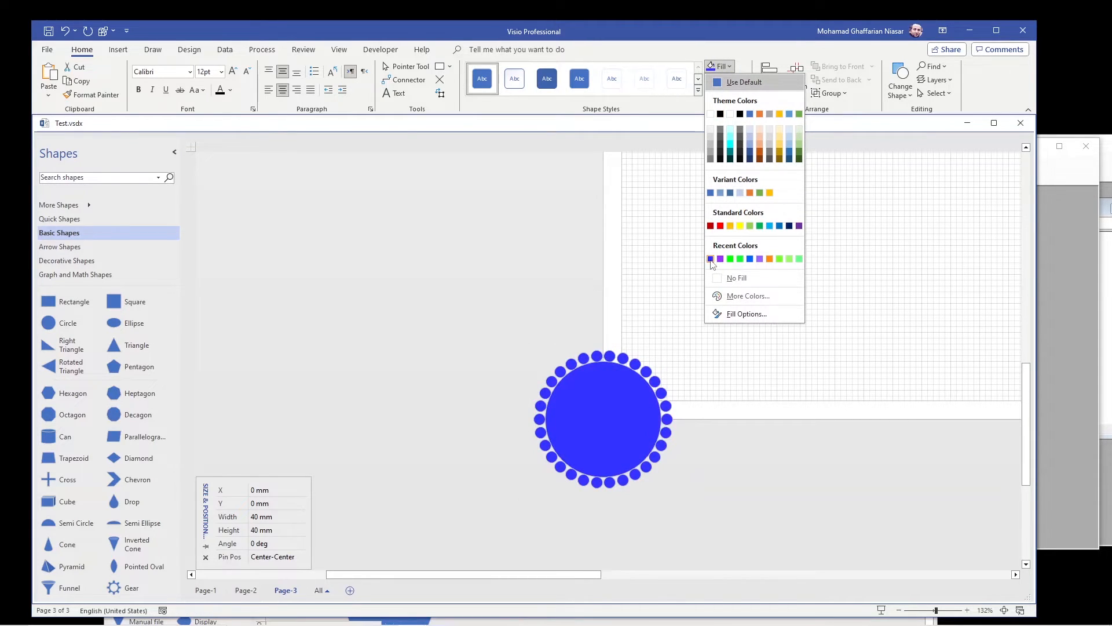
{"action": "left_click", "coordinate": [711, 259]}
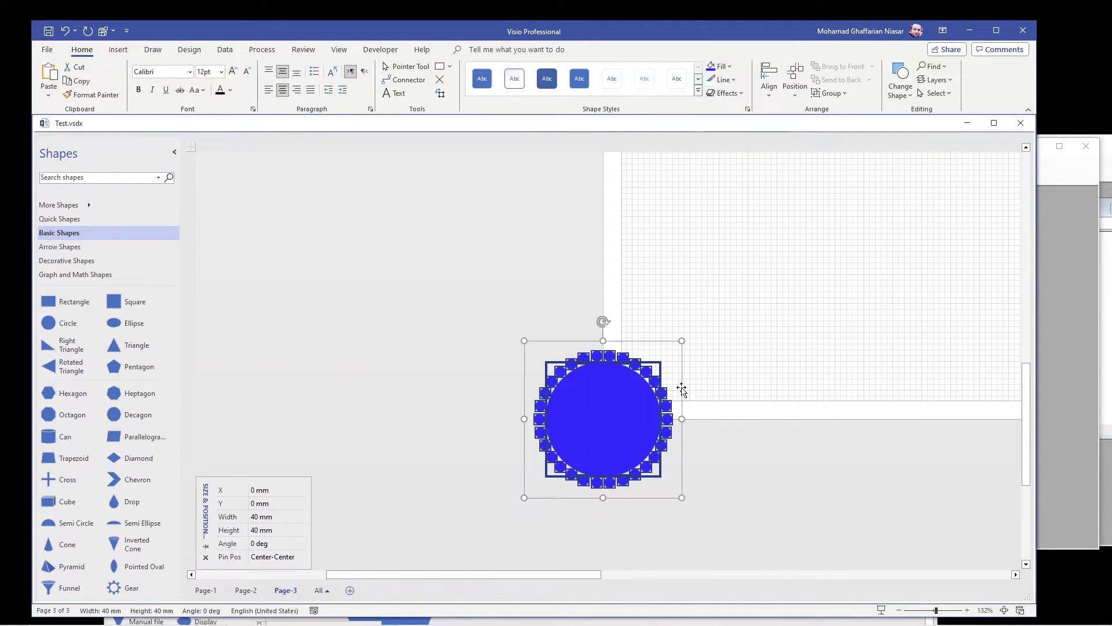
Set the large central circle to No Fill.
{"action": "left_click", "coordinate": [726, 68]}
{"action": "left_click", "coordinate": [719, 133]}
{"action": "left_click", "coordinate": [717, 268]}
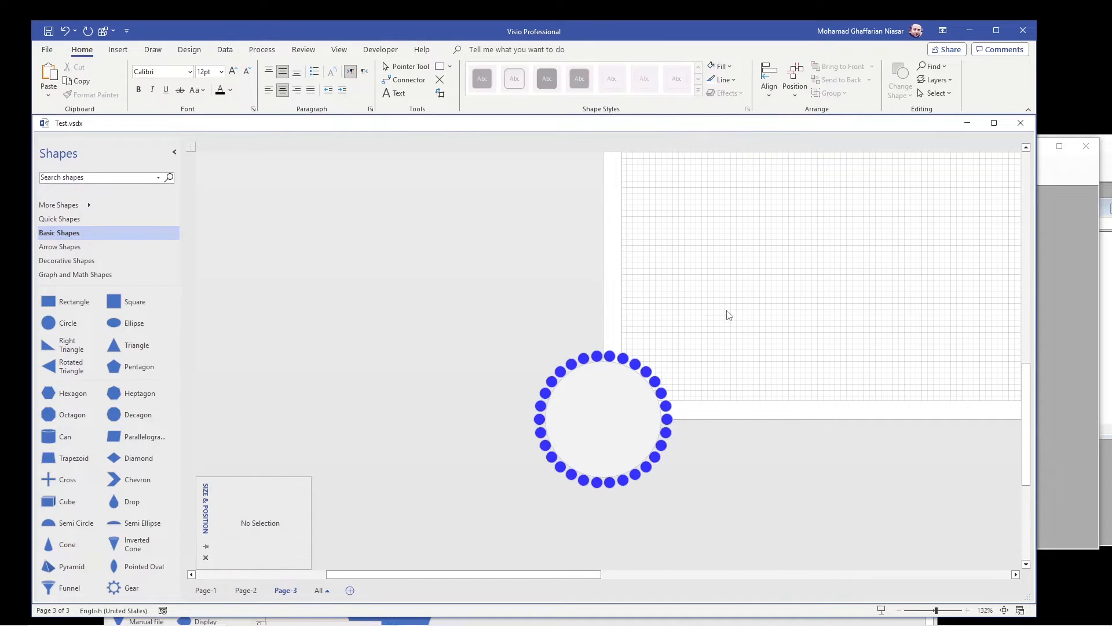
Give the circles dark blue outlines via the Line colours, then select the large circle.
{"action": "left_click", "coordinate": [602, 382]}
{"action": "left_click", "coordinate": [733, 79]}
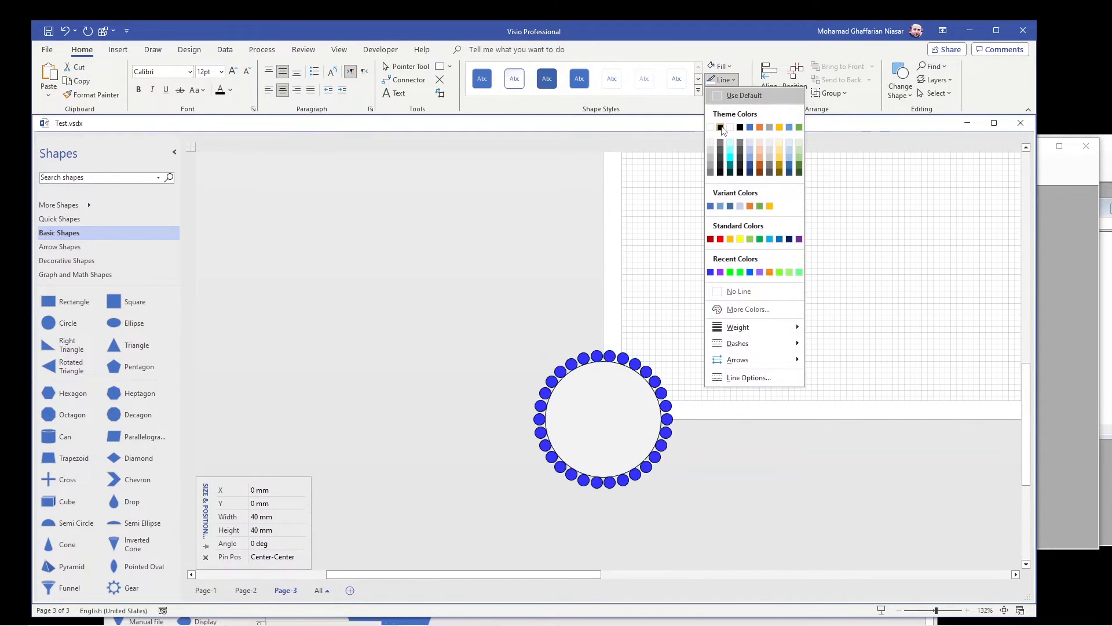
{"action": "left_click", "coordinate": [711, 271]}
{"action": "left_click", "coordinate": [735, 387]}
{"action": "left_click", "coordinate": [634, 417]}
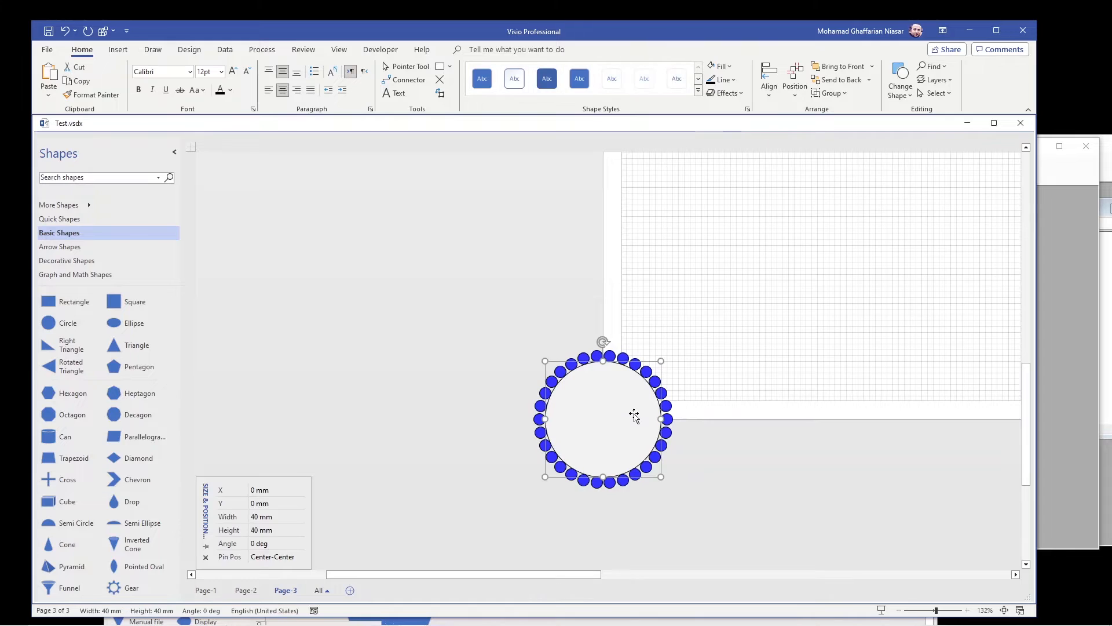
{"action": "right_click", "coordinate": [643, 422]}
Paste a copy of the large circle and size it to 15 mm wide by 15 mm high.
{"action": "left_click", "coordinate": [696, 435]}
{"action": "right_click", "coordinate": [709, 314]}
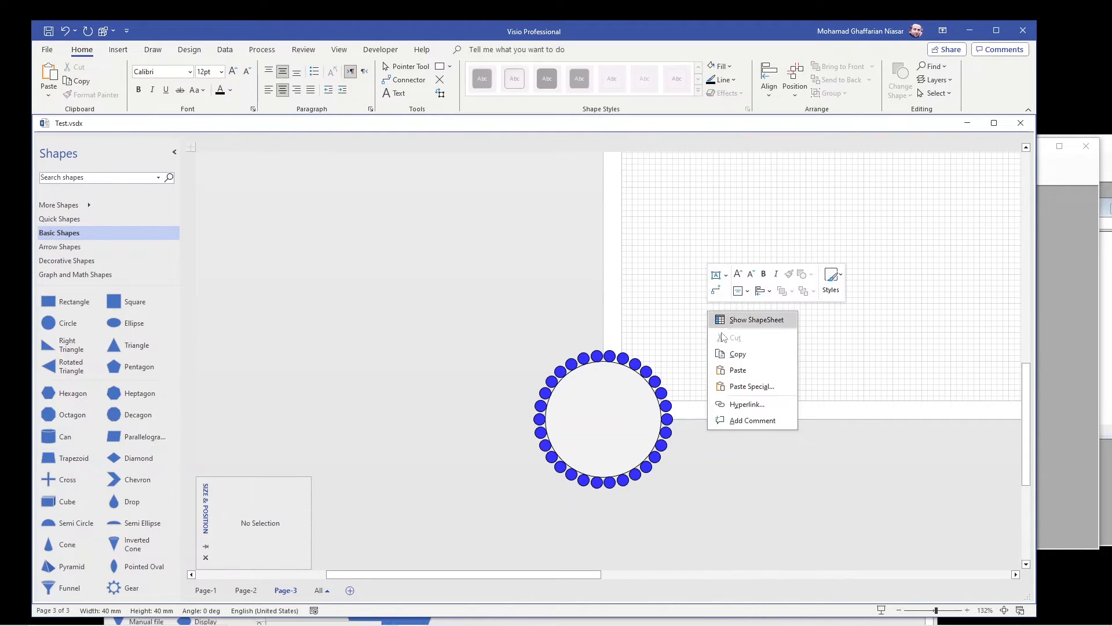
{"action": "left_click", "coordinate": [730, 355]}
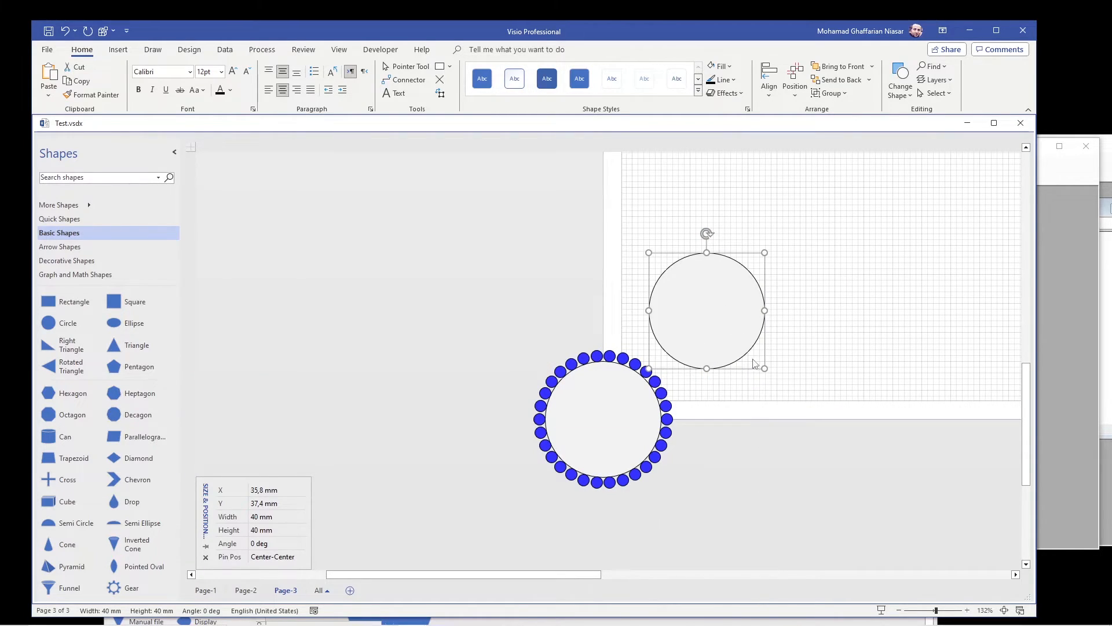
{"action": "left_click", "coordinate": [256, 517]}
{"action": "type", "text": "15"}
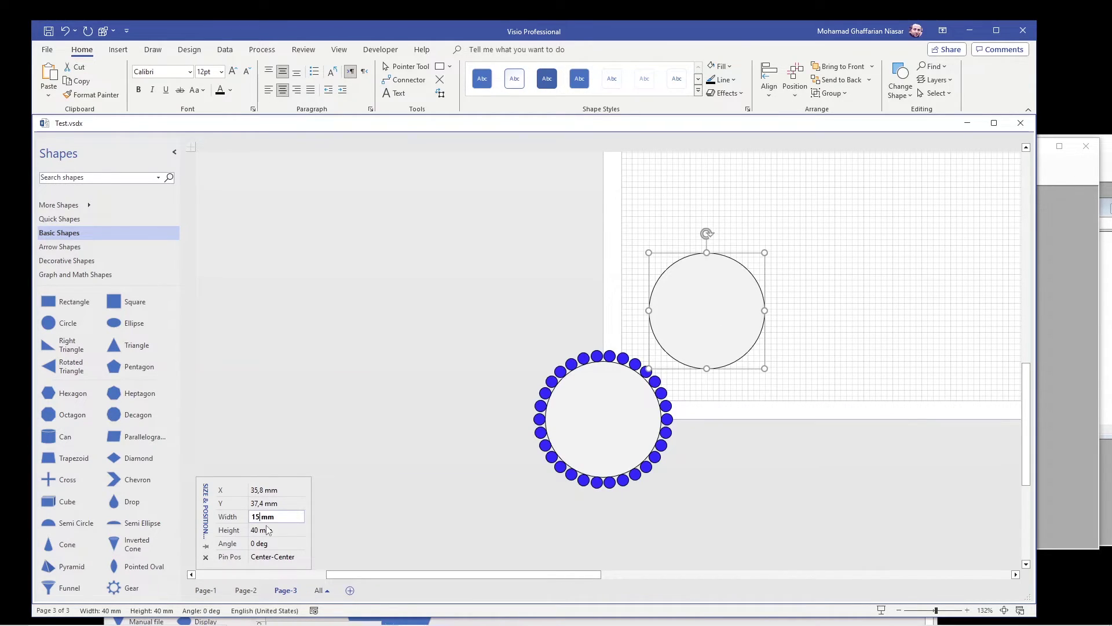
{"action": "left_click", "coordinate": [265, 530]}
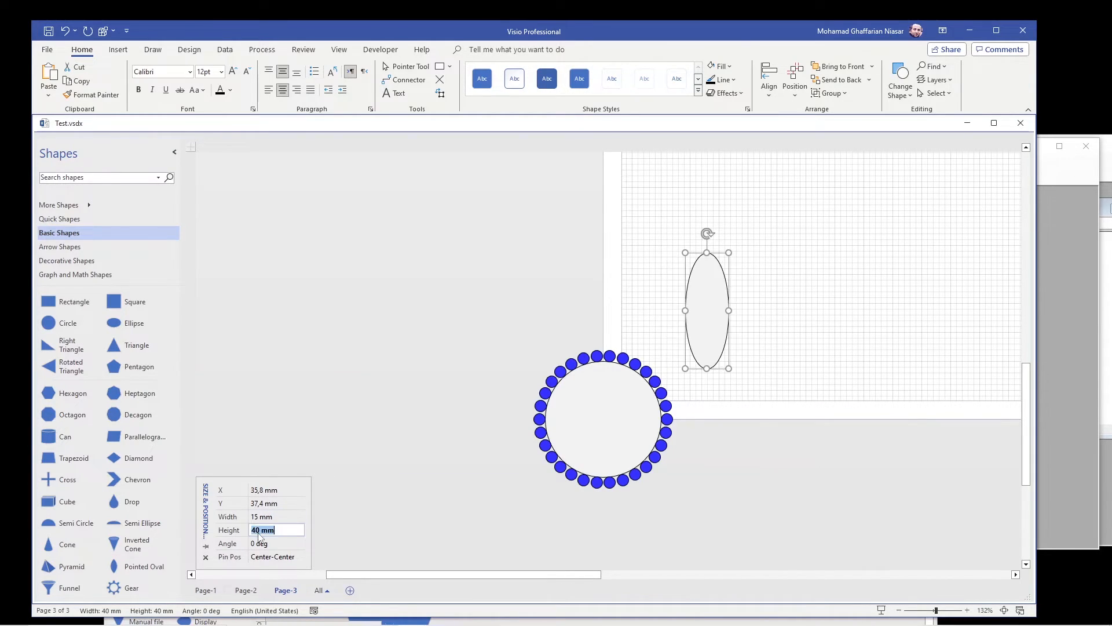
{"action": "double_click", "coordinate": [256, 530]}
{"action": "type", "text": "15"}
{"action": "left_click", "coordinate": [265, 490]}
Centre the 15 mm circle at X 0 mm, Y 0 mm inside the ringed circle.
{"action": "double_click", "coordinate": [266, 489]}
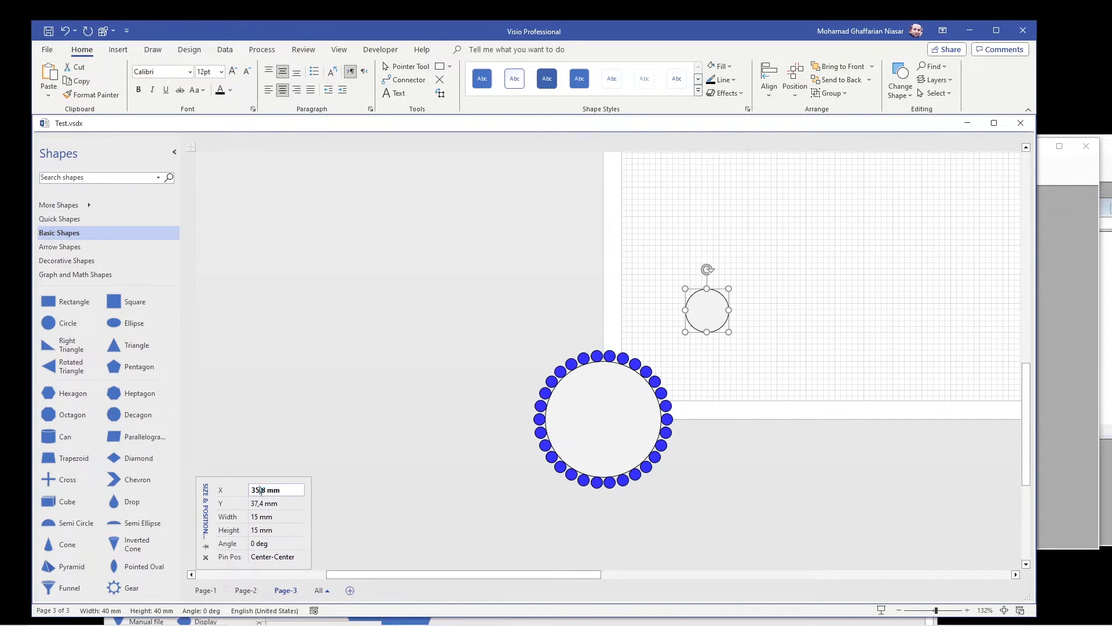
{"action": "type", "text": "0"}
{"action": "left_click", "coordinate": [270, 503]}
{"action": "double_click", "coordinate": [270, 504]}
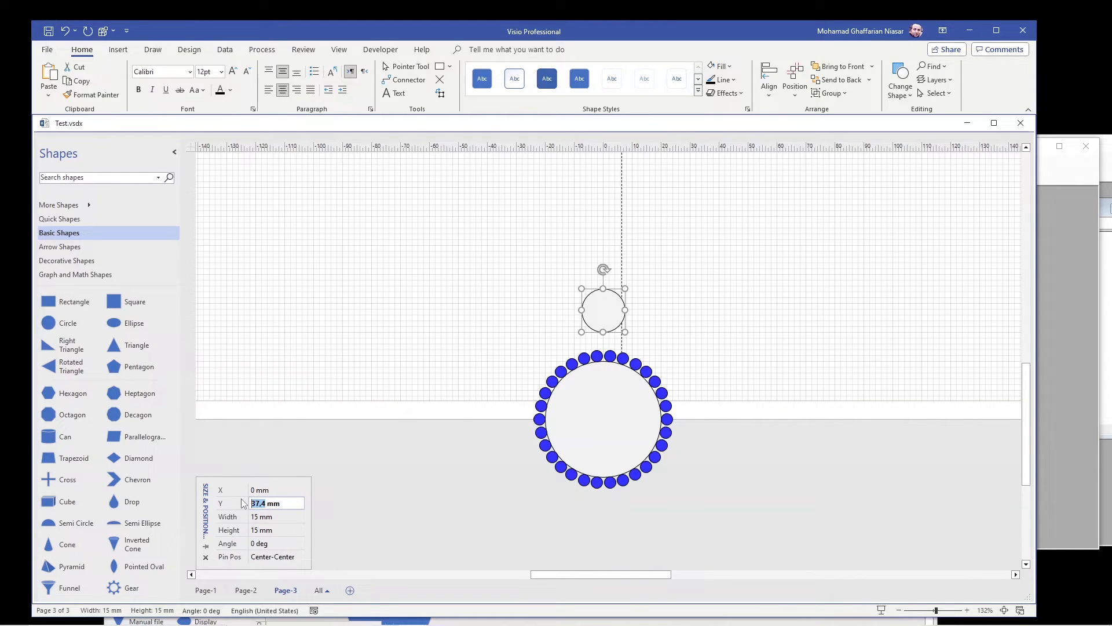
{"action": "type", "text": "0"}
{"action": "key", "text": "Return"}
{"action": "left_click", "coordinate": [364, 493]}
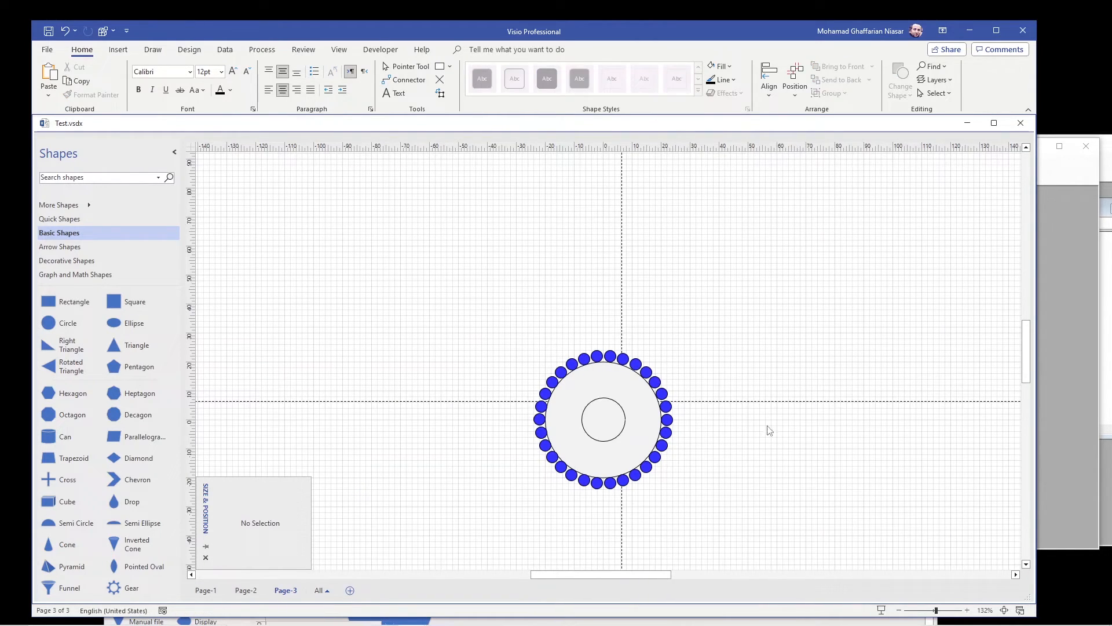
{"action": "left_click", "coordinate": [618, 428]}
Paste another duplicate of the large 40 mm circle.
{"action": "right_click", "coordinate": [663, 356]}
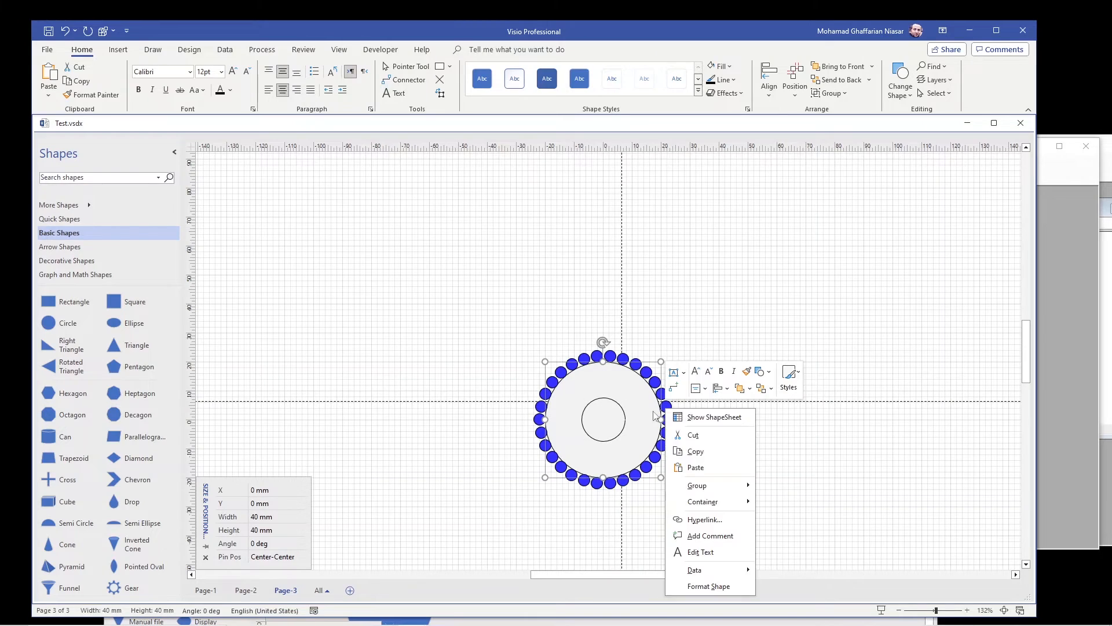
{"action": "key", "text": "Escape"}
{"action": "key", "text": "ctrl+v"}
Size the duplicate to 38 mm by 38 mm and position it at X 0, Y 0.
{"action": "left_click", "coordinate": [267, 489]}
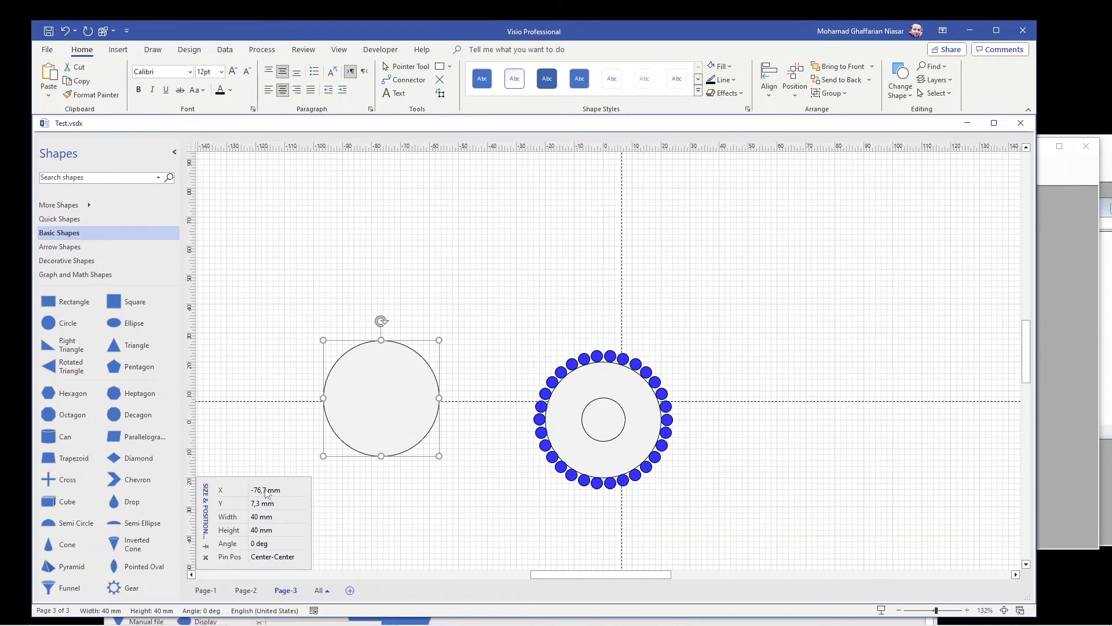
{"action": "type", "text": "0"}
{"action": "key", "text": "Return"}
{"action": "left_click", "coordinate": [260, 517]}
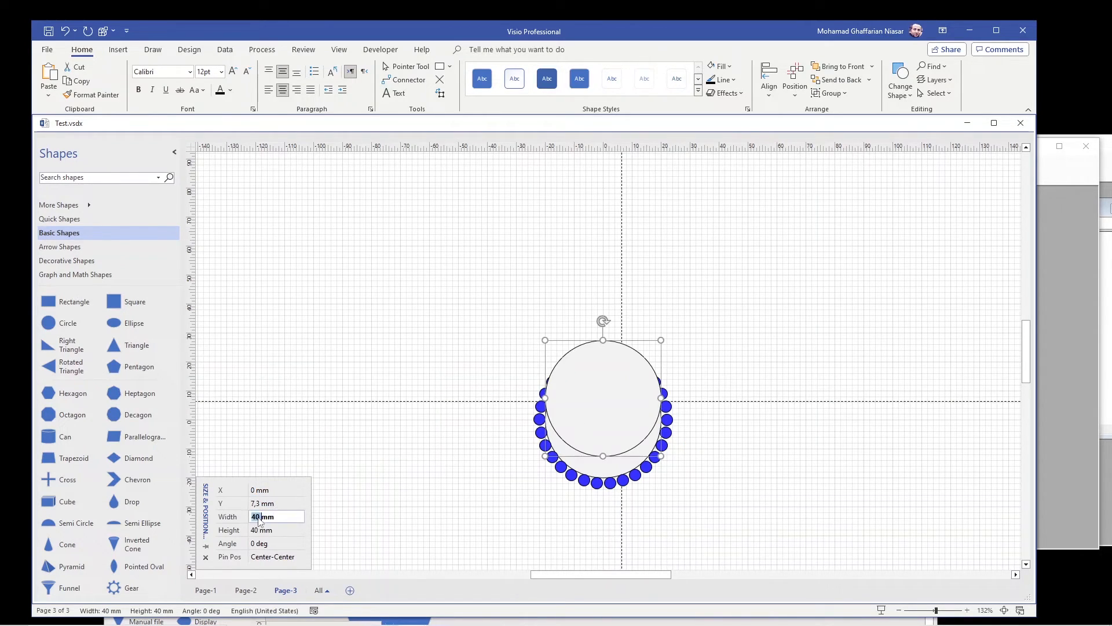
{"action": "type", "text": "38"}
{"action": "key", "text": "Return"}
{"action": "left_click", "coordinate": [262, 530]}
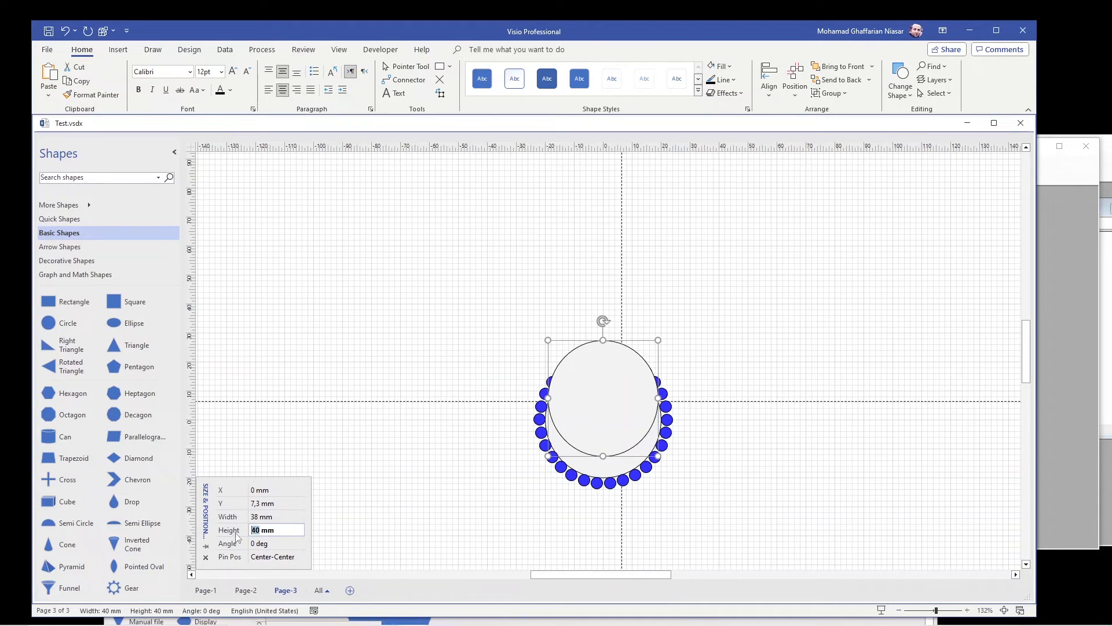
{"action": "type", "text": "38"}
{"action": "key", "text": "Return"}
{"action": "left_click", "coordinate": [261, 503]}
{"action": "type", "text": "0"}
{"action": "key", "text": "Return"}
{"action": "left_click", "coordinate": [420, 443]}
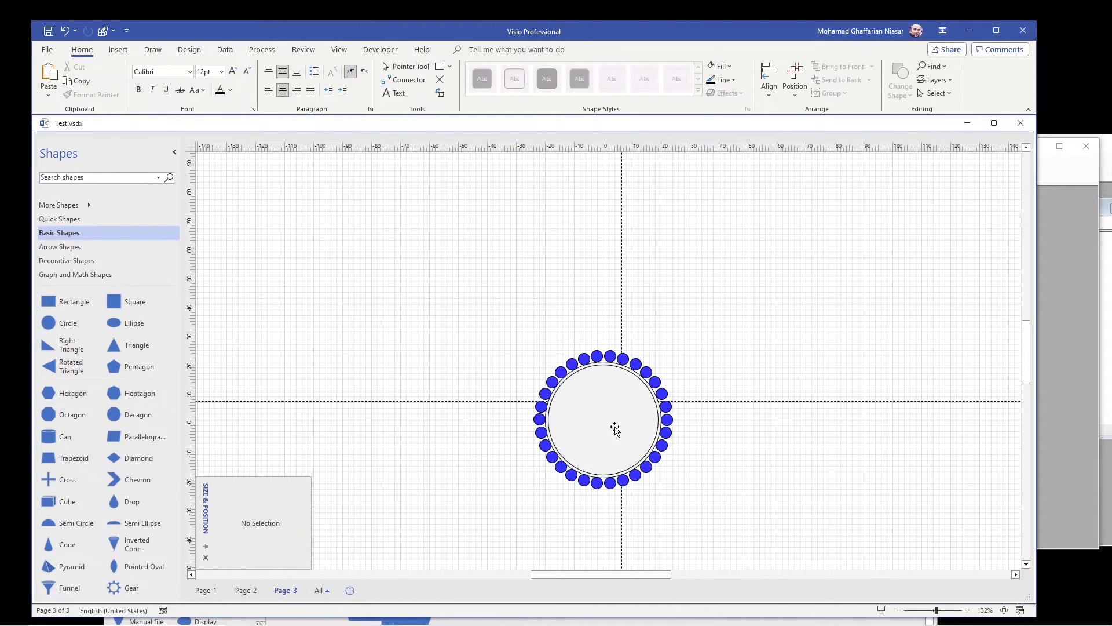
Send the 38 mm circle behind the other shapes.
{"action": "left_click", "coordinate": [613, 426]}
{"action": "left_click", "coordinate": [841, 79]}
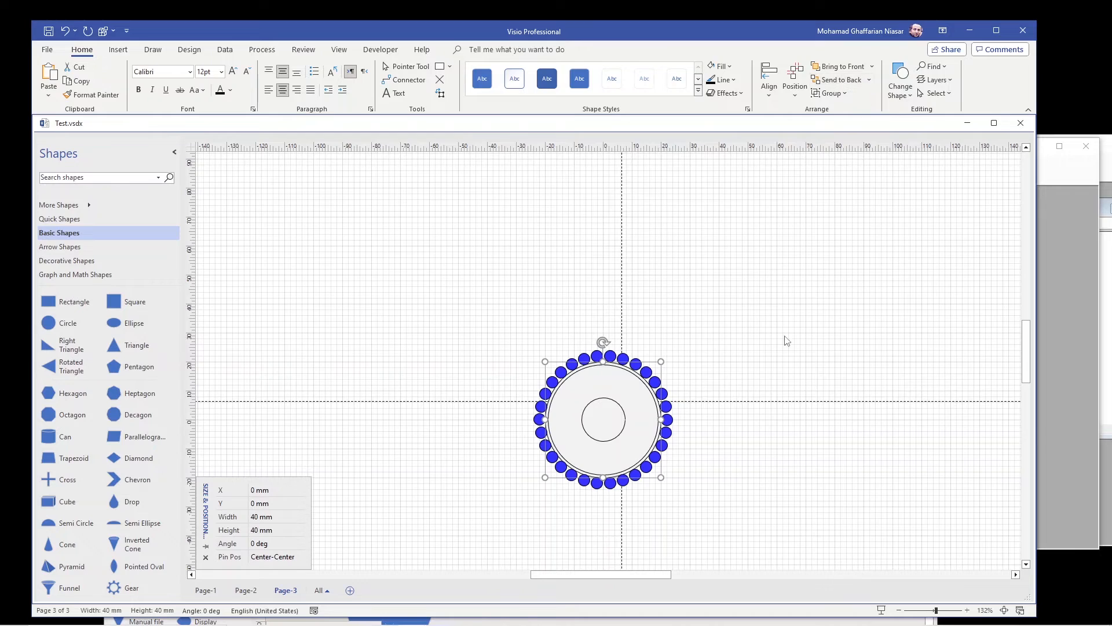
{"action": "key", "text": "Escape"}
Fill the big 40 mm circle dark grey to form the inner ring.
{"action": "left_click", "coordinate": [643, 379]}
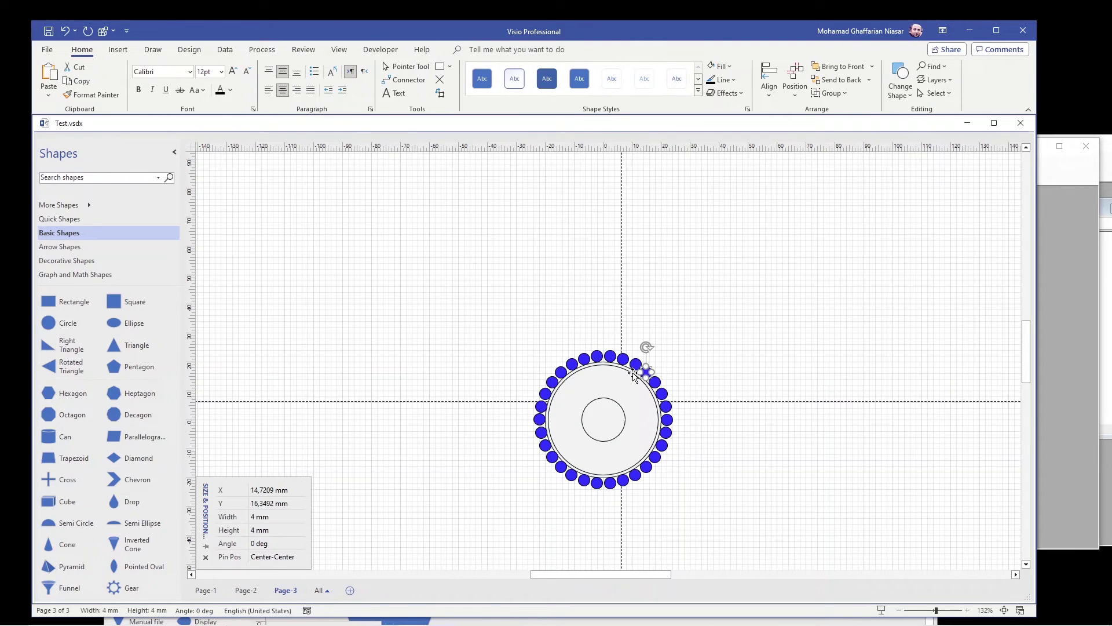
{"action": "left_click", "coordinate": [727, 380]}
{"action": "scroll", "coordinate": [609, 374], "scroll_direction": "up", "scroll_amount": 3}
{"action": "left_click", "coordinate": [602, 368]}
{"action": "left_click", "coordinate": [730, 67]}
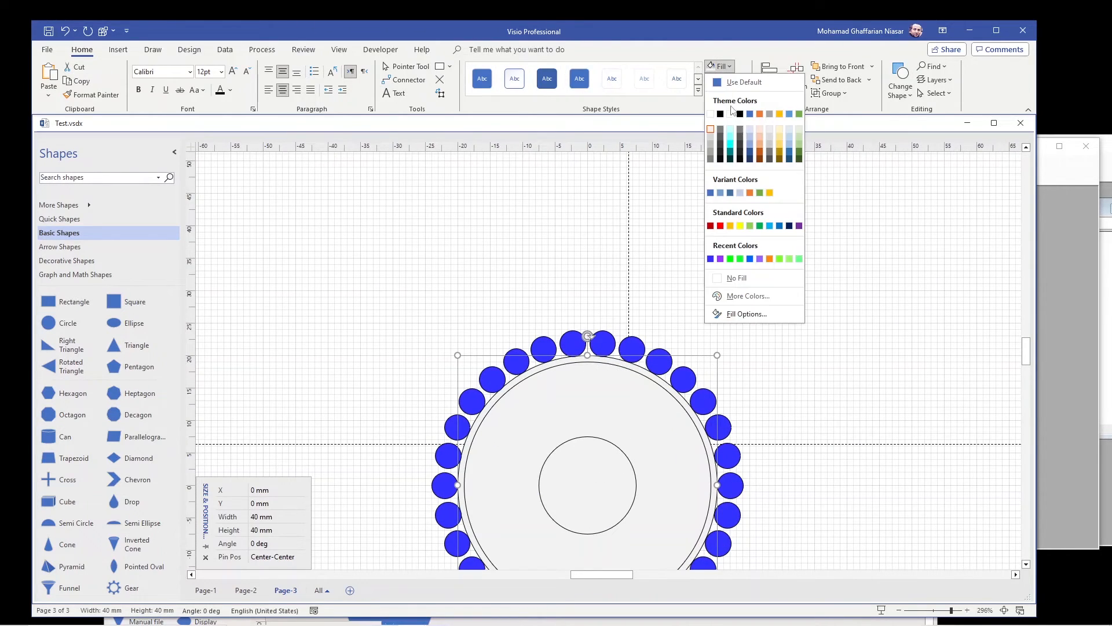
{"action": "left_click", "coordinate": [714, 161]}
Fill the small 15 mm centre circle golden yellow.
{"action": "left_click", "coordinate": [609, 461]}
{"action": "left_click", "coordinate": [730, 66]}
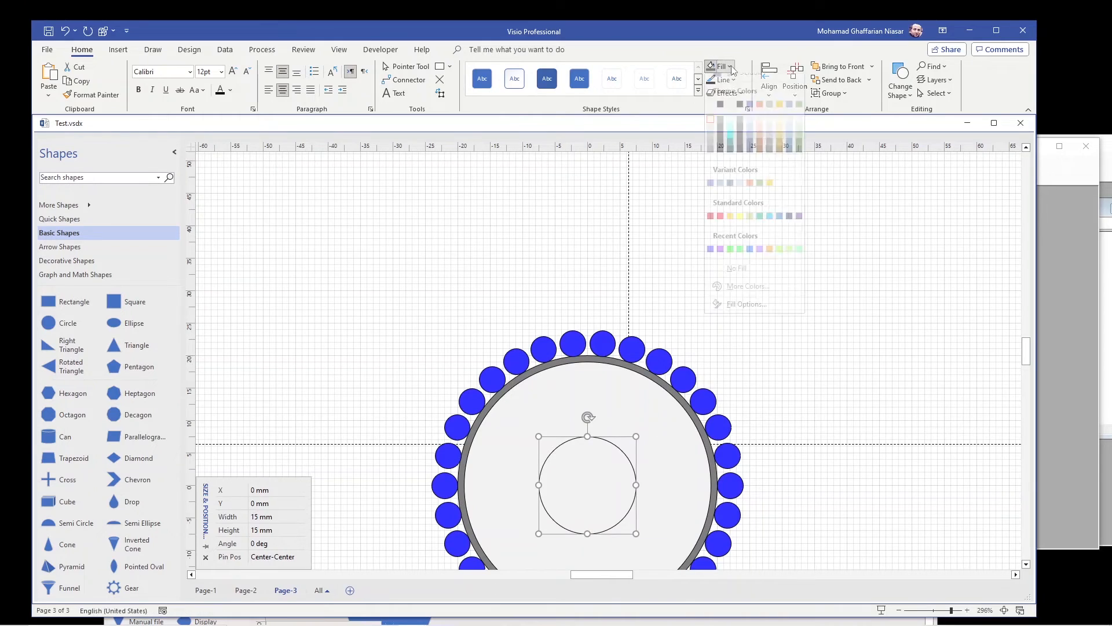
{"action": "left_click", "coordinate": [730, 226]}
{"action": "left_click", "coordinate": [365, 487]}
{"action": "scroll", "coordinate": [539, 461], "scroll_direction": "down", "scroll_amount": 3}
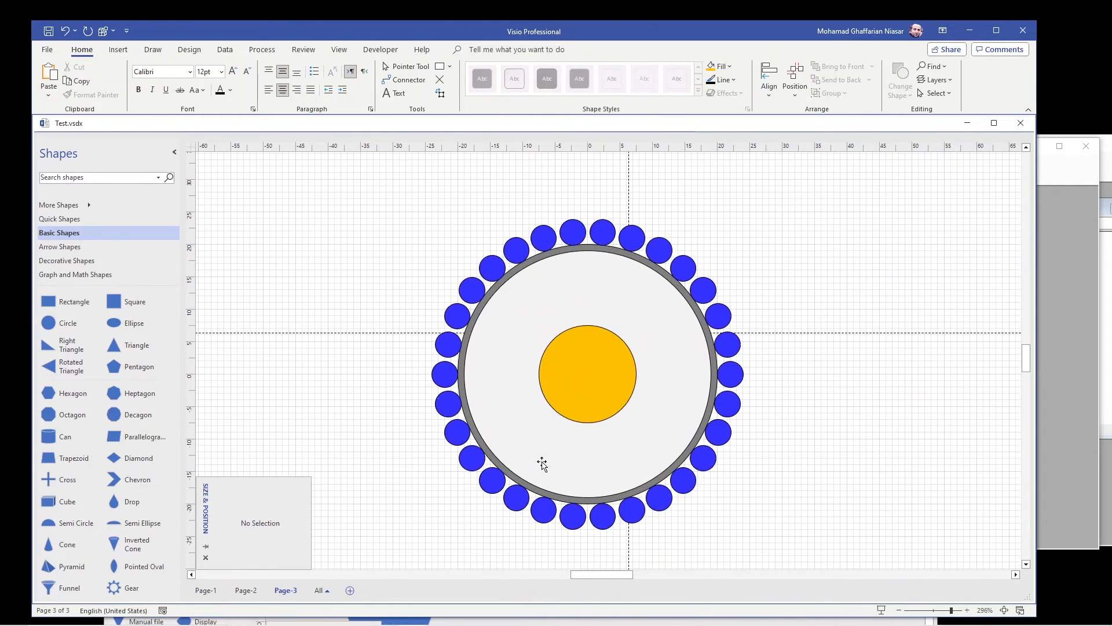
Copy the 38 mm white circle, paste it and move the copy over the ring.
{"action": "right_click", "coordinate": [704, 287]}
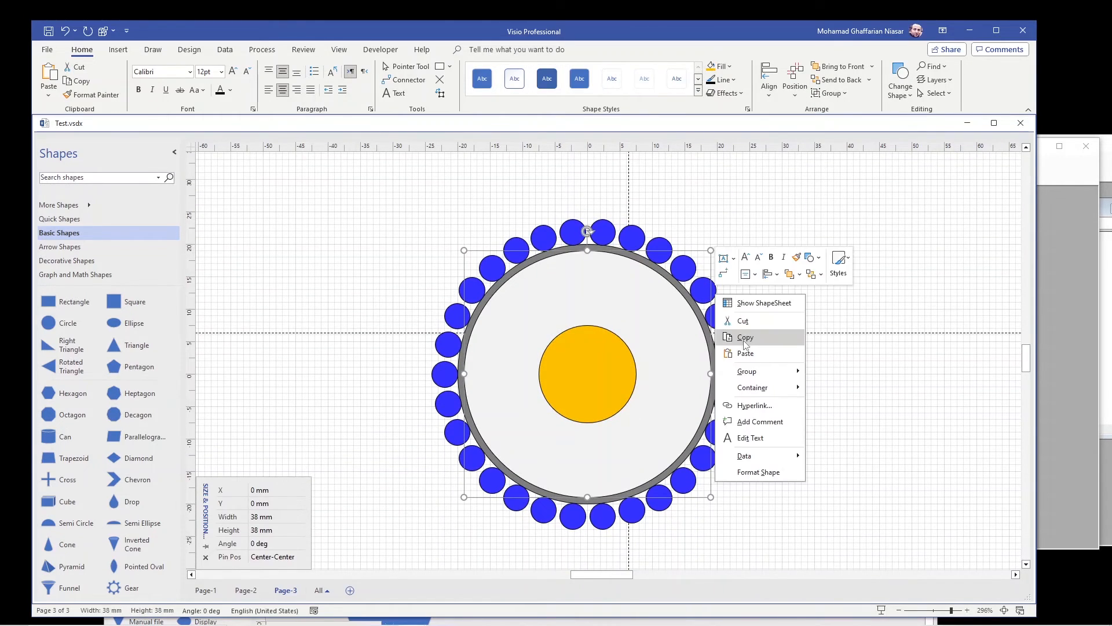
{"action": "left_click", "coordinate": [730, 303]}
{"action": "right_click", "coordinate": [738, 205]}
{"action": "left_click", "coordinate": [774, 293]}
{"action": "left_click_drag", "start_coordinate": [779, 297], "coordinate": [574, 335]}
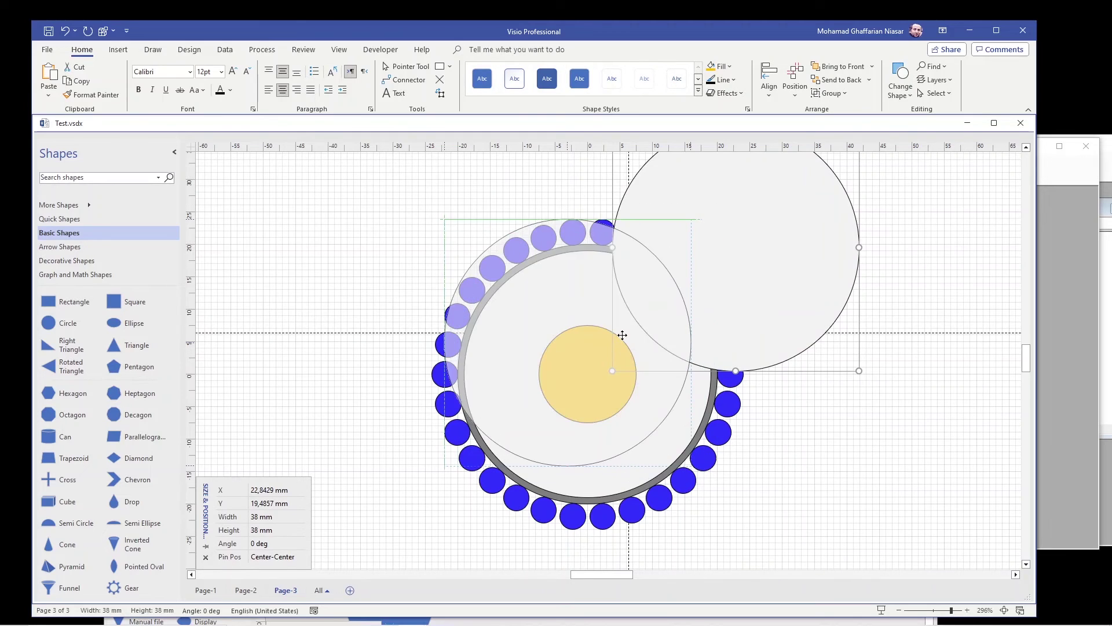
Size the copy to 48 mm by 48 mm at X 0, Y 0 and send it to back as a white disc.
{"action": "left_click", "coordinate": [261, 517]}
{"action": "type", "text": "48"}
{"action": "key", "text": "Return"}
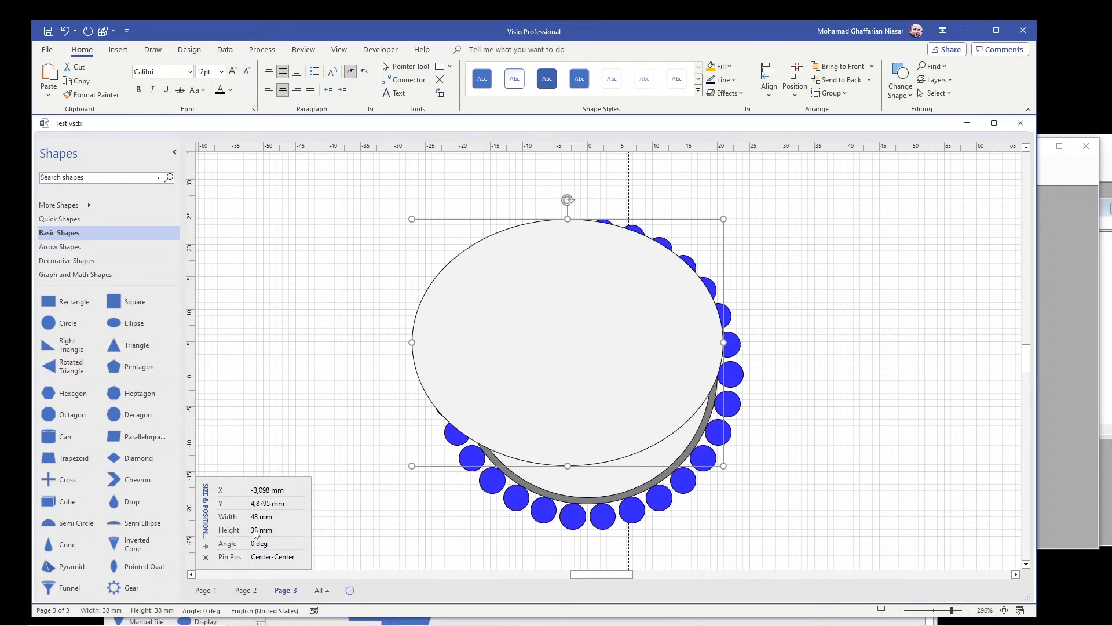
{"action": "double_click", "coordinate": [260, 531]}
{"action": "type", "text": "48"}
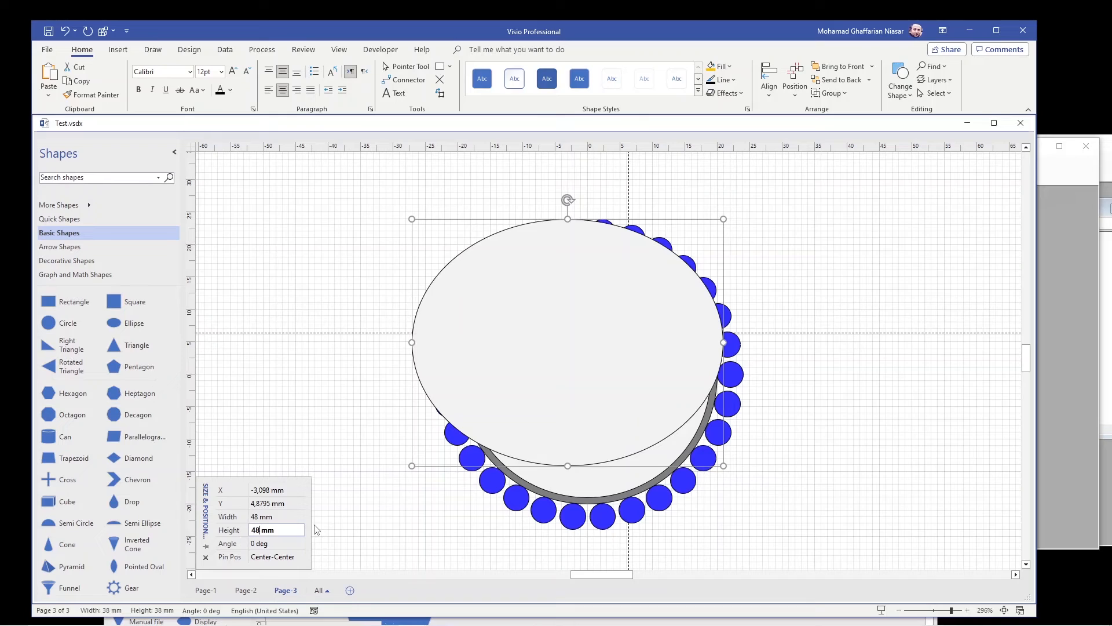
{"action": "key", "text": "Return"}
{"action": "left_click", "coordinate": [268, 490]}
{"action": "type", "text": "0"}
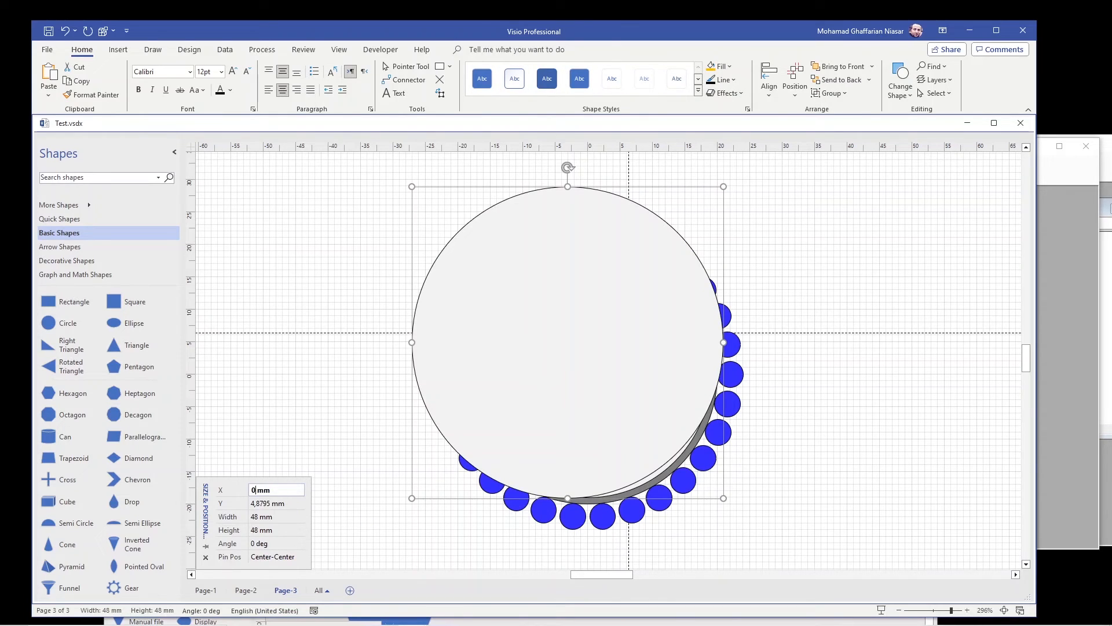
{"action": "key", "text": "Return"}
{"action": "left_click", "coordinate": [261, 504]}
{"action": "type", "text": "0"}
{"action": "key", "text": "Return"}
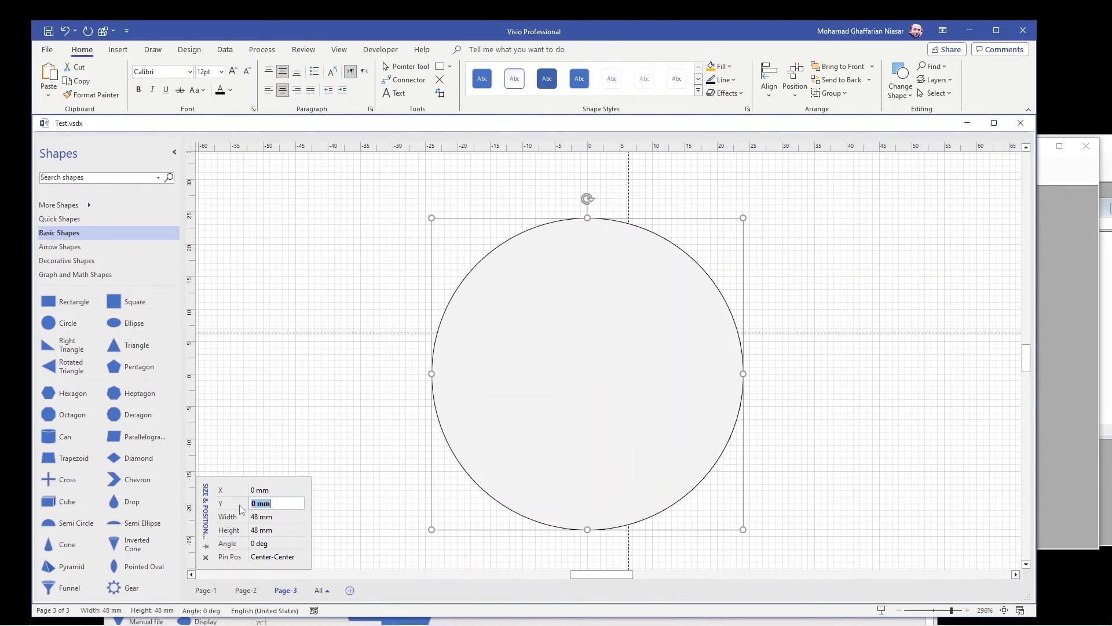
{"action": "left_click", "coordinate": [831, 80]}
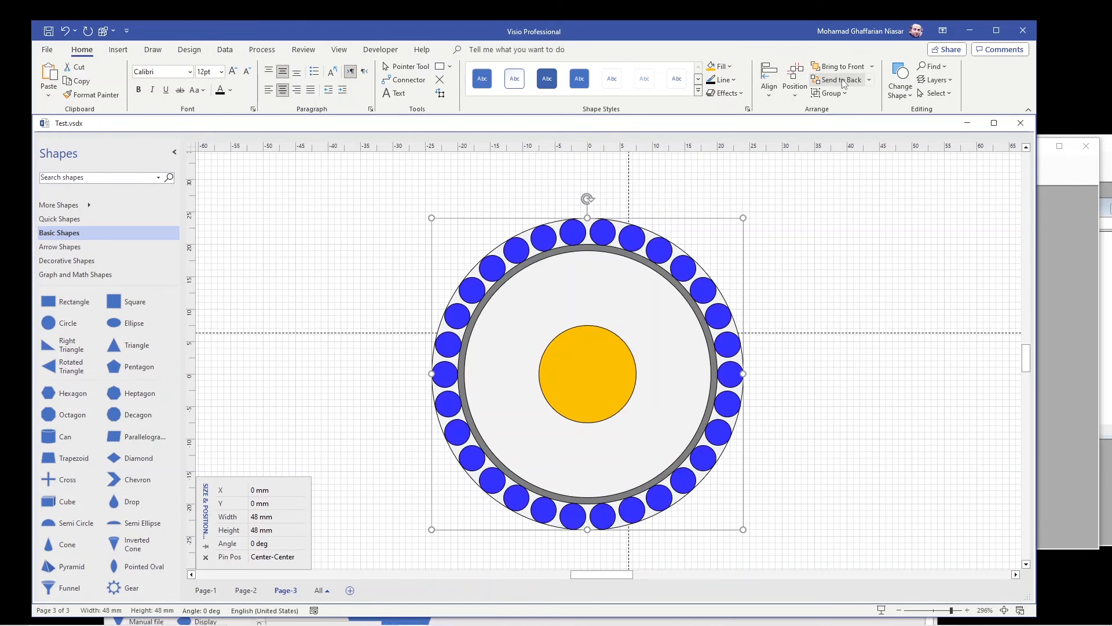
Paste a further copy of the circle and move it over the ring centre.
{"action": "right_click", "coordinate": [683, 259]}
{"action": "right_click", "coordinate": [769, 200]}
{"action": "left_click", "coordinate": [800, 262]}
{"action": "left_click_drag", "start_coordinate": [768, 260], "coordinate": [591, 369]}
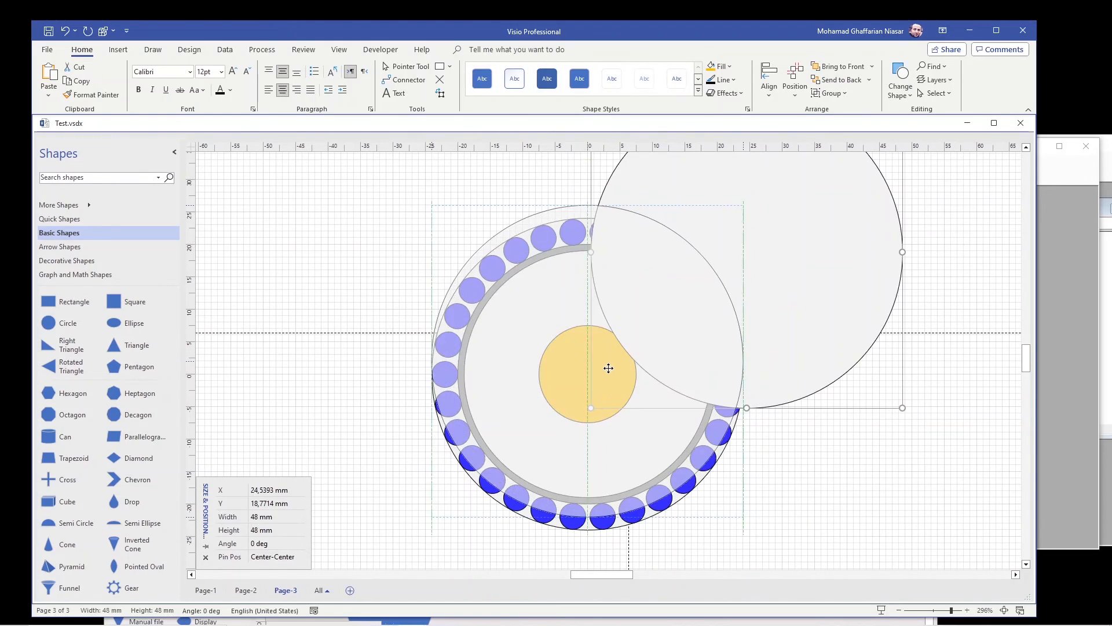
Make it a 56 mm circle at 0,0, send it to back and fill it dark red as the outer ring.
{"action": "left_click", "coordinate": [261, 517]}
{"action": "type", "text": "56"}
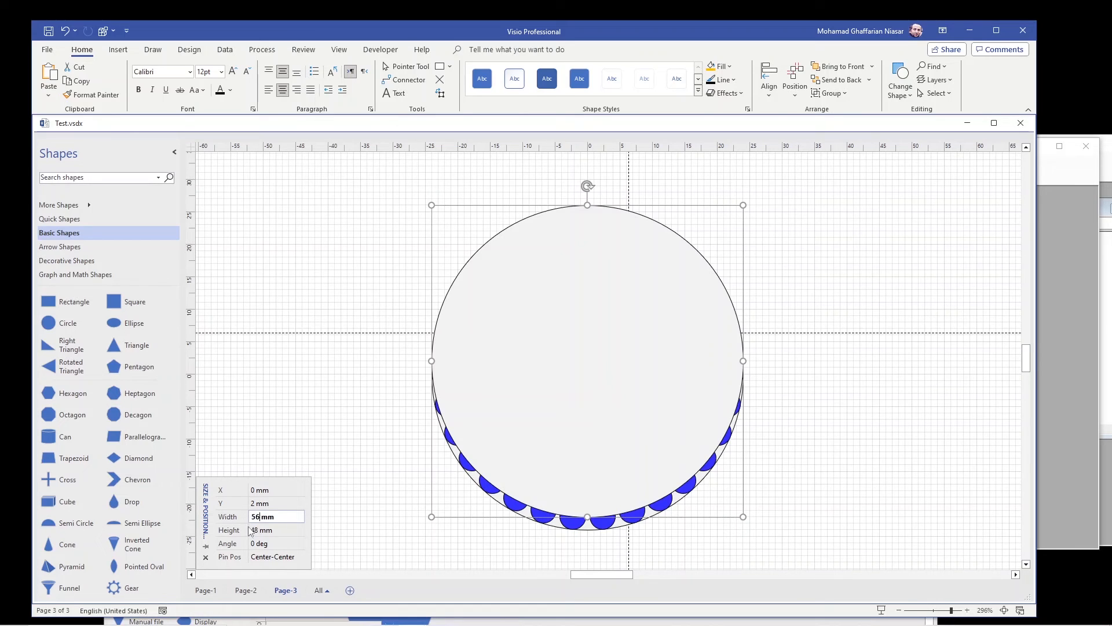
{"action": "key", "text": "Tab"}
{"action": "type", "text": "56"}
{"action": "key", "text": "Tab"}
{"action": "type", "text": "0"}
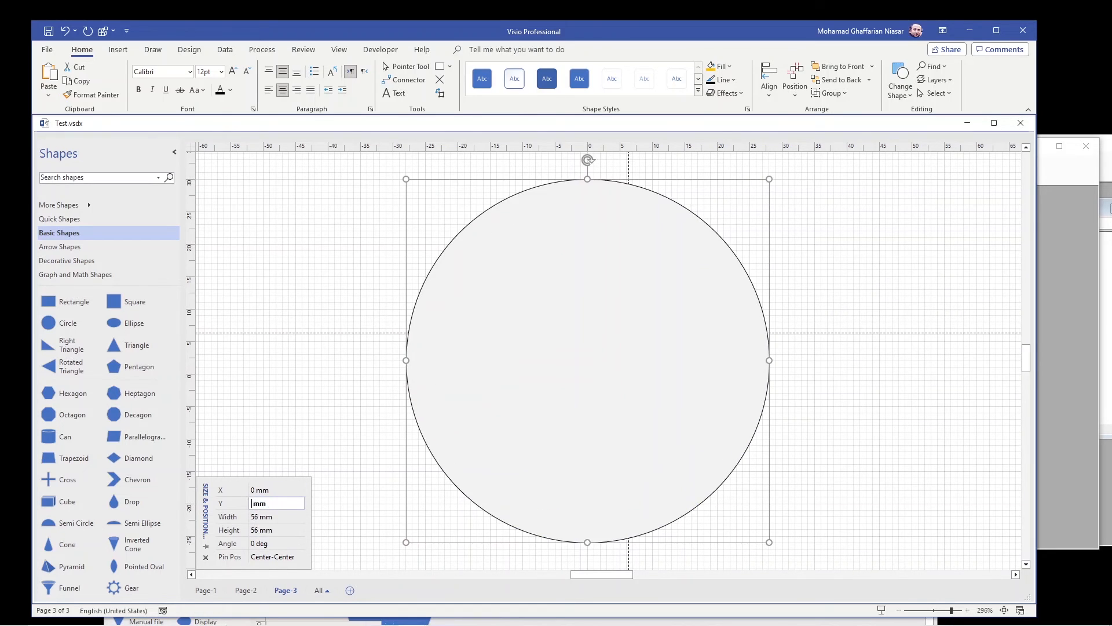
{"action": "key", "text": "Return"}
{"action": "left_click", "coordinate": [830, 80]}
{"action": "left_click", "coordinate": [730, 67]}
{"action": "left_click", "coordinate": [719, 224]}
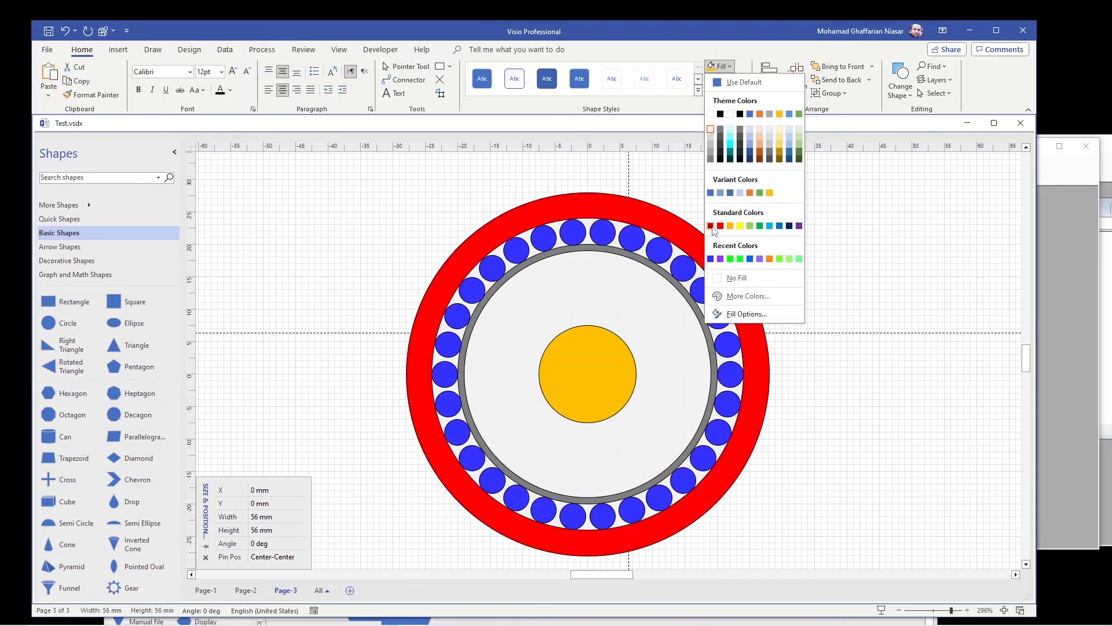
{"action": "left_click", "coordinate": [836, 303]}
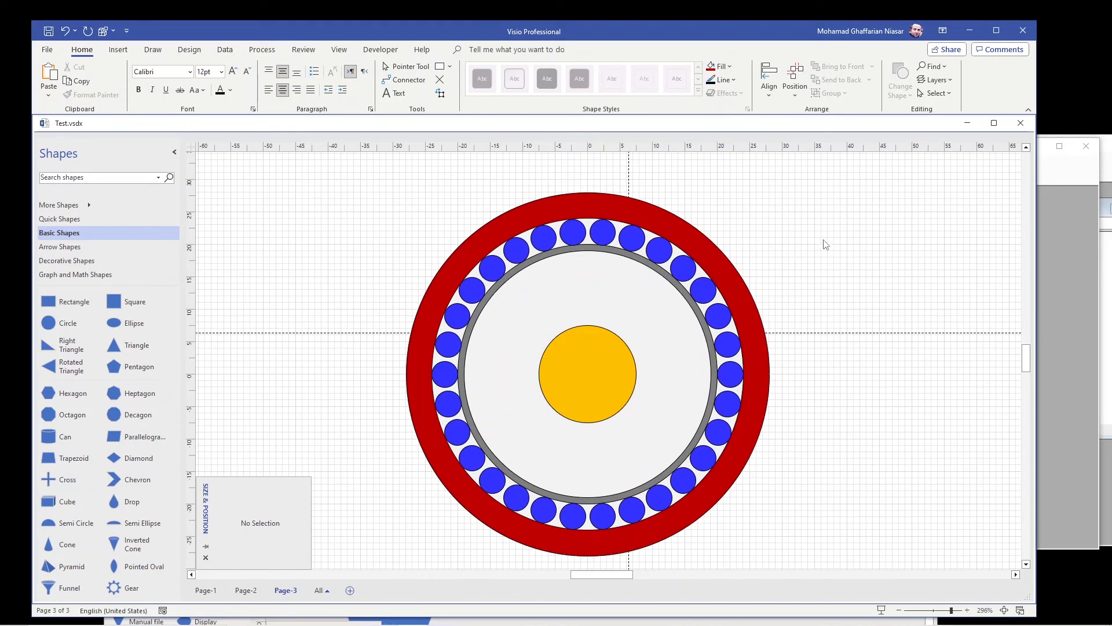
Zoom out, select every shape of the cable cross-section and group them.
{"action": "left_click", "coordinate": [942, 609]}
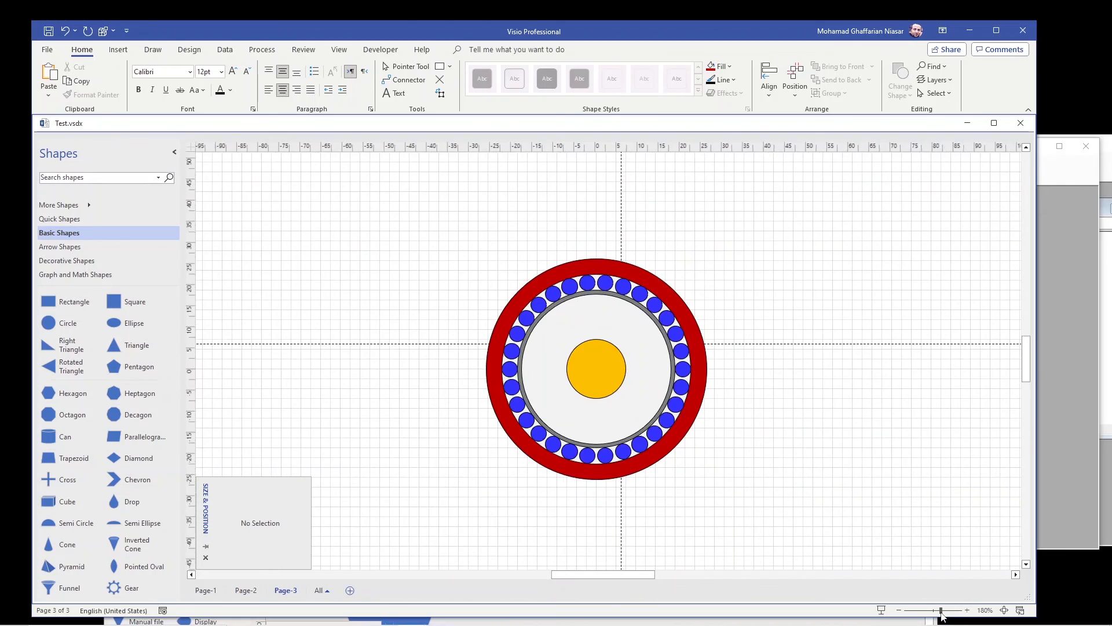
{"action": "left_click_drag", "start_coordinate": [796, 217], "coordinate": [401, 526]}
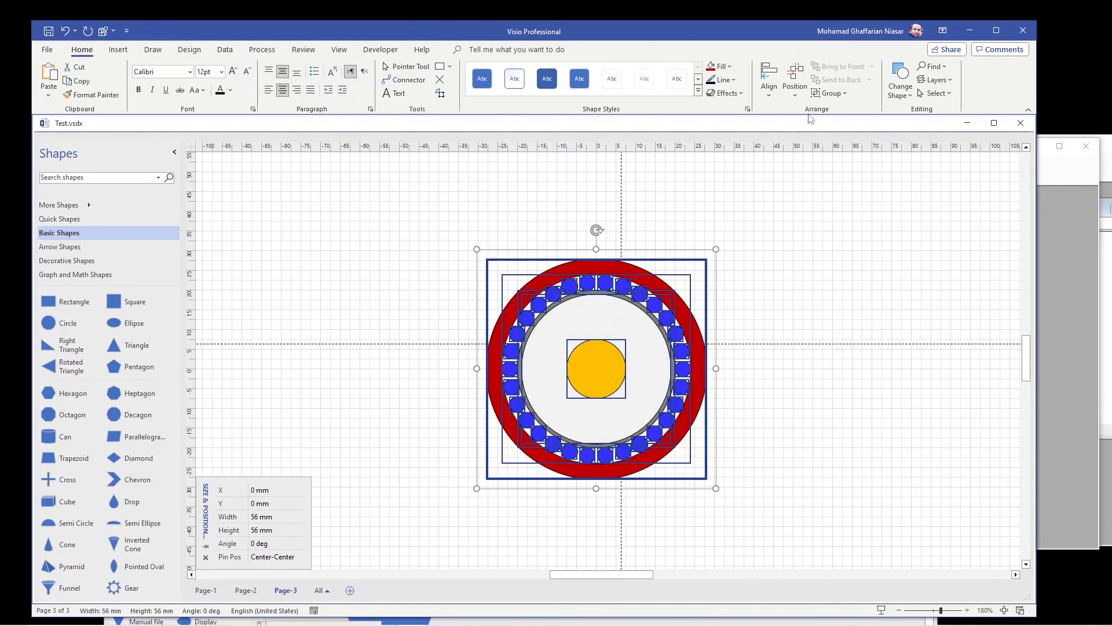
{"action": "left_click", "coordinate": [832, 93]}
Drag the grouped cross-section up and to the right on the page.
{"action": "left_click_drag", "start_coordinate": [608, 358], "coordinate": [809, 243]}
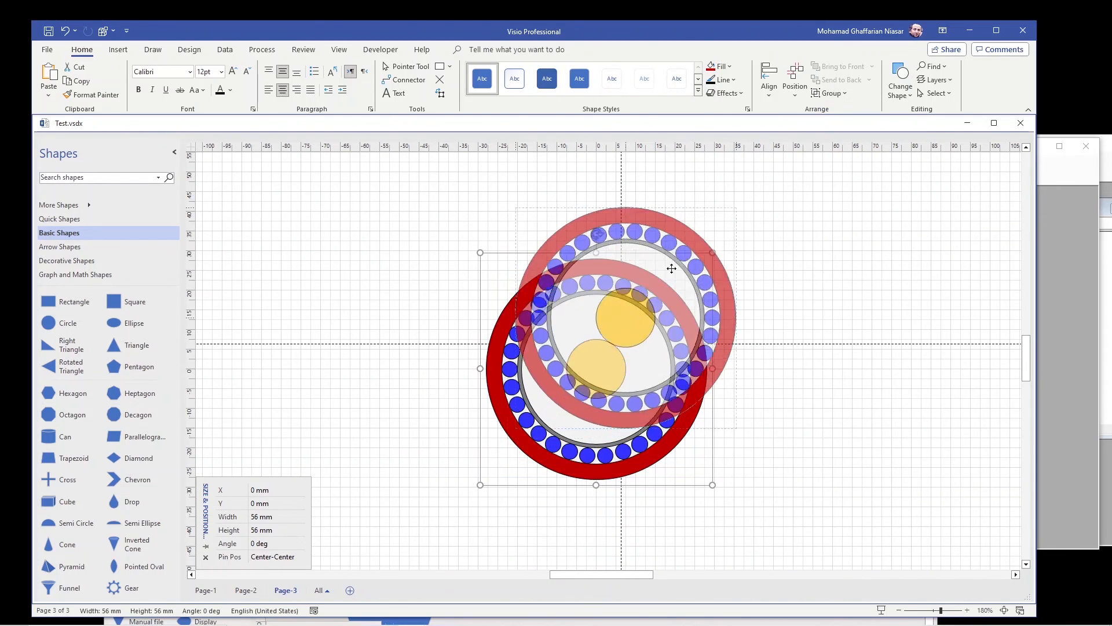
{"action": "left_click_drag", "start_coordinate": [796, 286], "coordinate": [765, 281]}
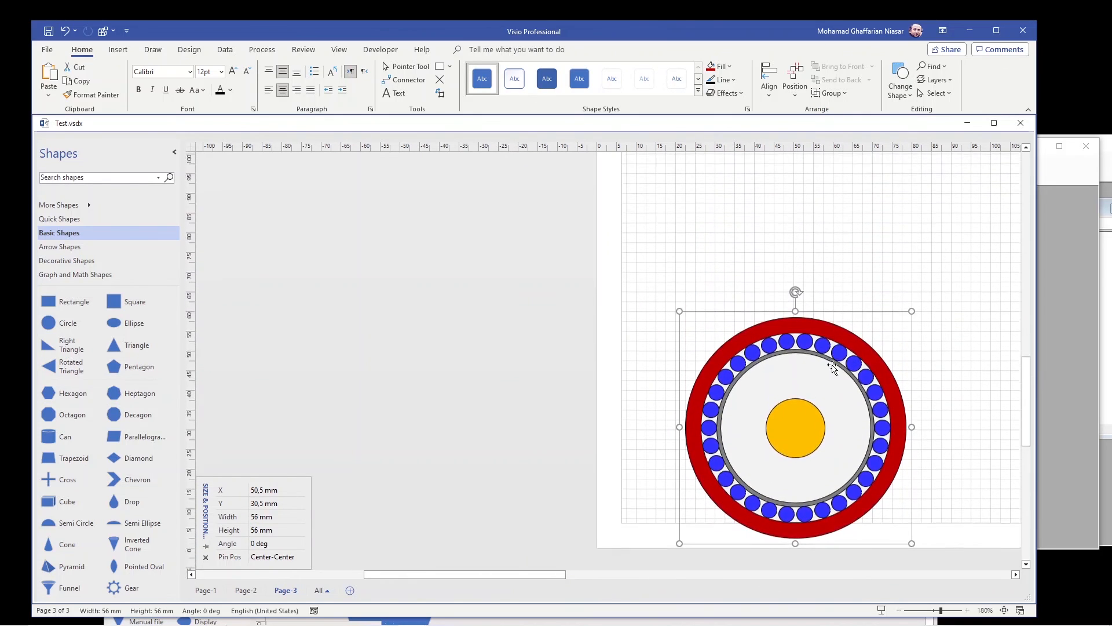
{"action": "left_click", "coordinate": [862, 330]}
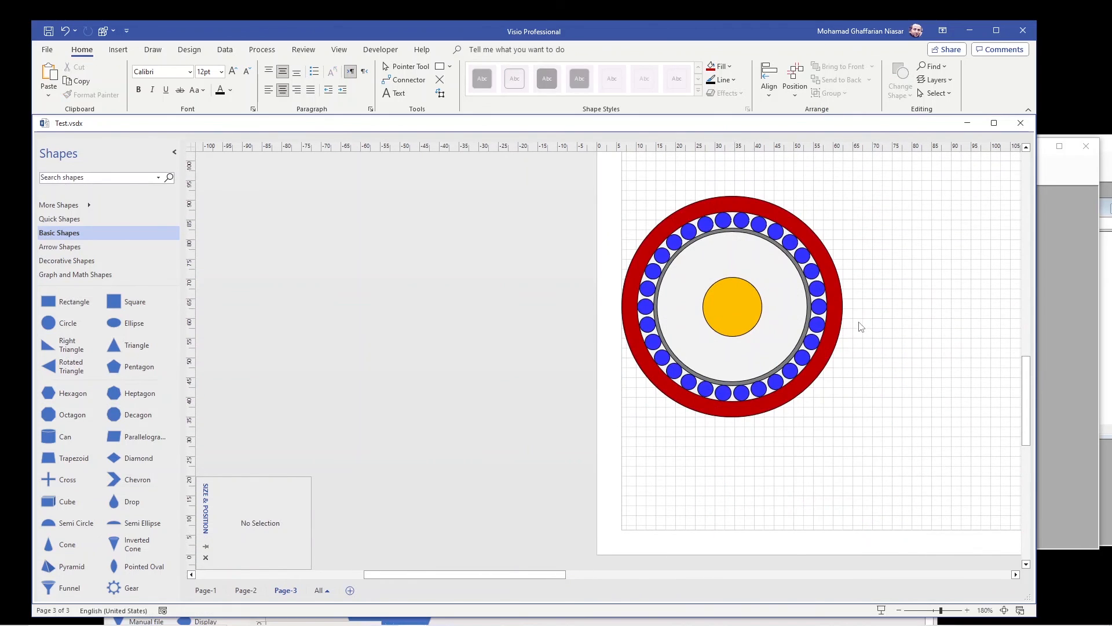